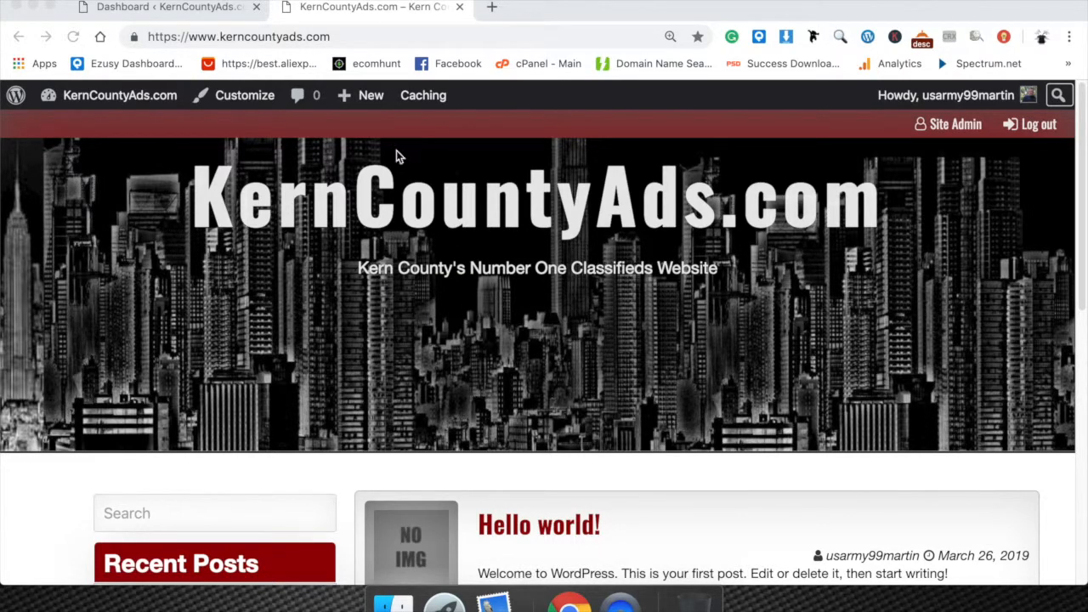
# Switch from the public site to the WordPress admin dashboard and examine its welcome links, admin sections and Appearance options.
pyautogui.scroll(-3, 503, 344)
pyautogui.scroll(3, 502, 342)
pyautogui.click(169, 6)
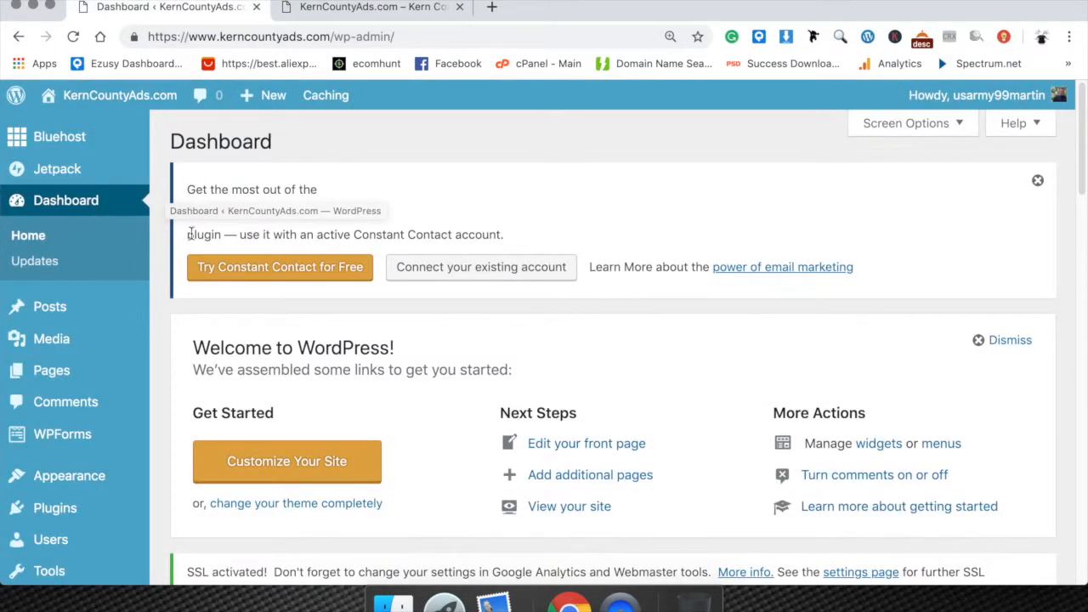
pyautogui.scroll(-3, 161, 233)
pyautogui.scroll(3, 162, 233)
pyautogui.scroll(-2, 55, 288)
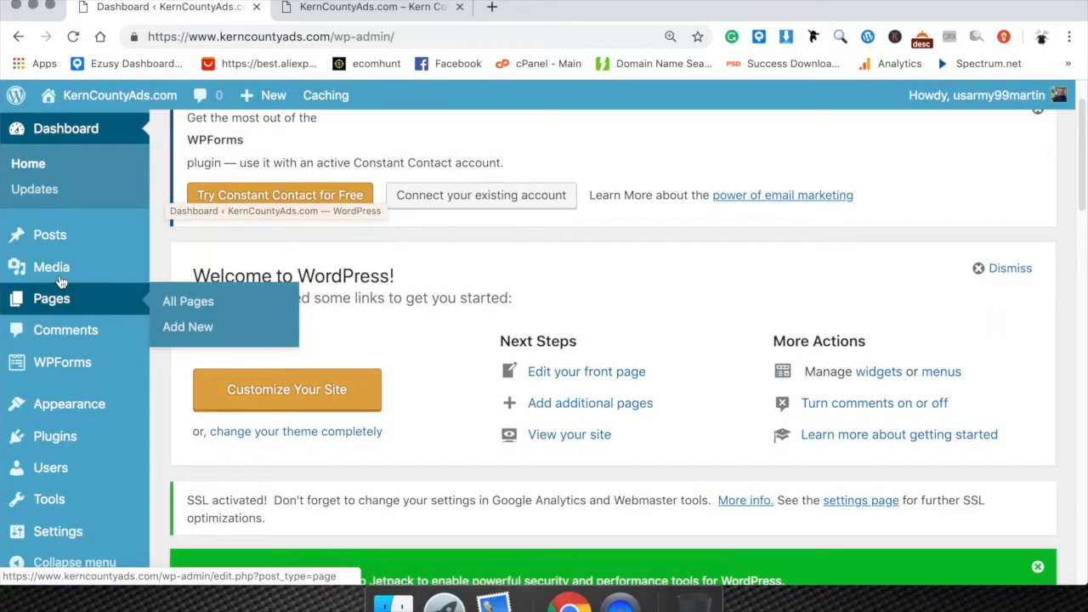
pyautogui.moveTo(64, 254)
pyautogui.scroll(-1, 64, 254)
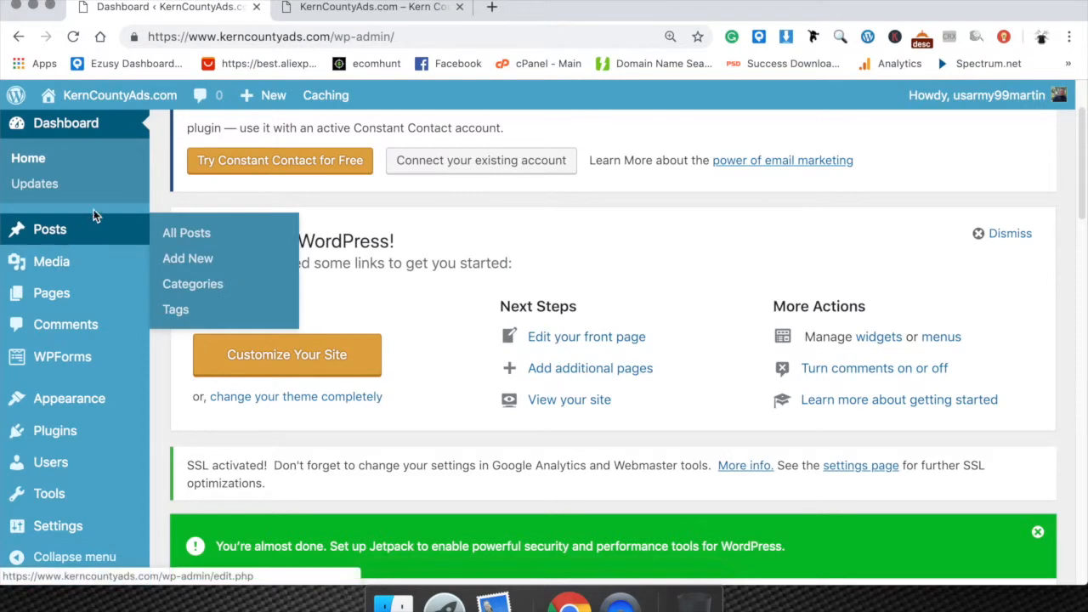
pyautogui.scroll(3, 85, 153)
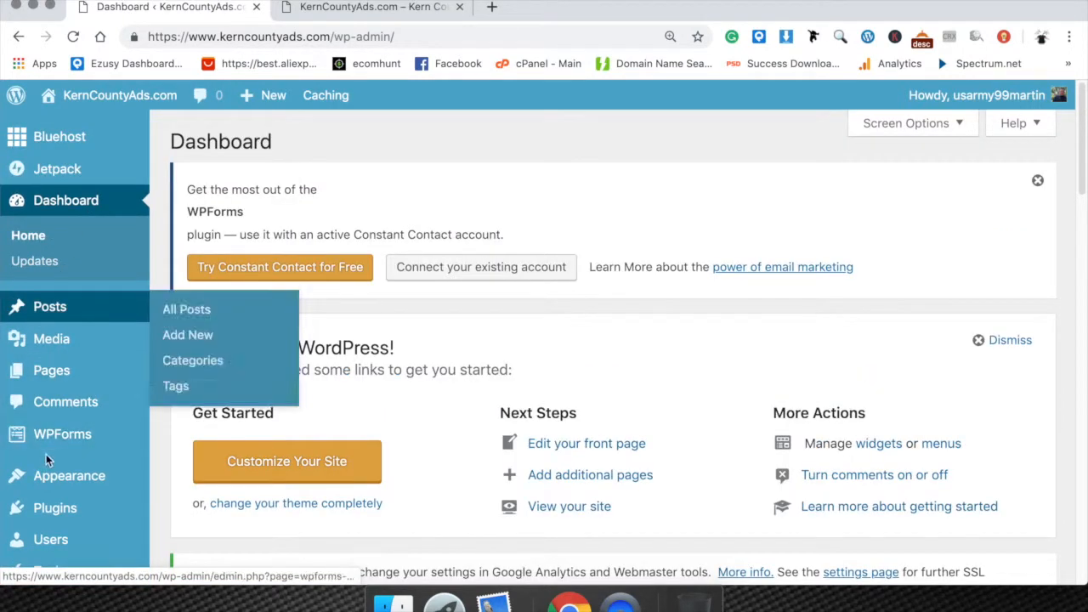
pyautogui.scroll(-5, 51, 468)
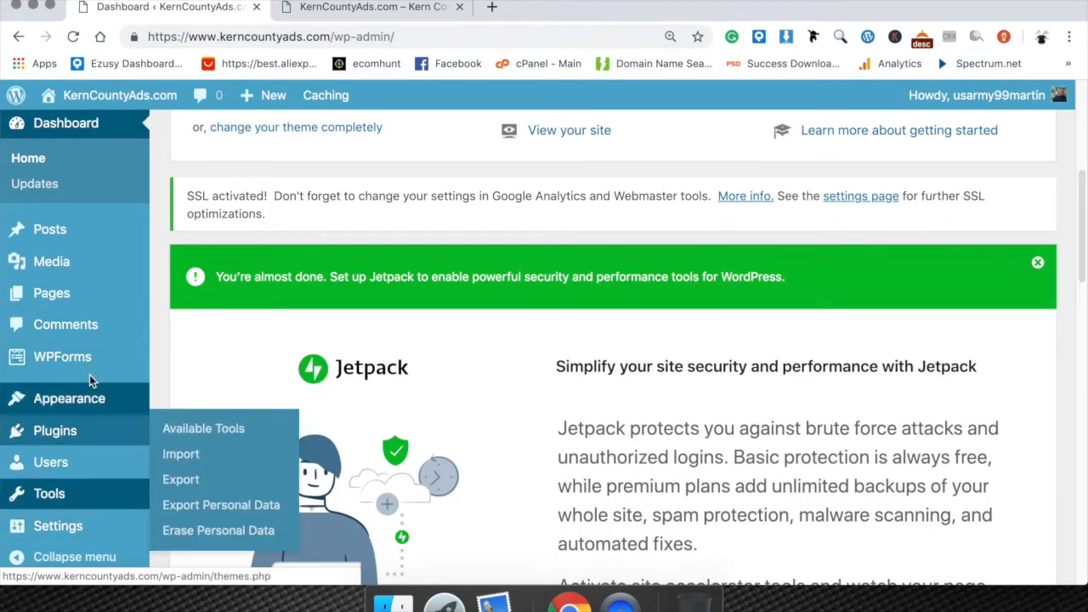
pyautogui.scroll(3, 404, 235)
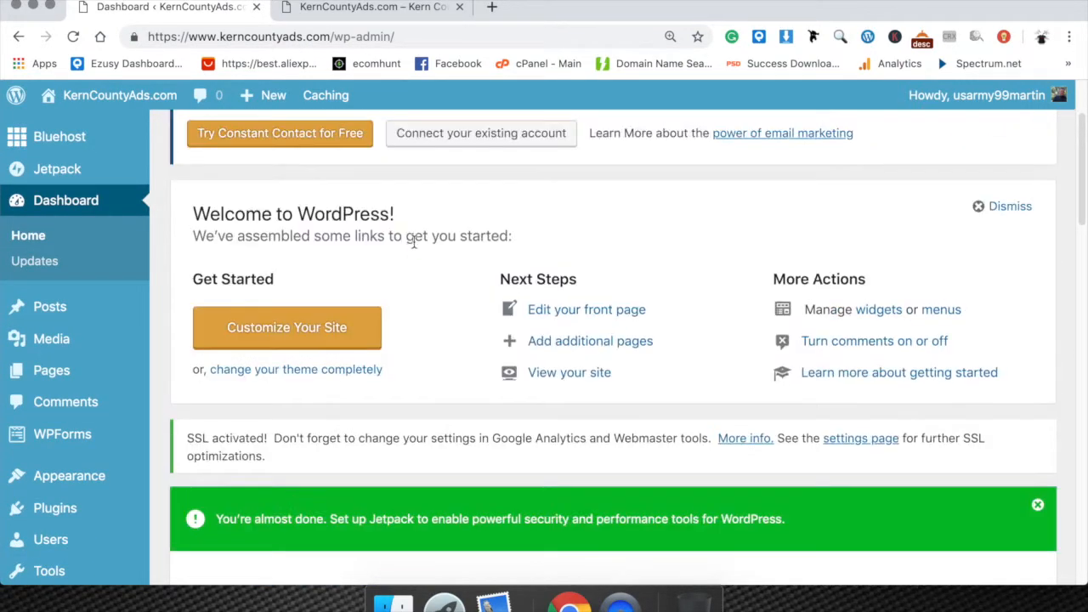
pyautogui.scroll(2, 472, 285)
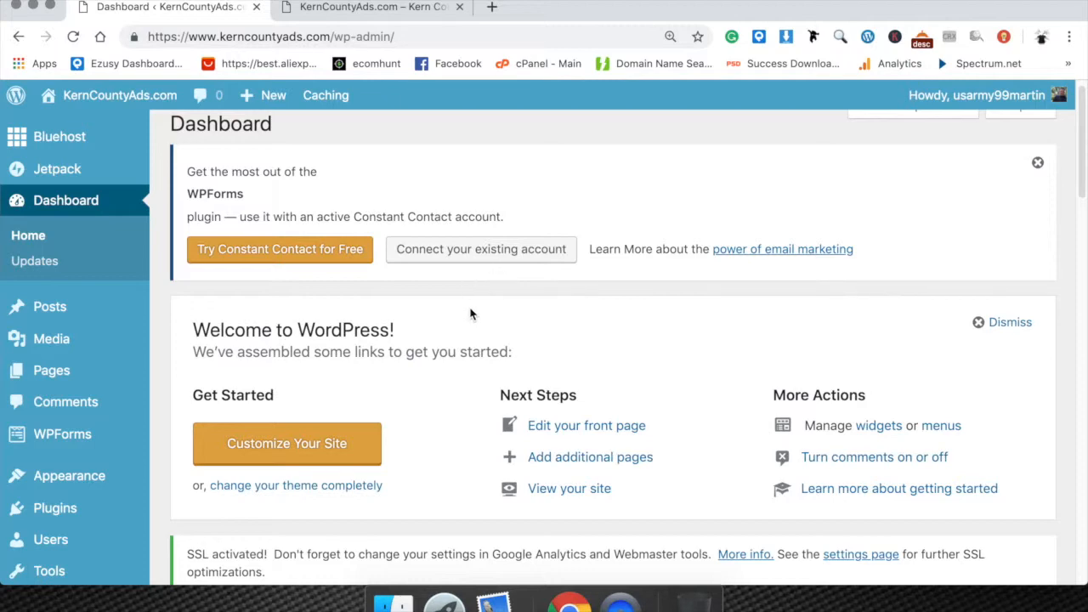
pyautogui.scroll(-2, 47, 367)
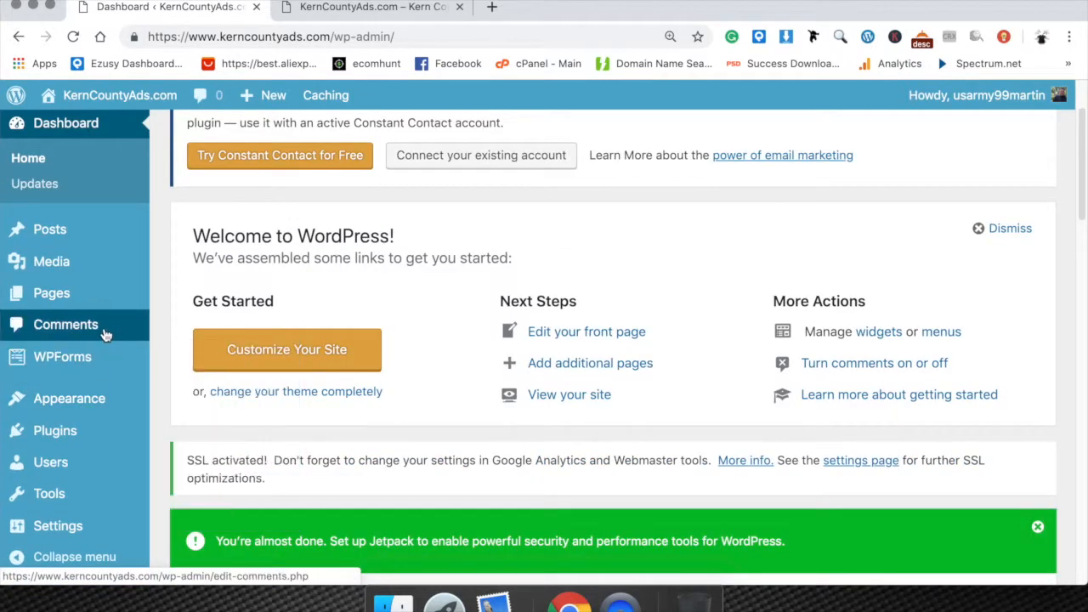
pyautogui.moveTo(136, 408)
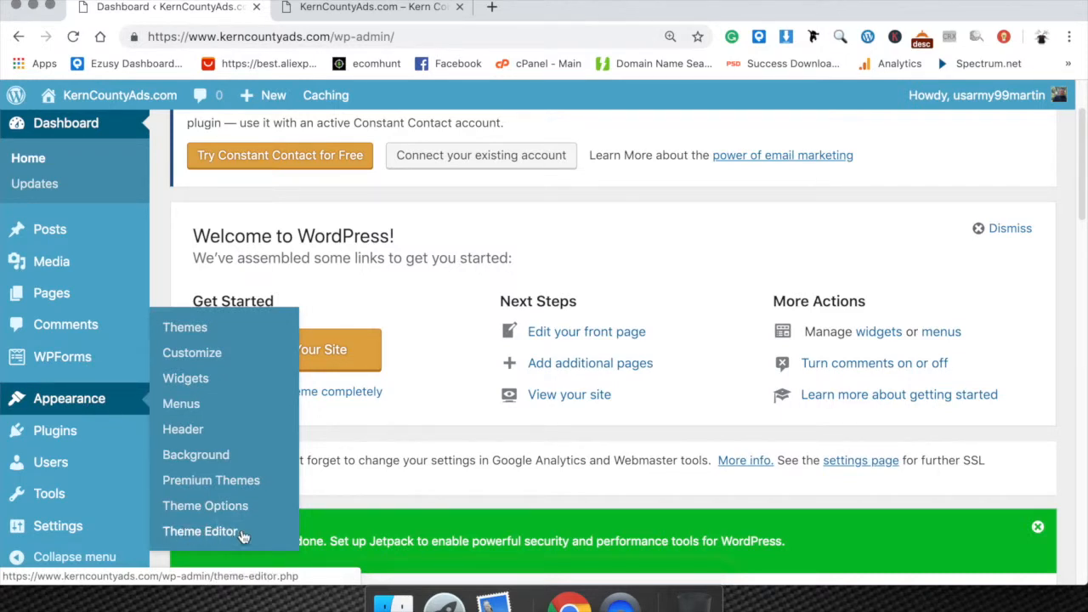
pyautogui.scroll(3, 367, 463)
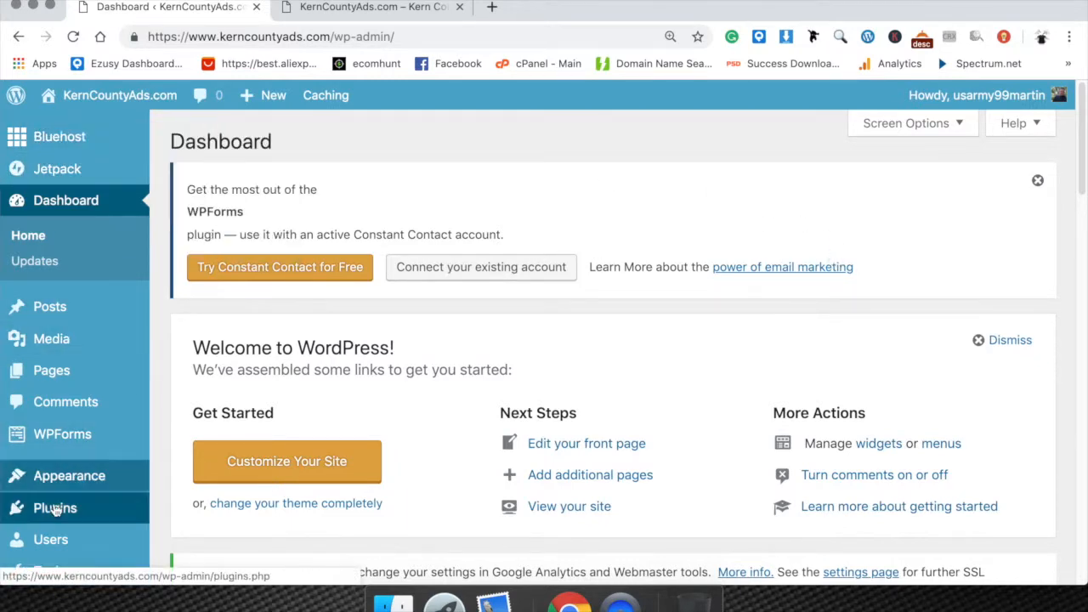
pyautogui.scroll(-5, 66, 342)
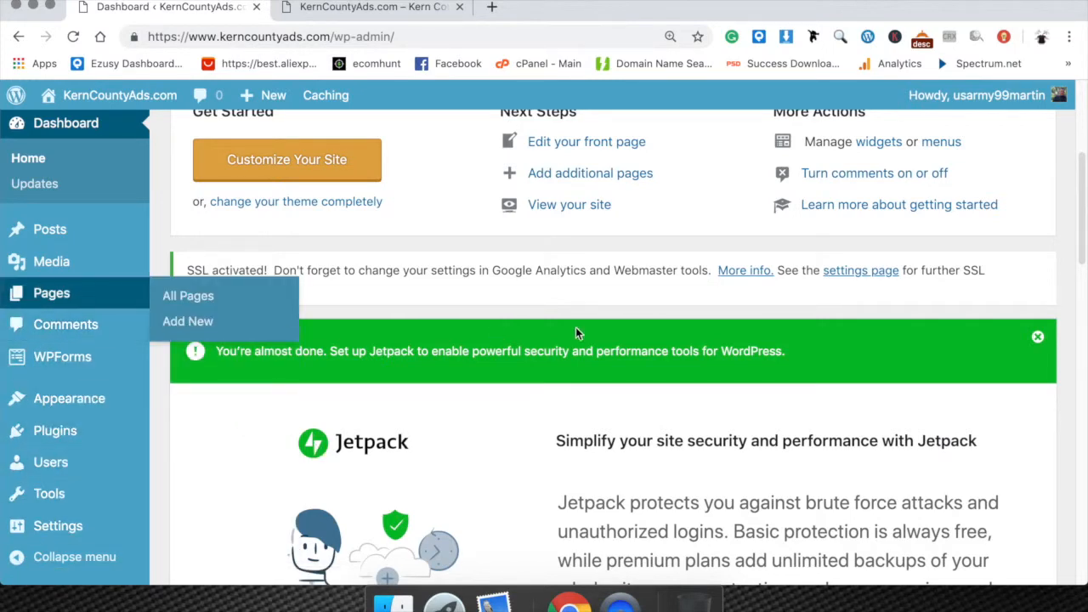
pyautogui.scroll(2, 527, 329)
pyautogui.scroll(3, 567, 330)
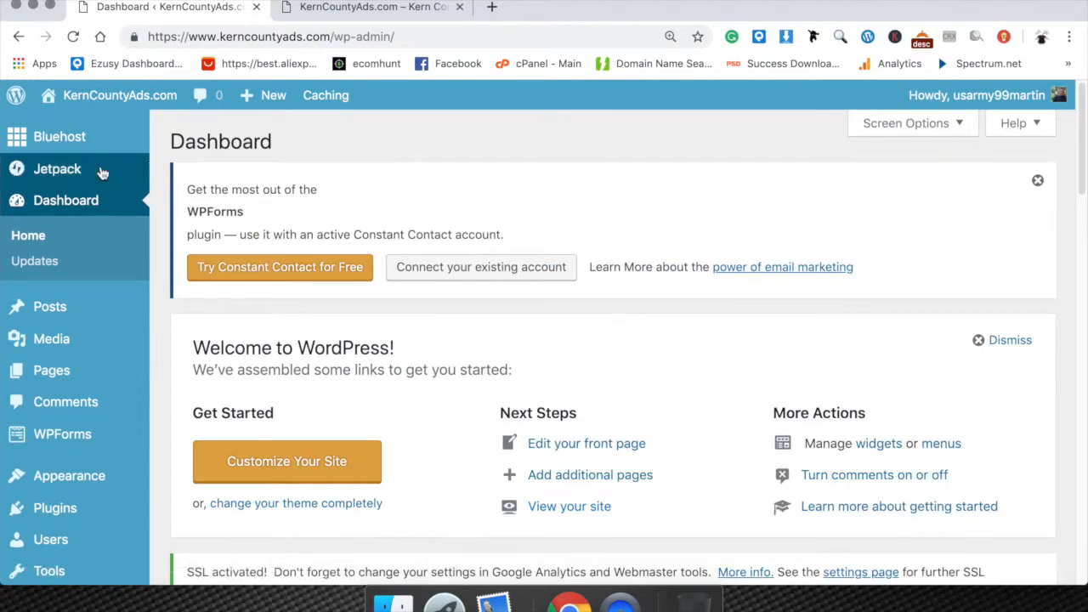
pyautogui.moveTo(125, 477)
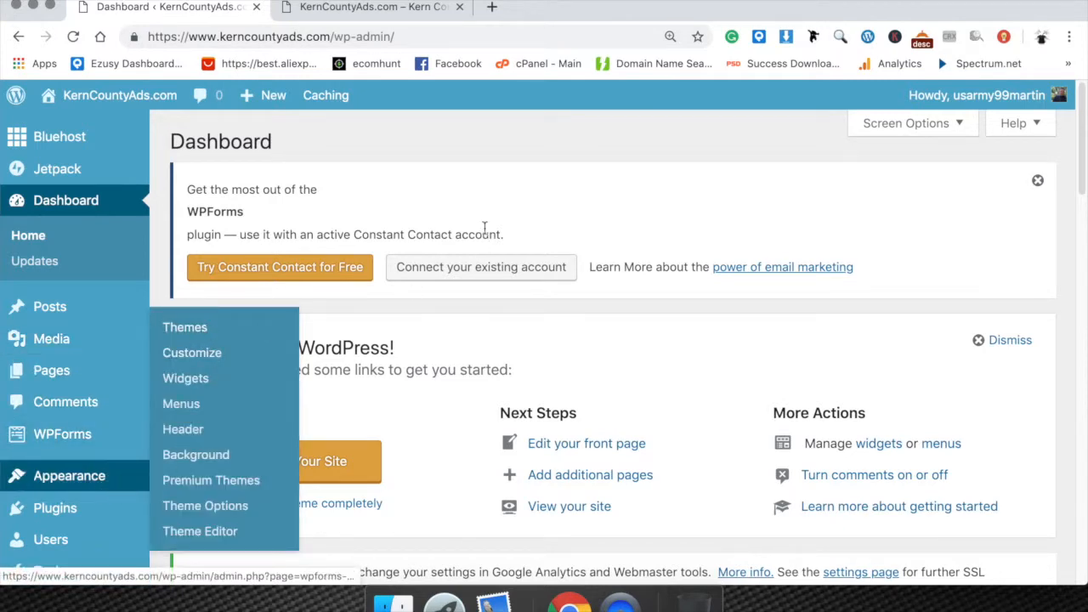
# Examine the public KernCountyAds.com homepage from the header through the post list and sidebar.
pyautogui.click(359, 8)
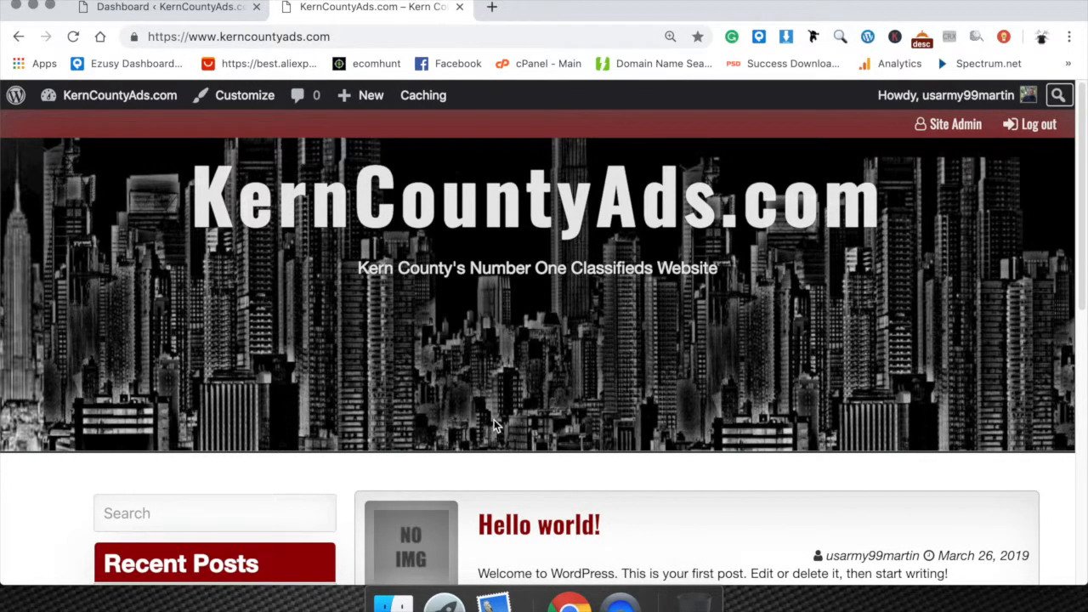
pyautogui.scroll(-6, 518, 396)
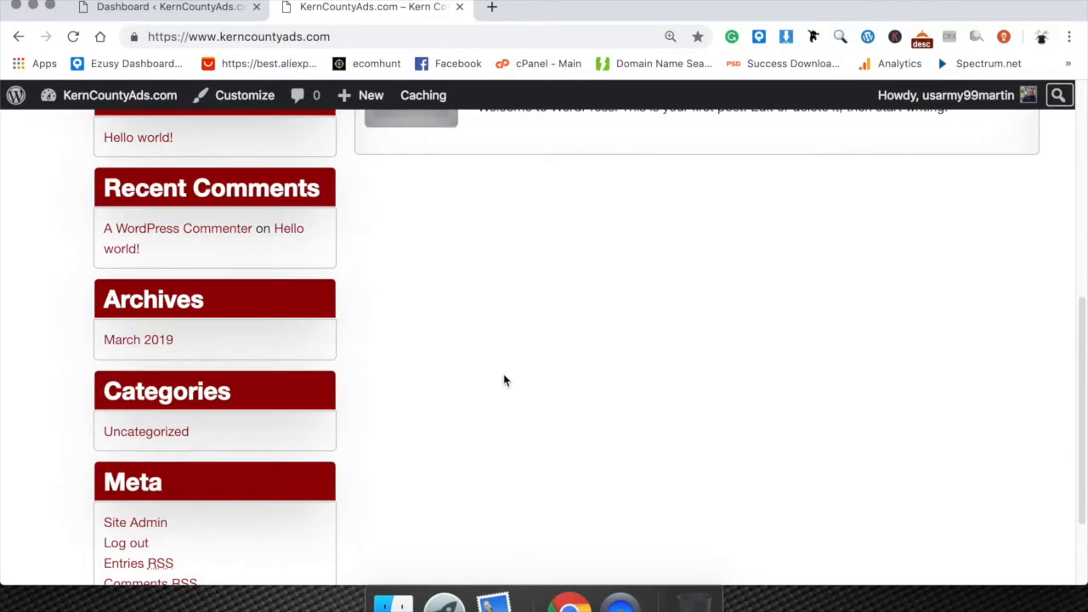
pyautogui.scroll(6, 505, 379)
pyautogui.scroll(-2, 503, 380)
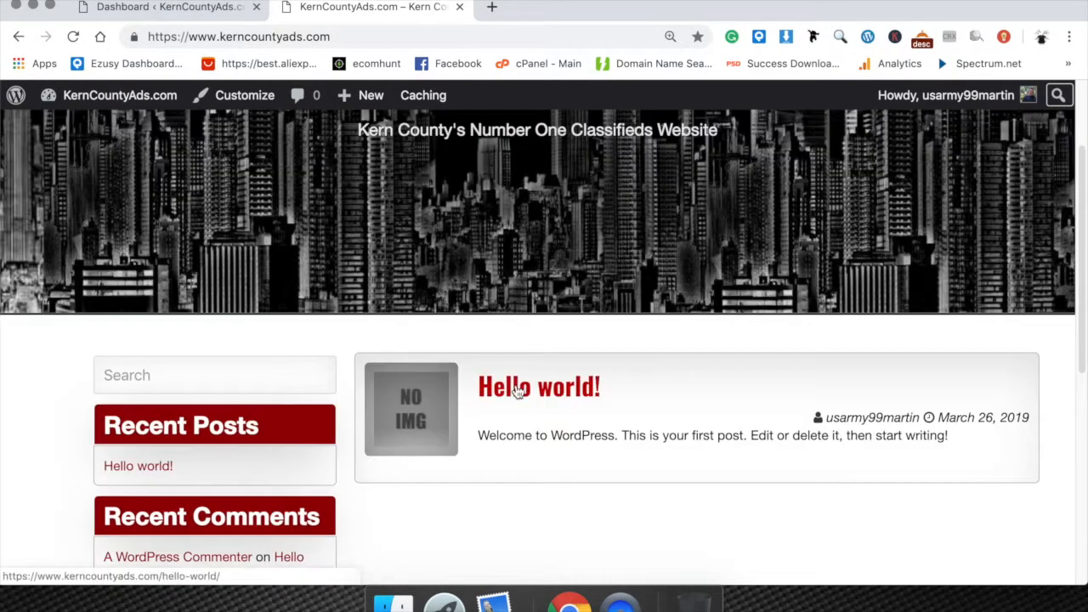
pyautogui.scroll(-10, 517, 389)
pyautogui.scroll(8, 516, 389)
pyautogui.scroll(2, 509, 382)
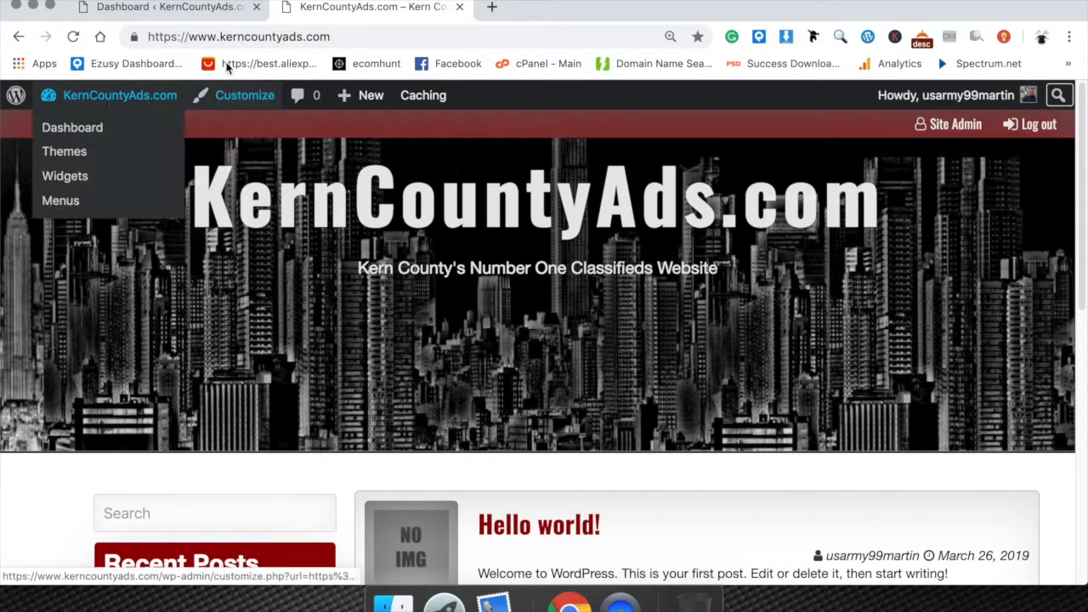
# Return to the WordPress dashboard and open the Menus editor under Appearance.
pyautogui.click(166, 7)
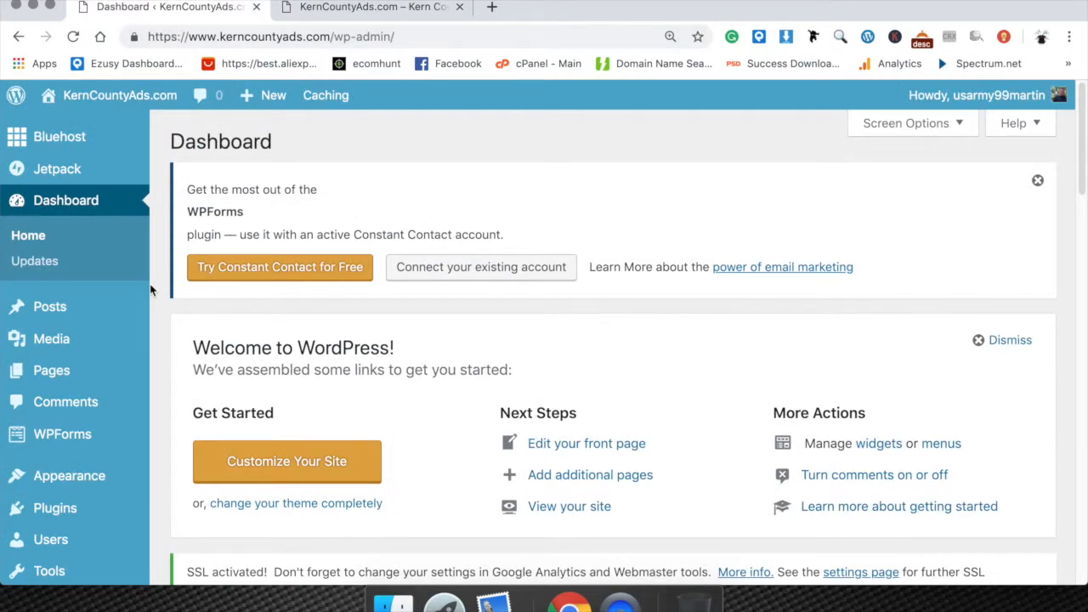
pyautogui.scroll(-2, 166, 281)
pyautogui.scroll(-3, 161, 273)
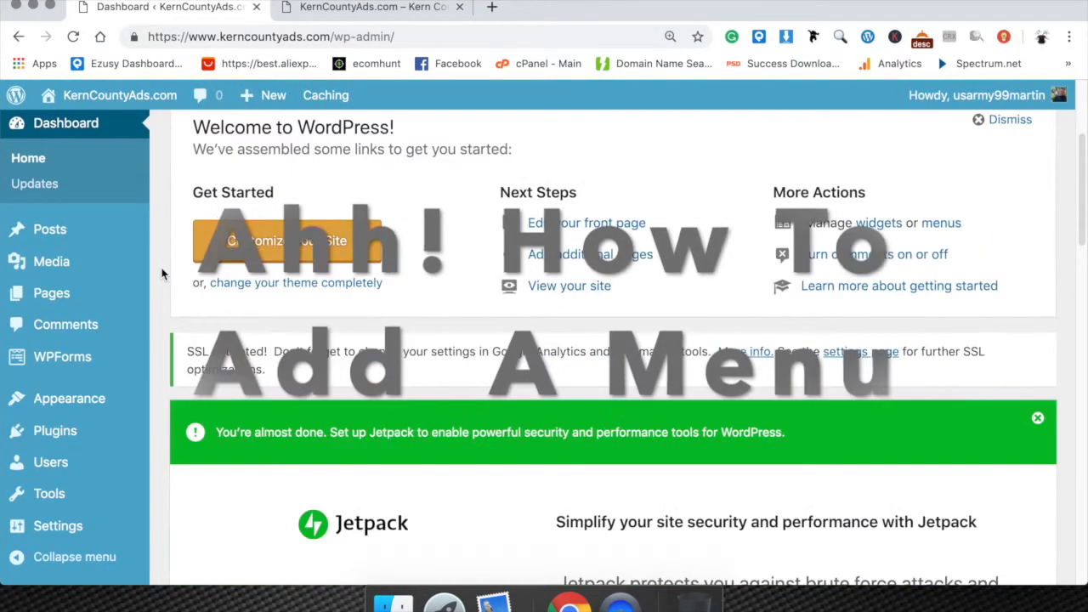
pyautogui.scroll(-2, 161, 273)
pyautogui.scroll(5, 162, 273)
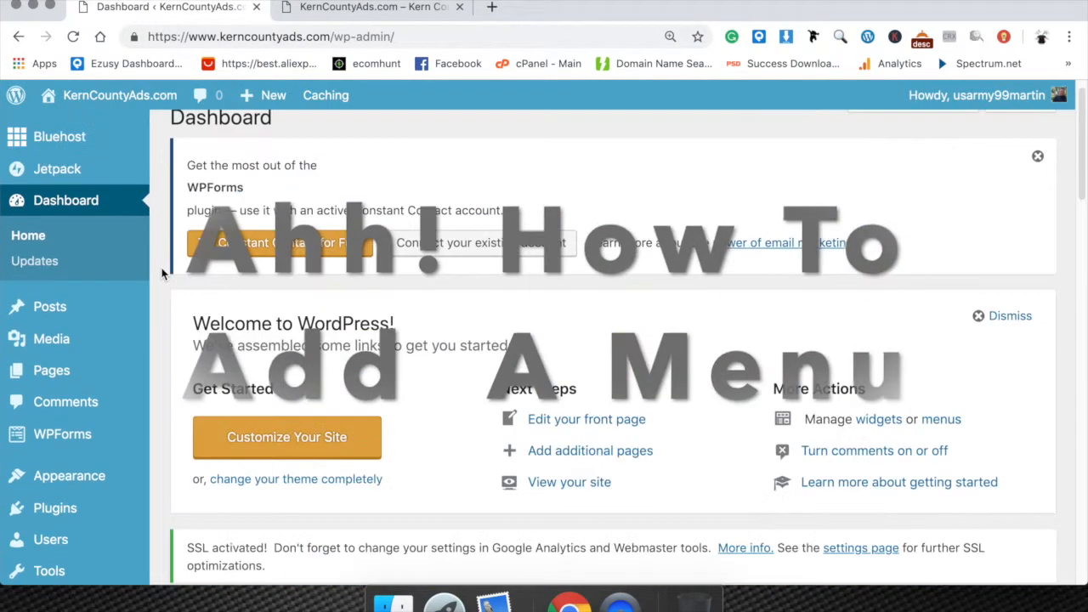
pyautogui.moveTo(89, 483)
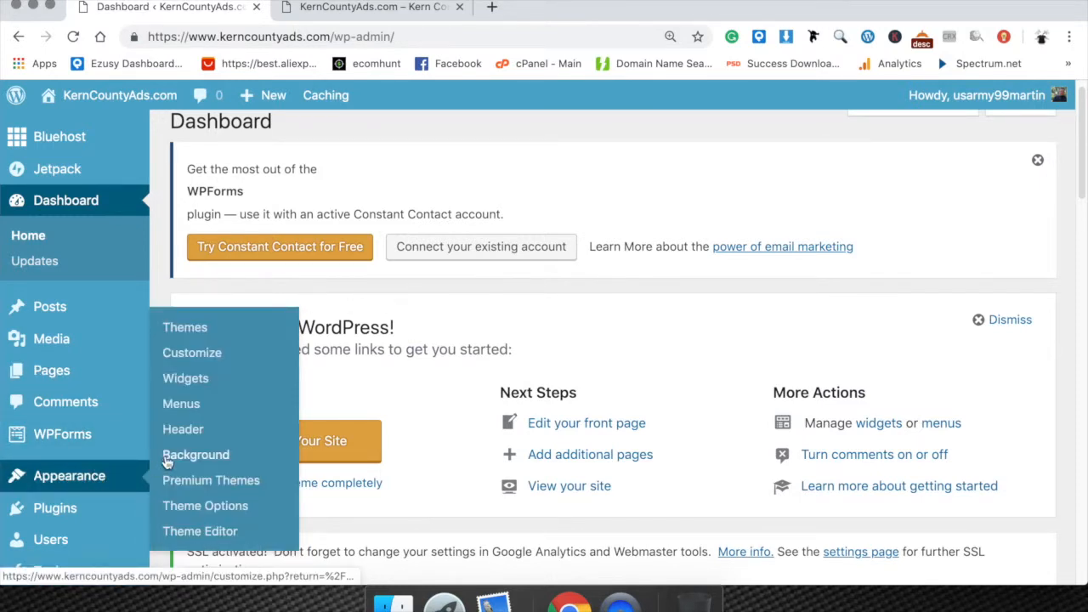
pyautogui.click(189, 409)
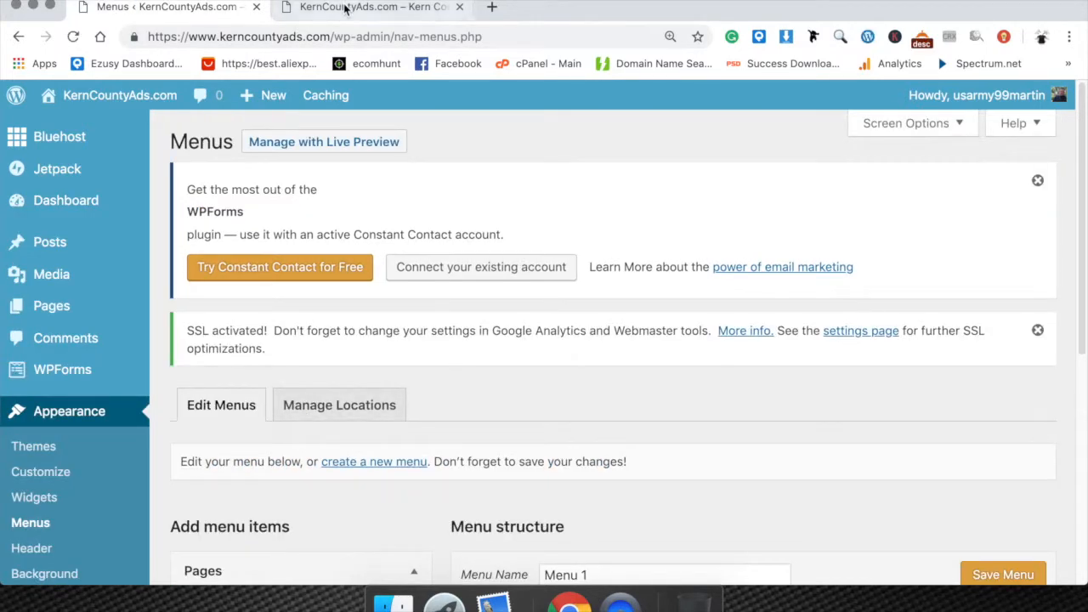
# Check the public homepage's header and its sidebar sections down to the Meta links.
pyautogui.click(357, 7)
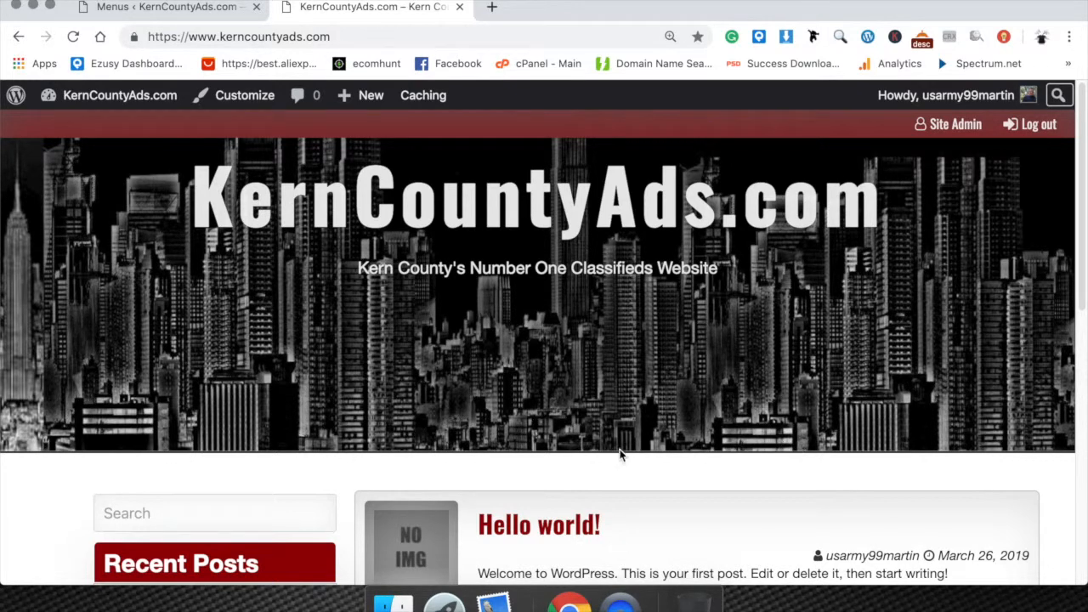
pyautogui.scroll(-6, 430, 452)
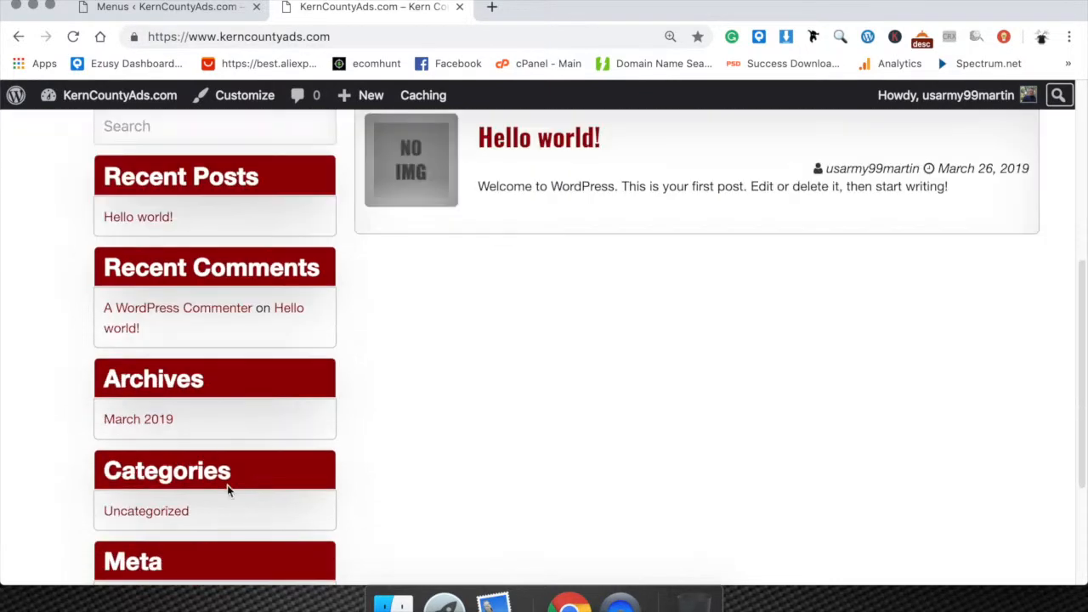
pyautogui.scroll(-2, 141, 510)
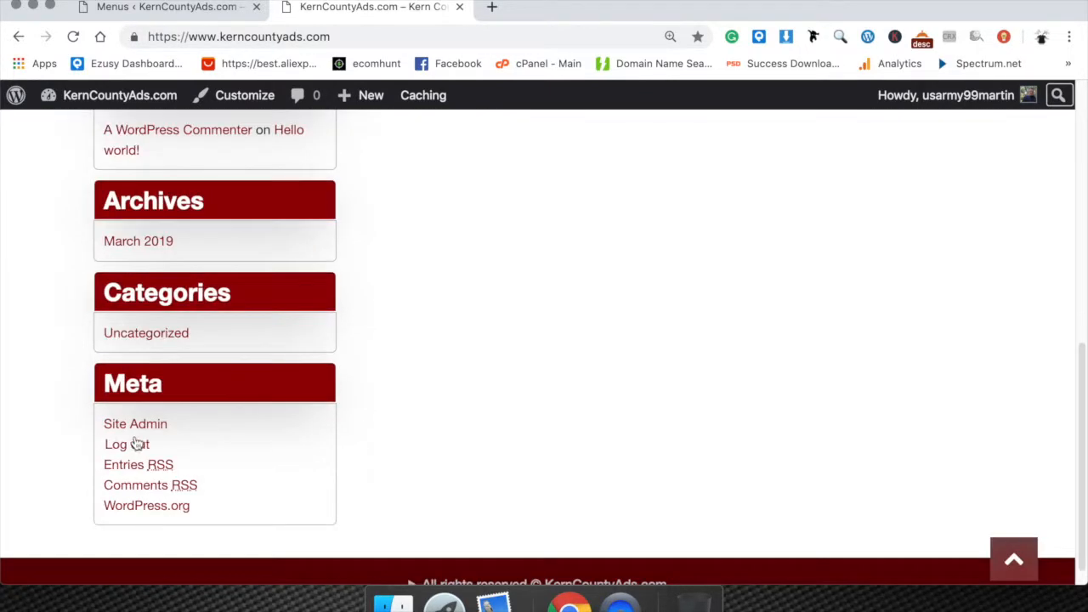
pyautogui.scroll(8, 153, 523)
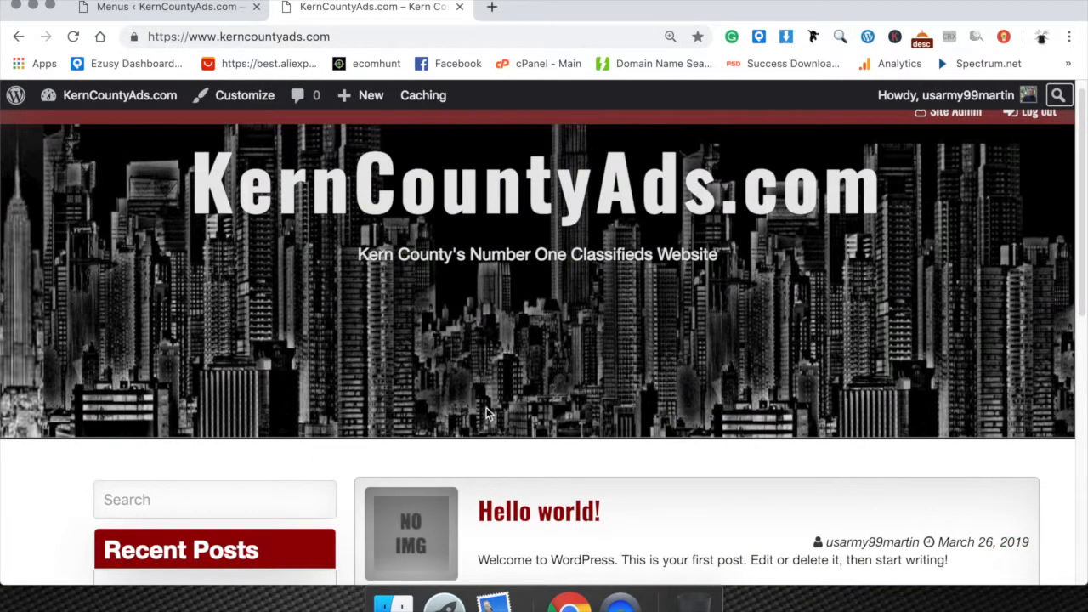
# Go back to the Menus editor and save the menu under the name Menu 1.
pyautogui.click(161, 8)
pyautogui.scroll(-5, 331, 365)
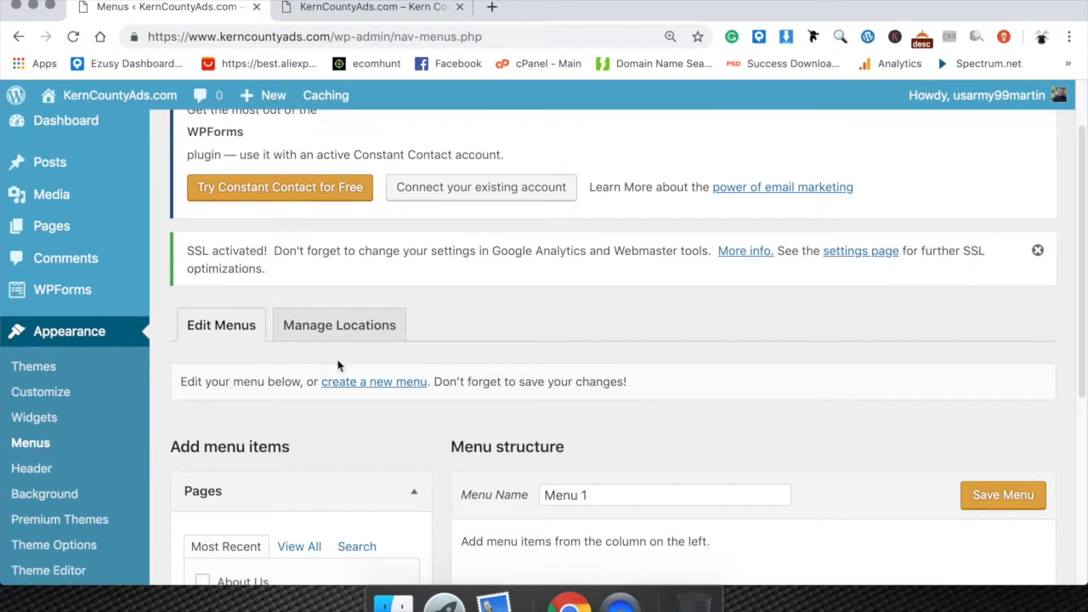
pyautogui.click(600, 406)
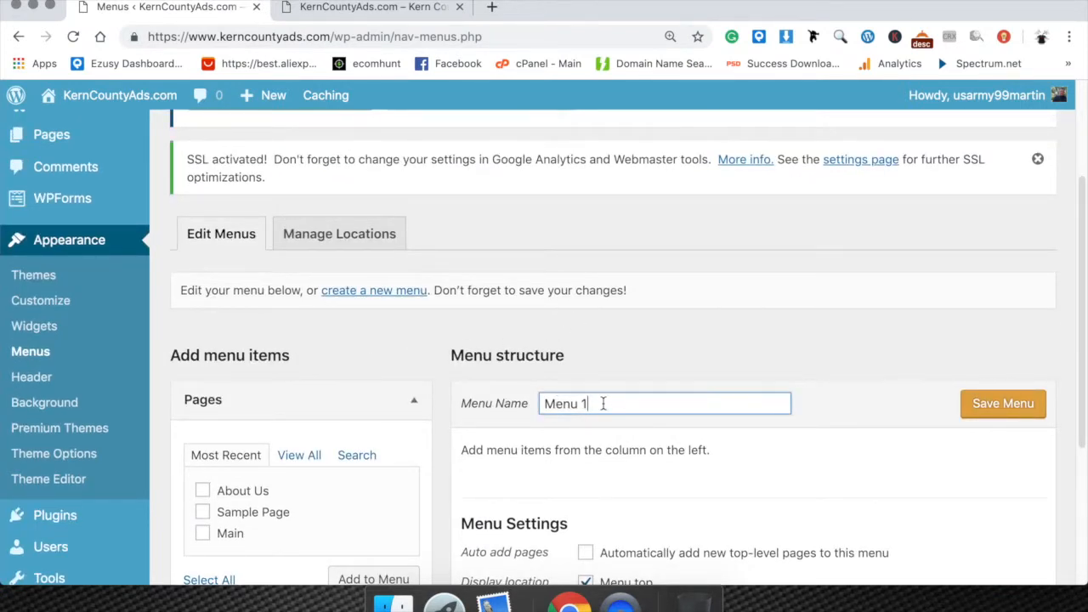
pyautogui.scroll(-1, 604, 403)
pyautogui.click(1004, 382)
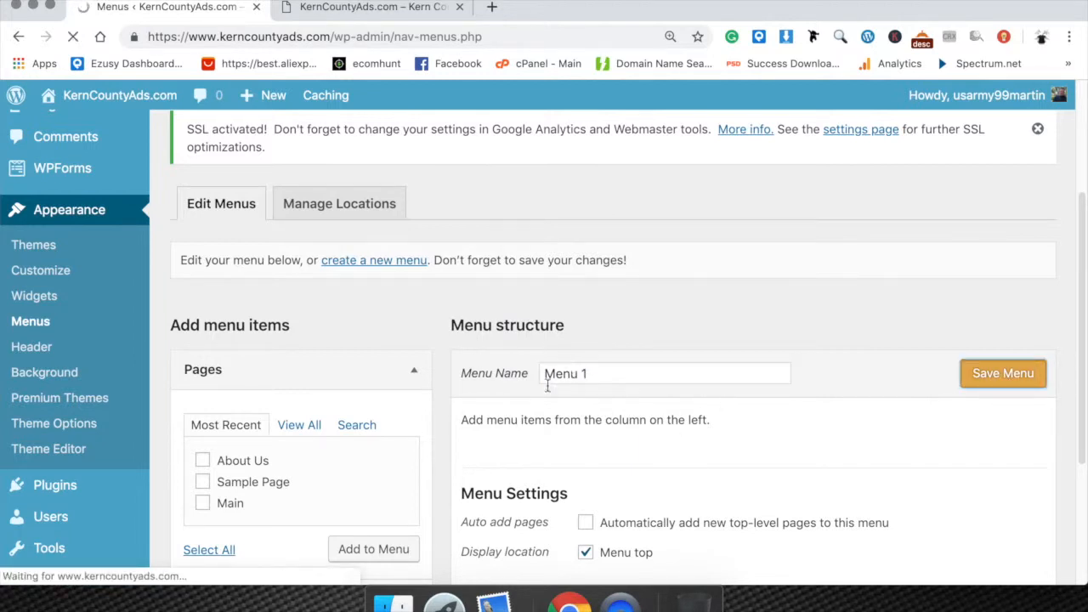
# Review the pages available to add, the item types and the display settings for Menu 1.
pyautogui.scroll(-5, 547, 385)
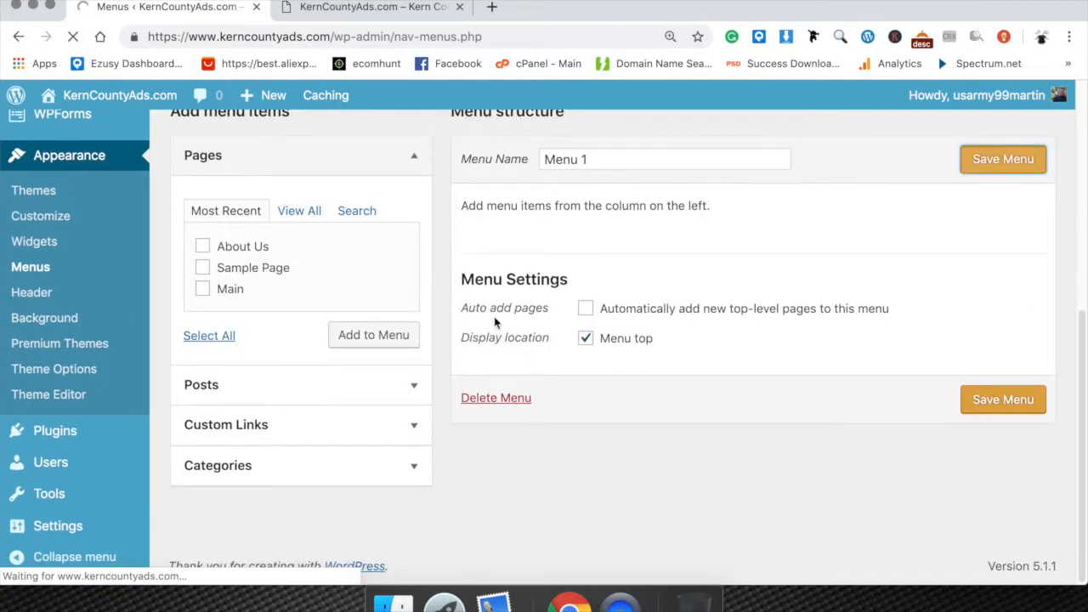
pyautogui.scroll(-5, 493, 323)
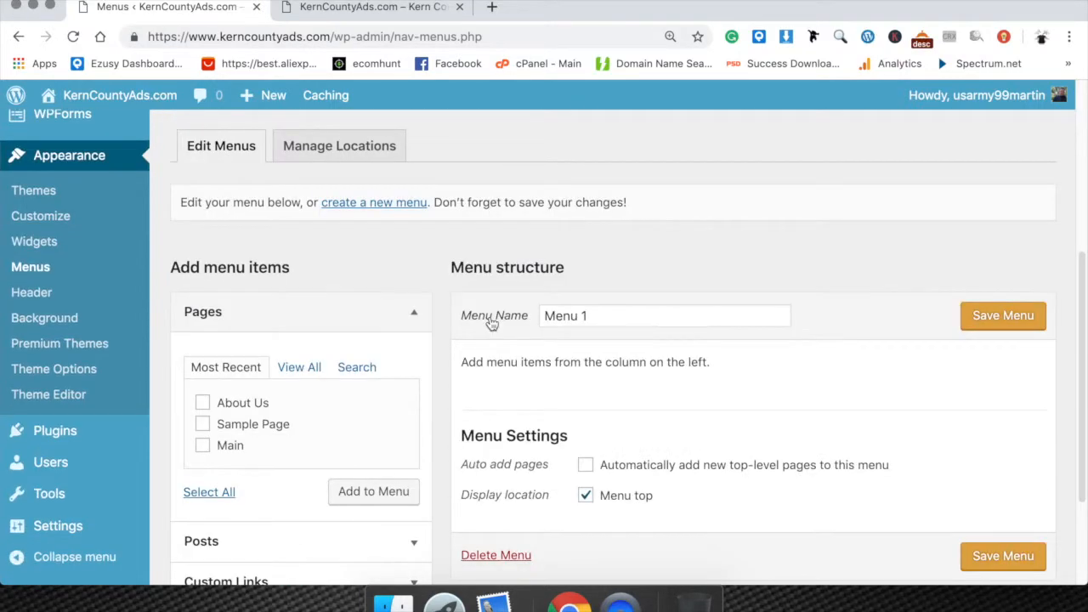
pyautogui.scroll(-3, 491, 323)
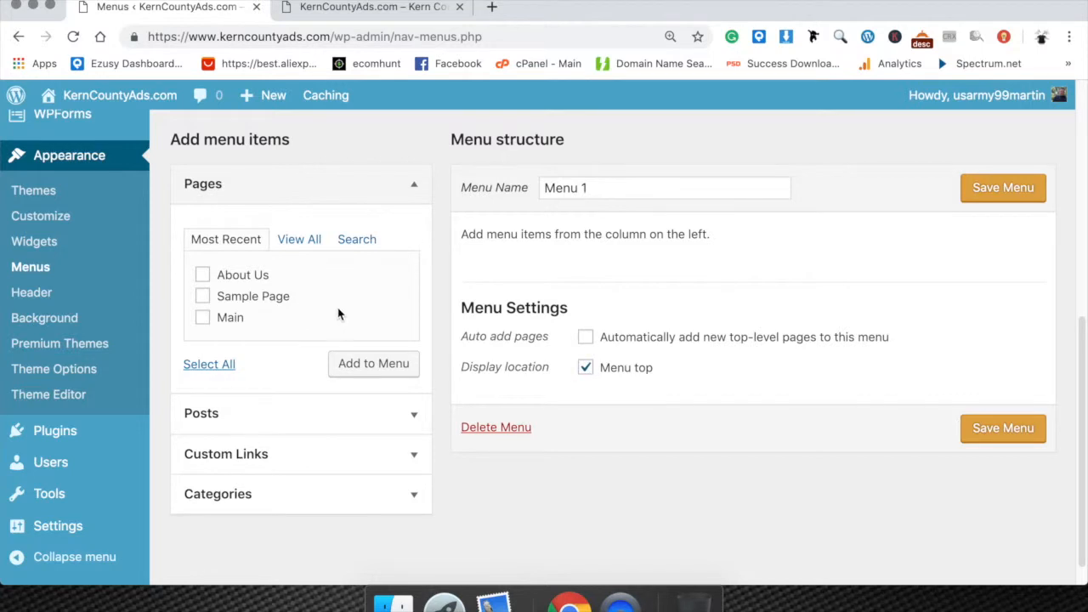
pyautogui.scroll(-1, 323, 413)
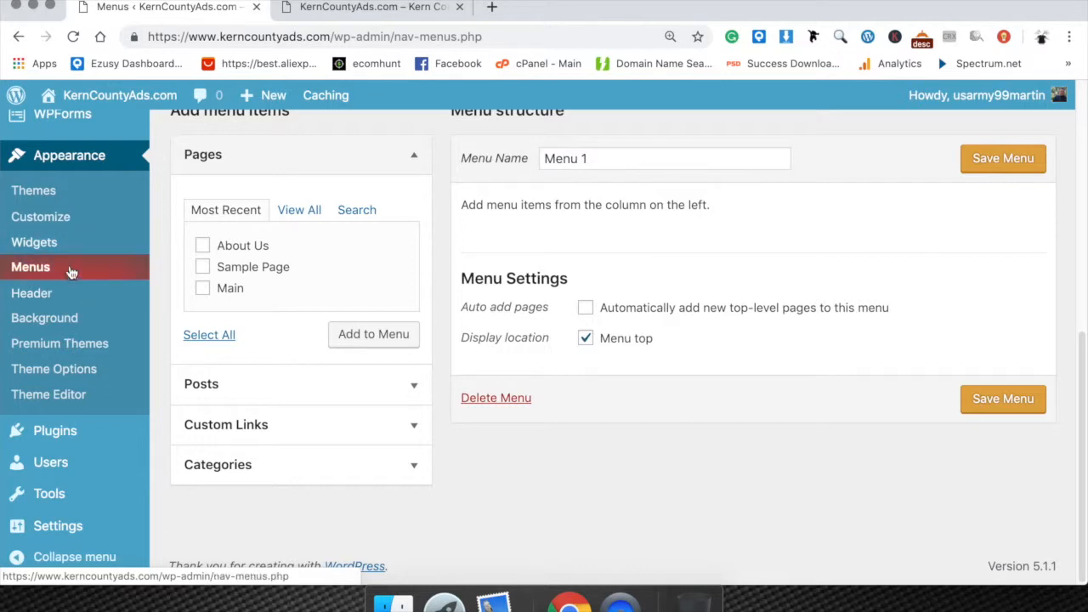
pyautogui.scroll(1, 68, 272)
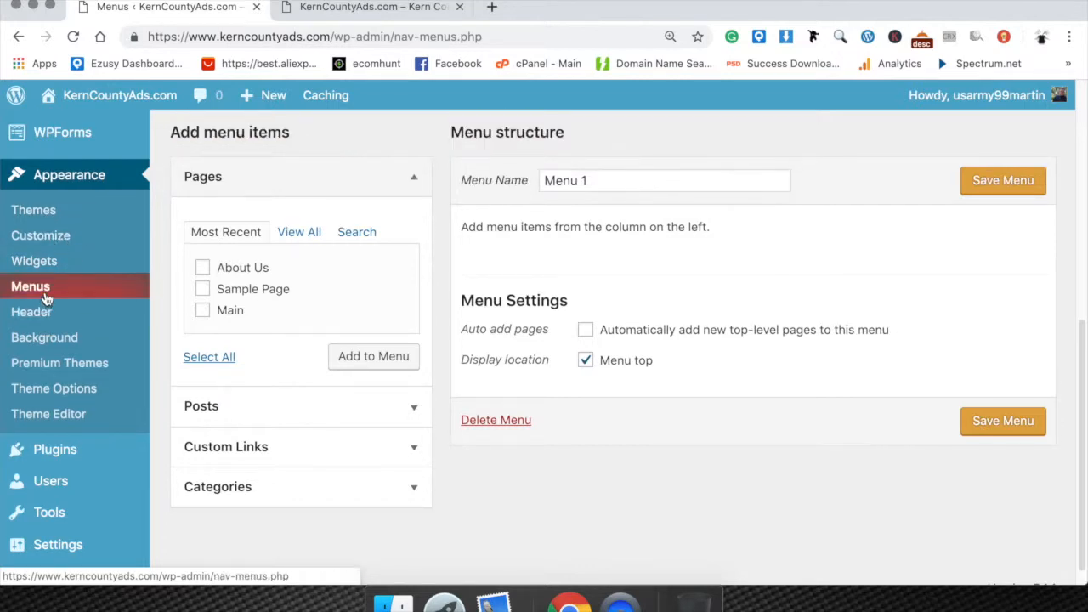
pyautogui.scroll(1, 45, 298)
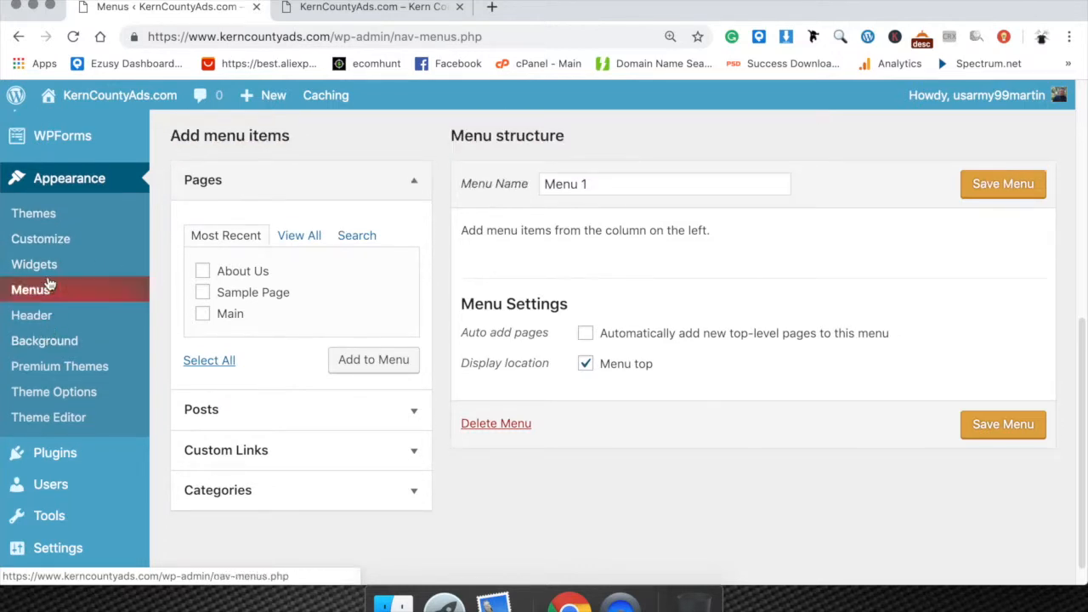
pyautogui.scroll(3, 127, 316)
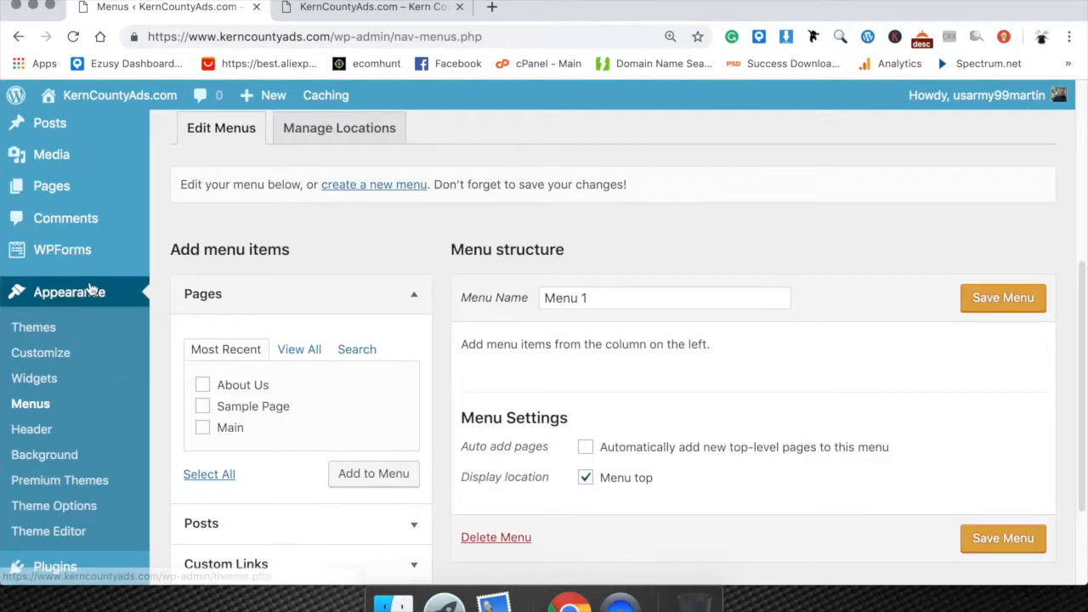
pyautogui.scroll(1, 92, 269)
pyautogui.moveTo(93, 268)
pyautogui.scroll(5, 92, 270)
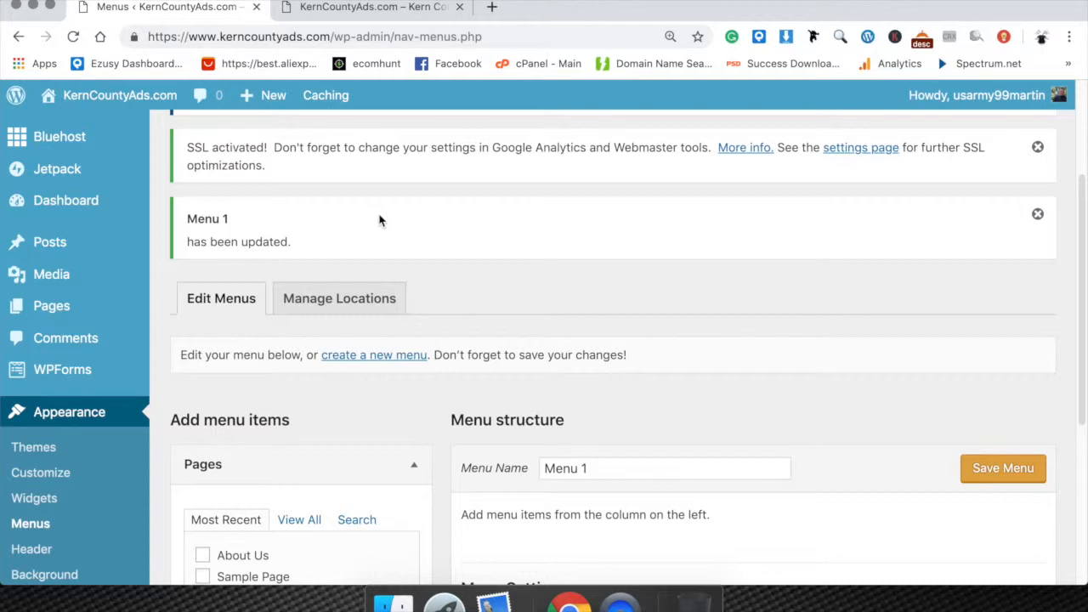
# Switch to the public homepage, start customizing the site and open its Homepage Settings.
pyautogui.click(371, 8)
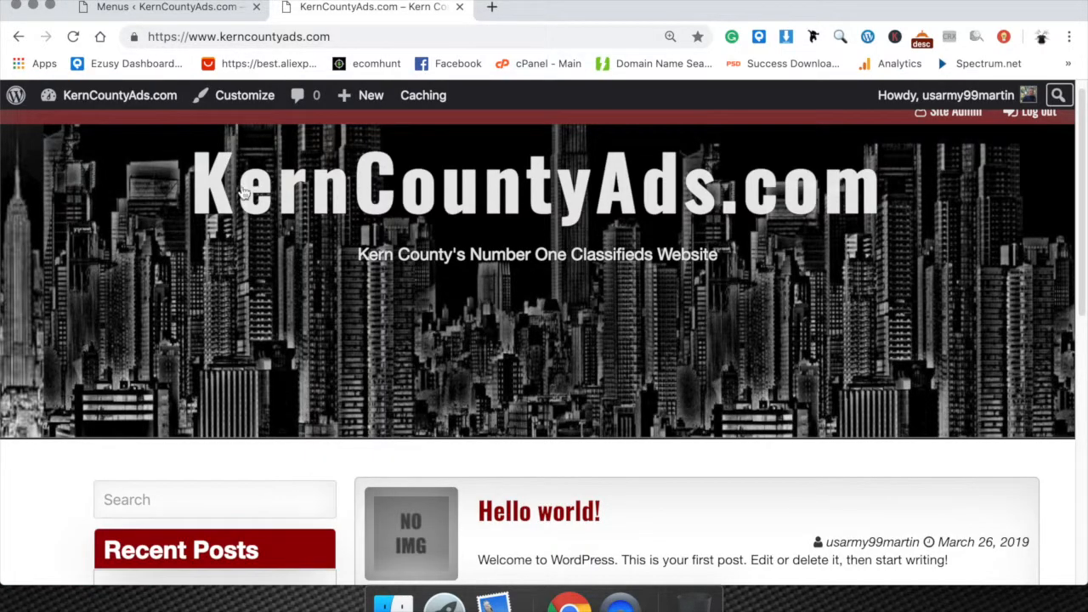
pyautogui.click(238, 98)
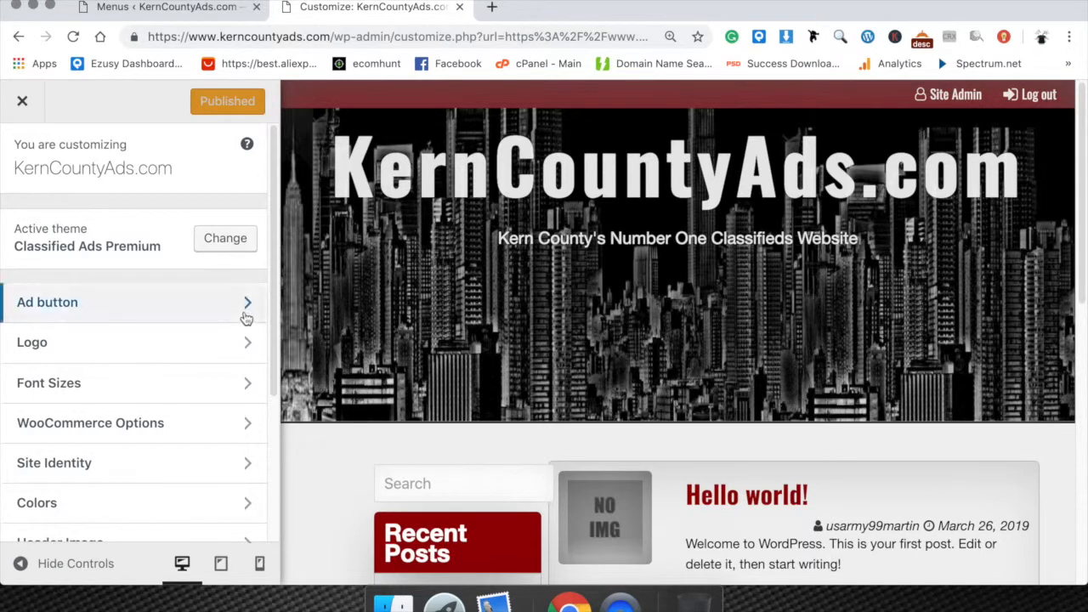
pyautogui.scroll(-5, 243, 312)
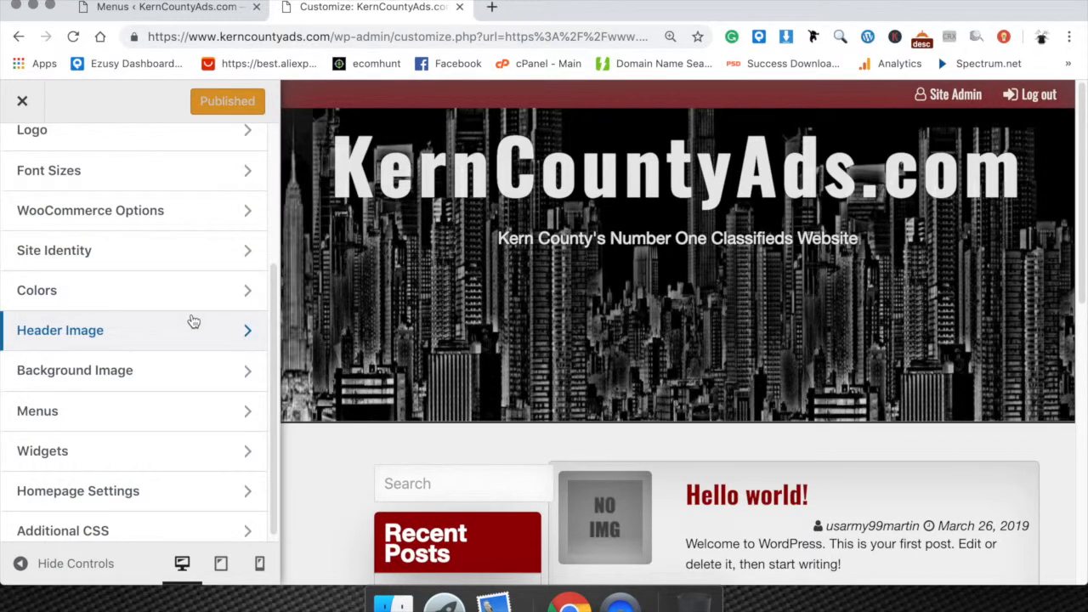
pyautogui.scroll(-1, 194, 321)
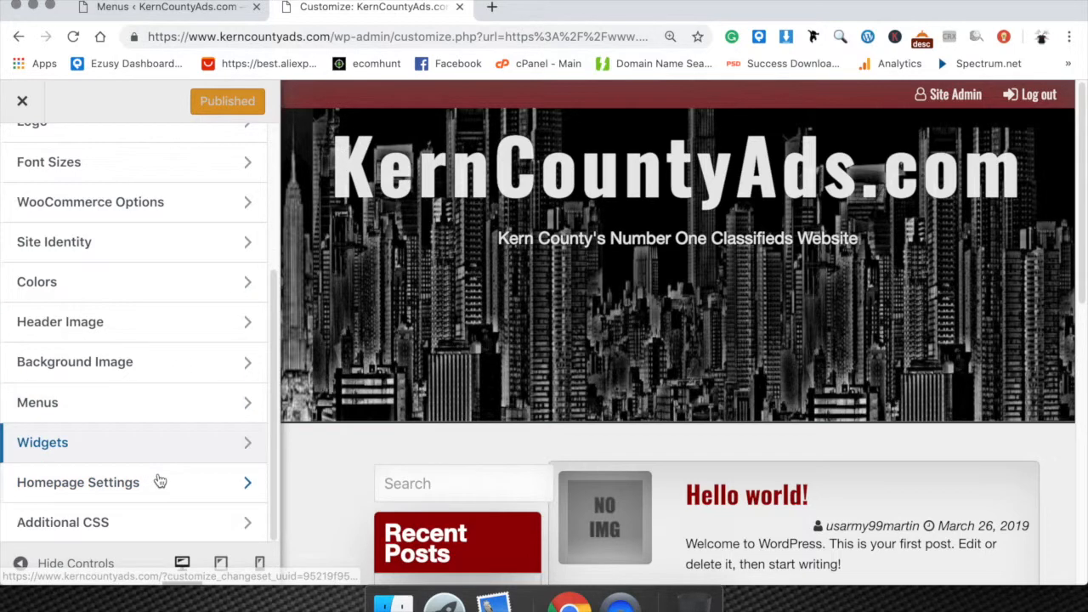
pyautogui.click(98, 482)
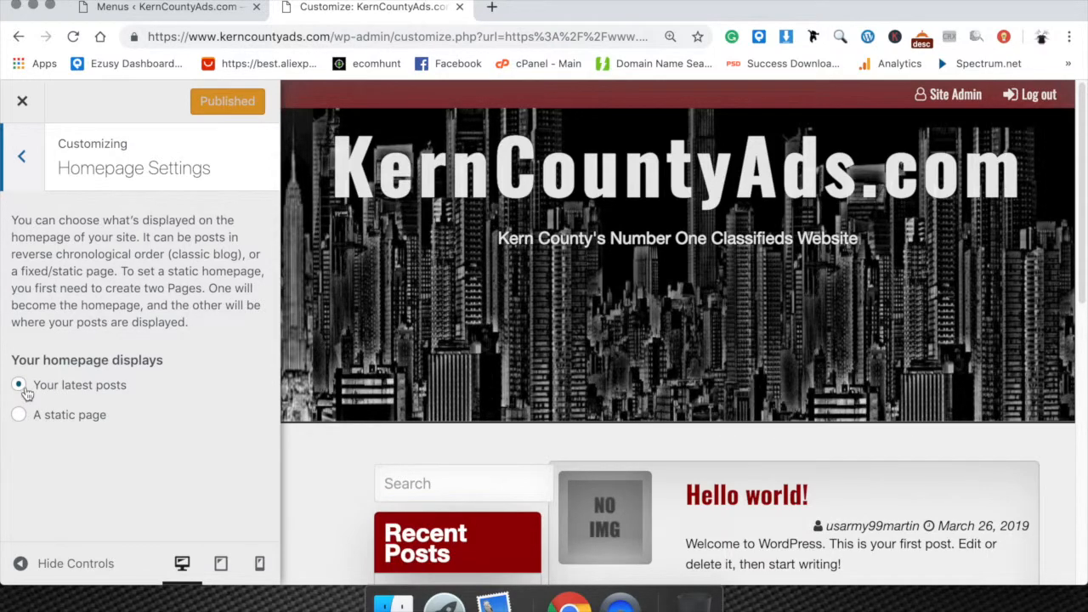
# Set the homepage to display a static page and view the pages that can be chosen as Homepage.
pyautogui.click(19, 418)
pyautogui.scroll(-2, 159, 446)
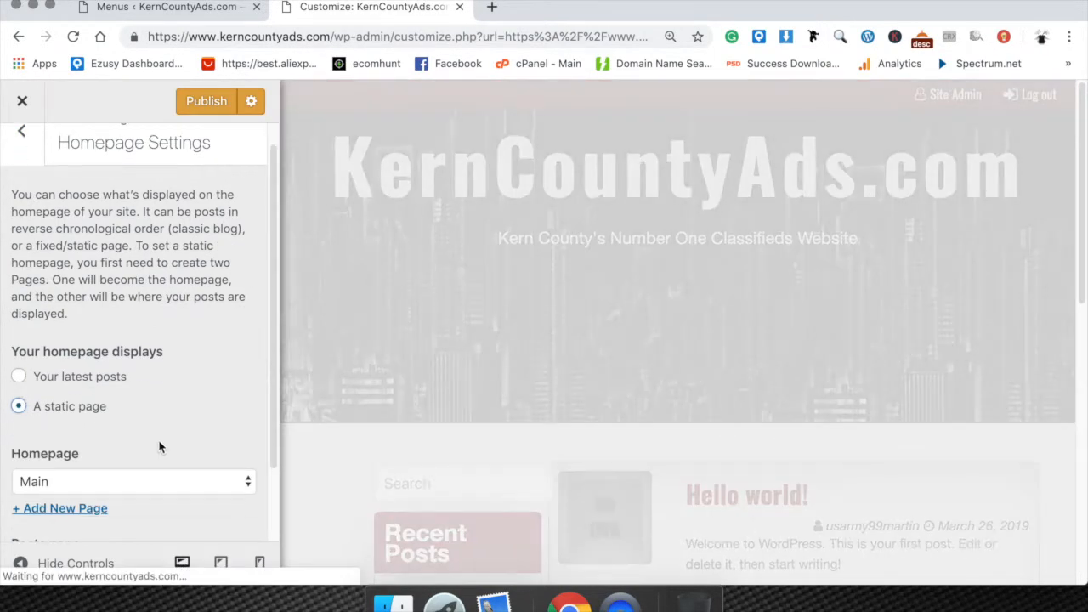
pyautogui.scroll(-1, 155, 442)
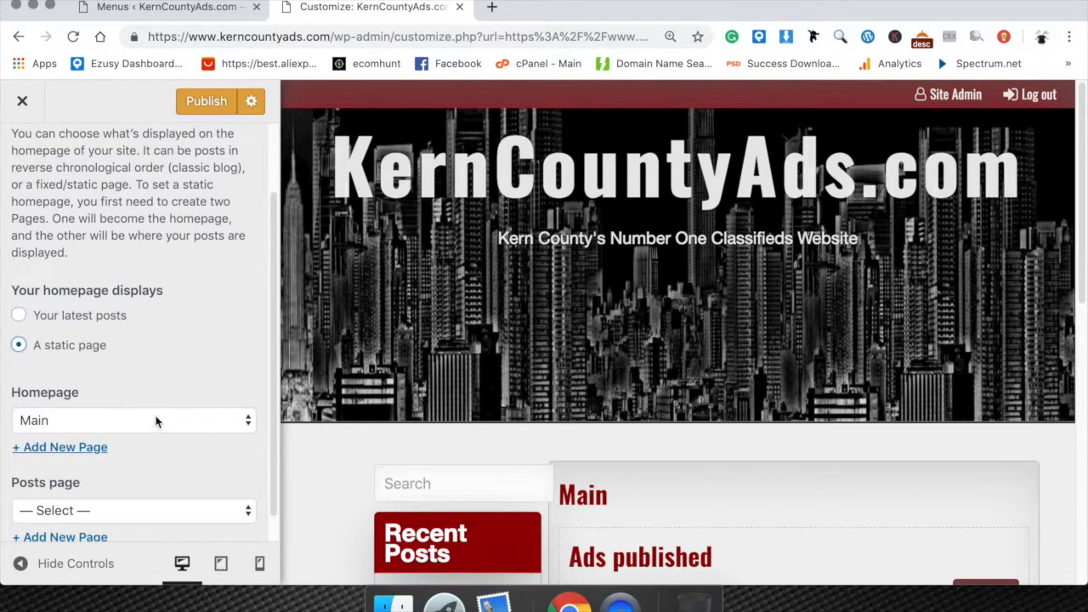
pyautogui.click(156, 420)
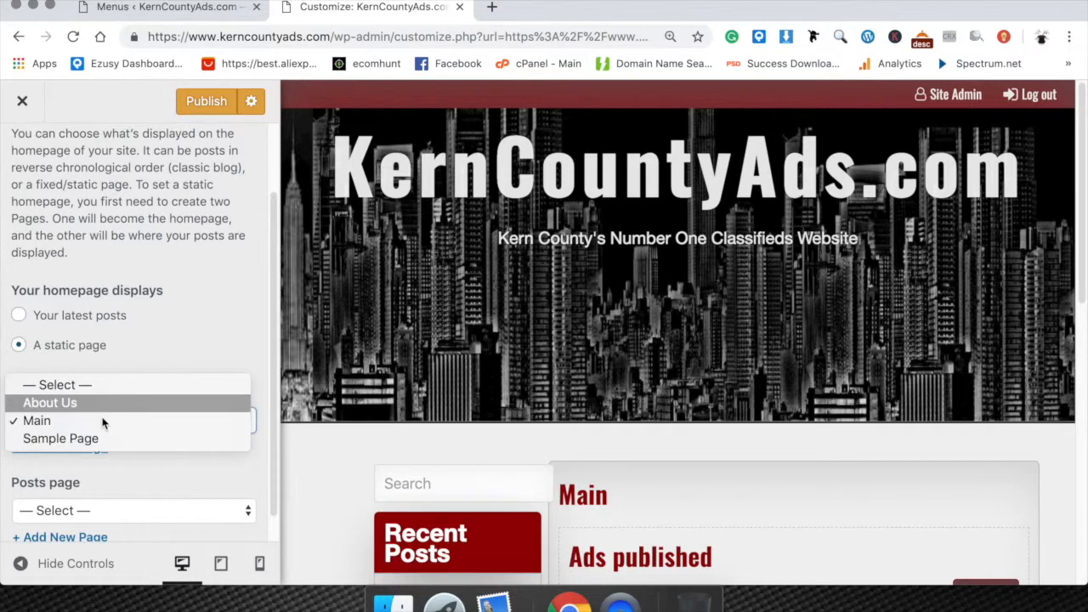
# Set the homepage to display your latest posts and publish the setting.
pyautogui.click(20, 317)
pyautogui.click(21, 317)
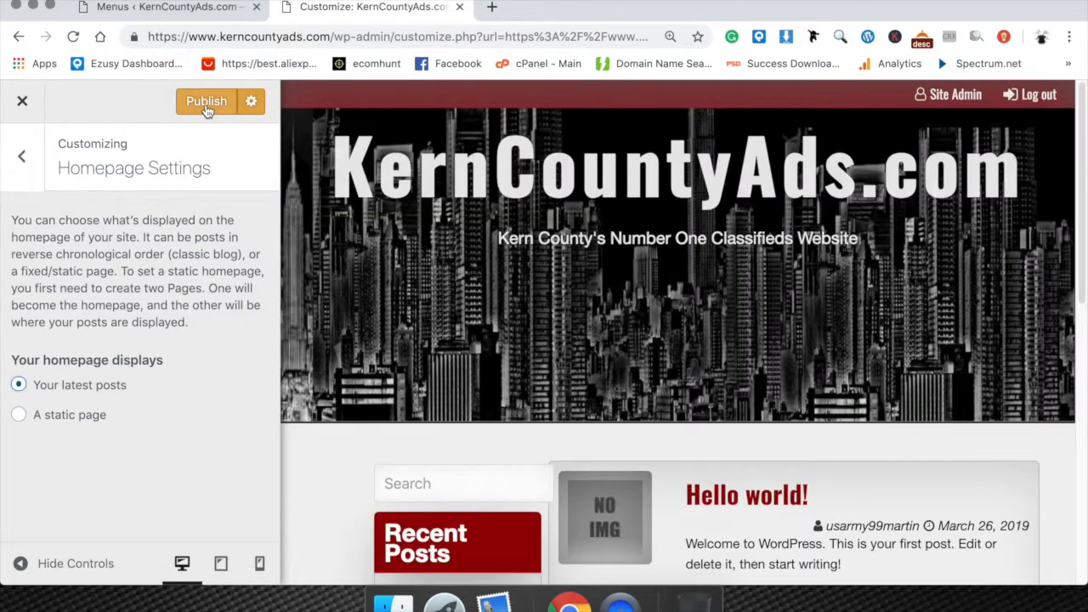
pyautogui.click(213, 102)
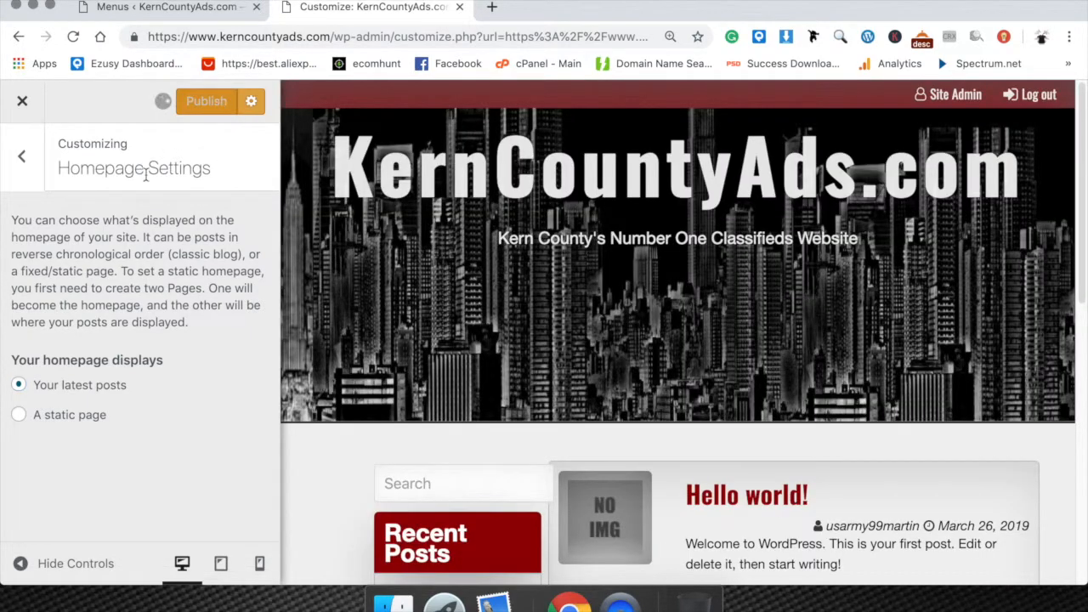
pyautogui.click(220, 11)
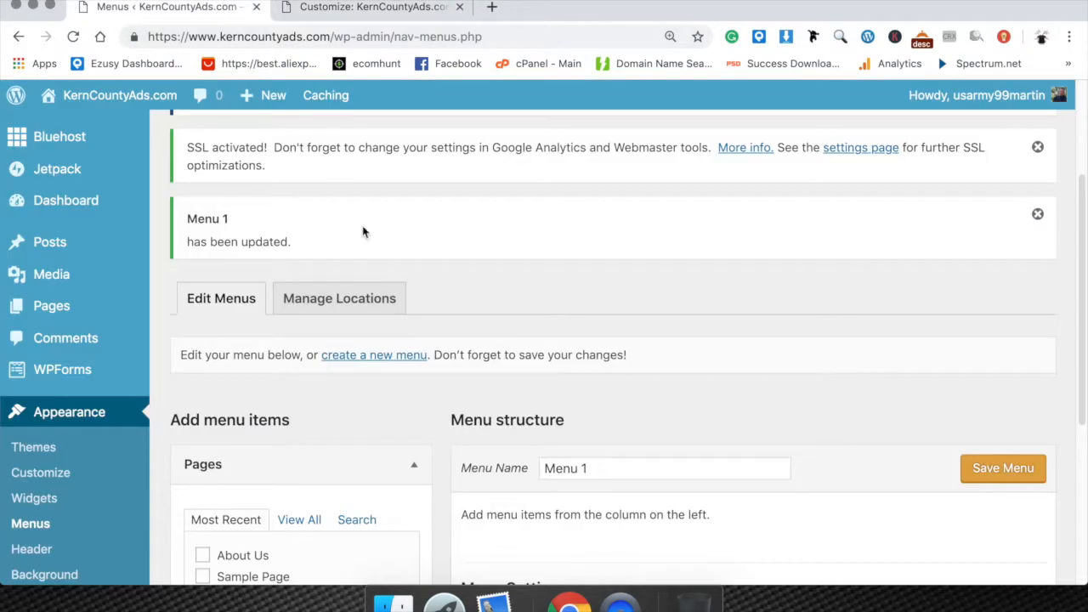
pyautogui.scroll(-5, 395, 393)
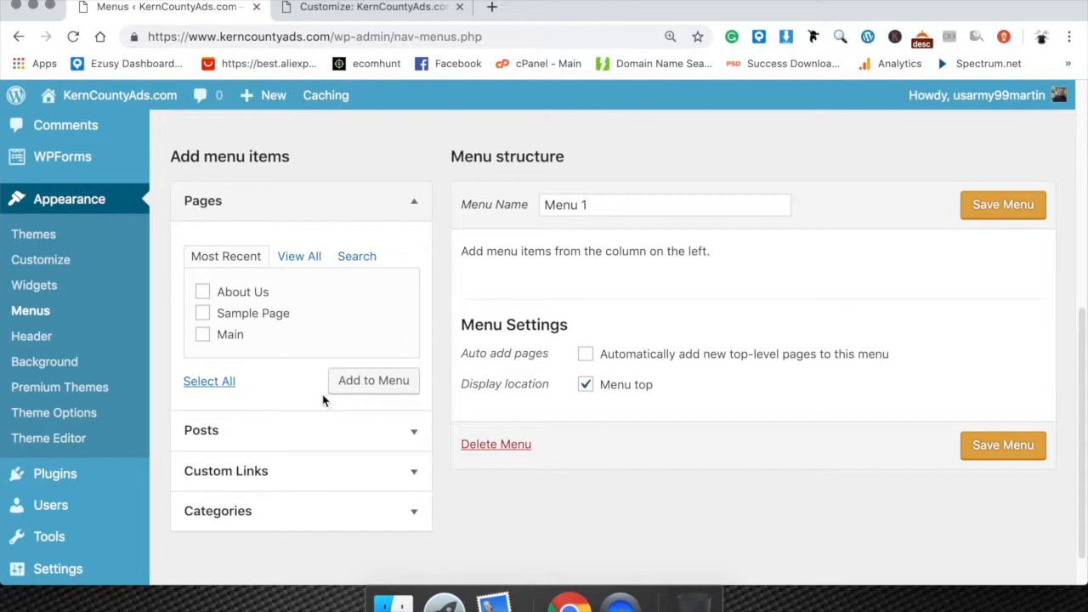
pyautogui.click(289, 472)
pyautogui.click(325, 344)
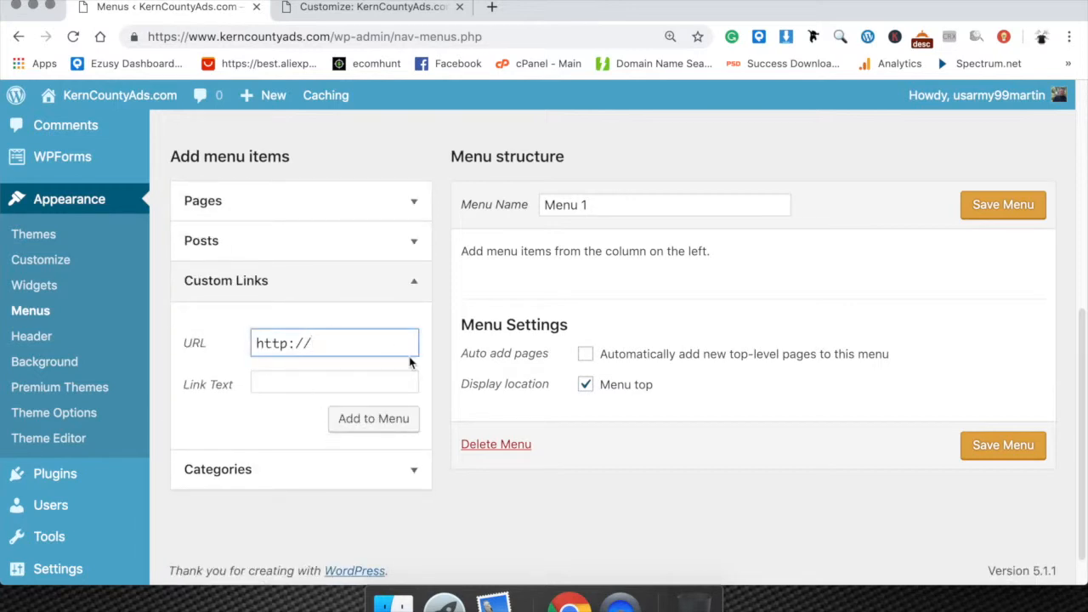
pyautogui.write('www.kerncountyads')
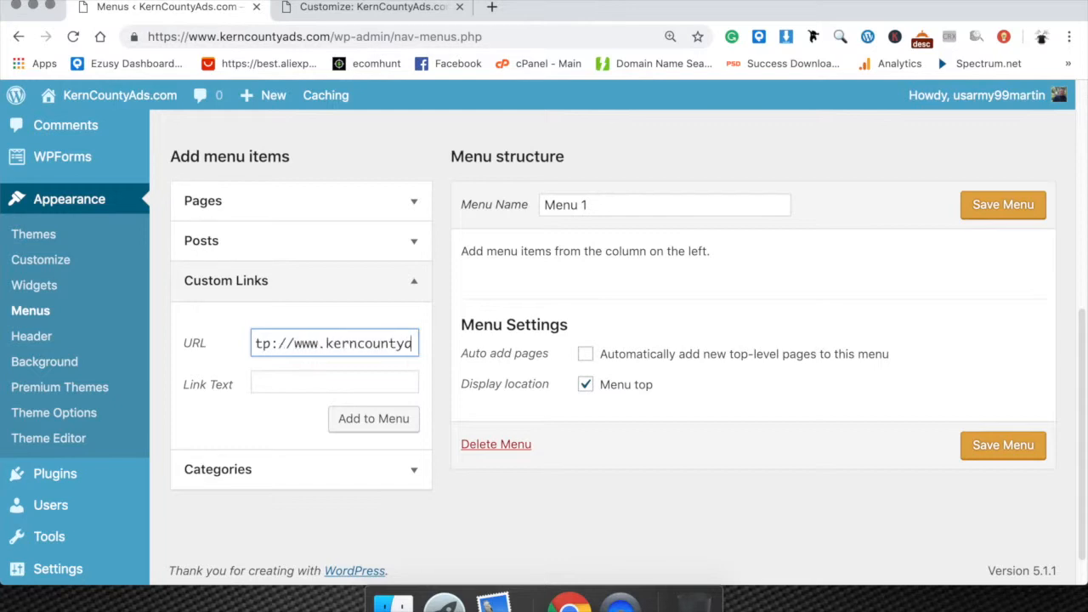
pyautogui.write('.com')
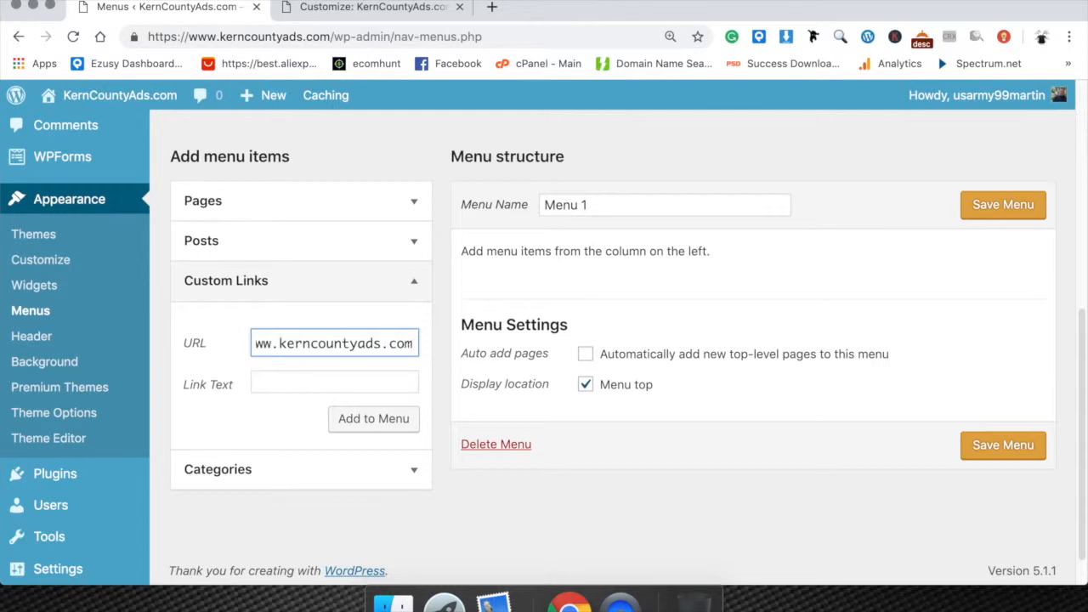
pyautogui.click(329, 386)
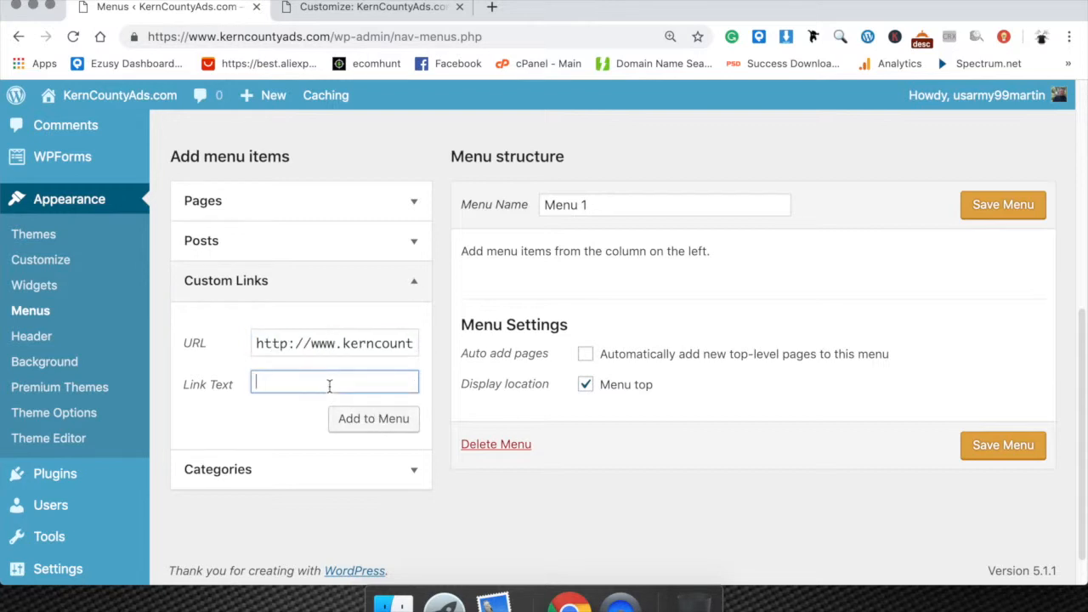
pyautogui.write('Home')
pyautogui.click(364, 425)
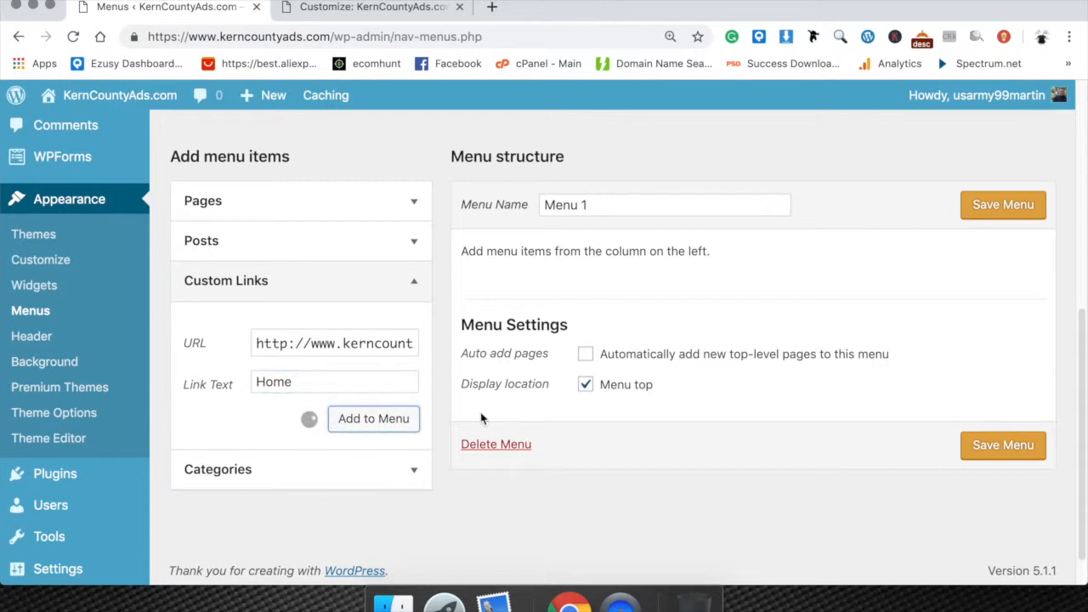
pyautogui.click(1010, 204)
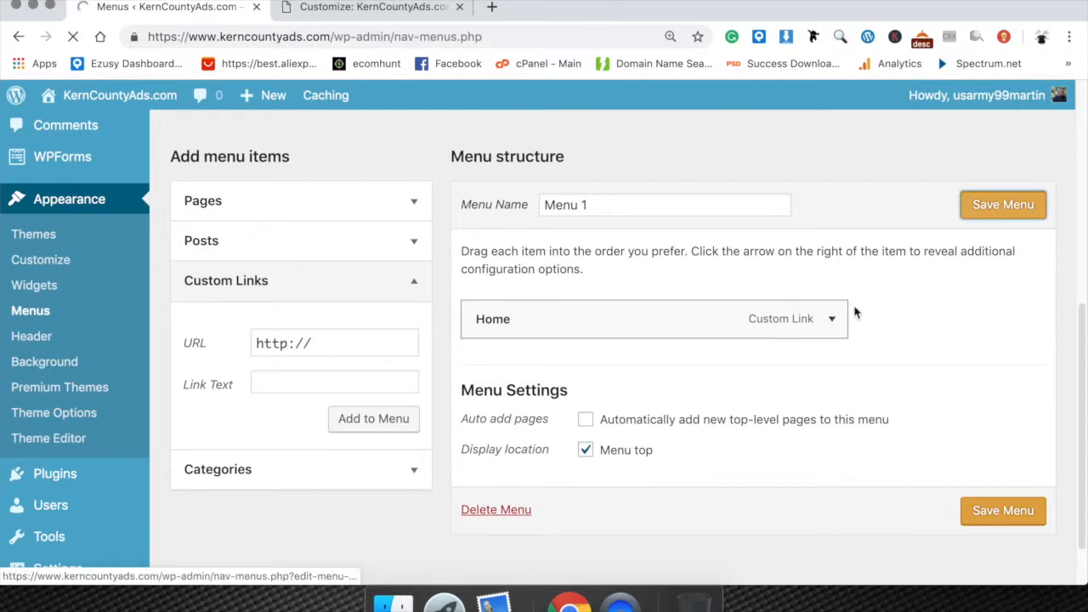
pyautogui.click(831, 321)
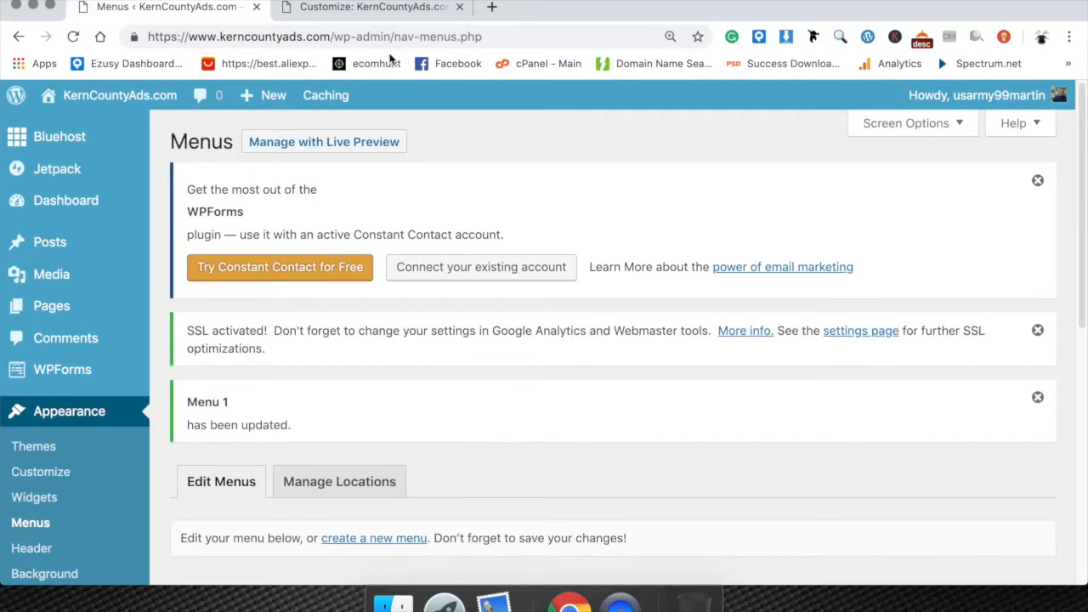
# Close the Customizer and check the menu bar on the public homepage.
pyautogui.click(355, 10)
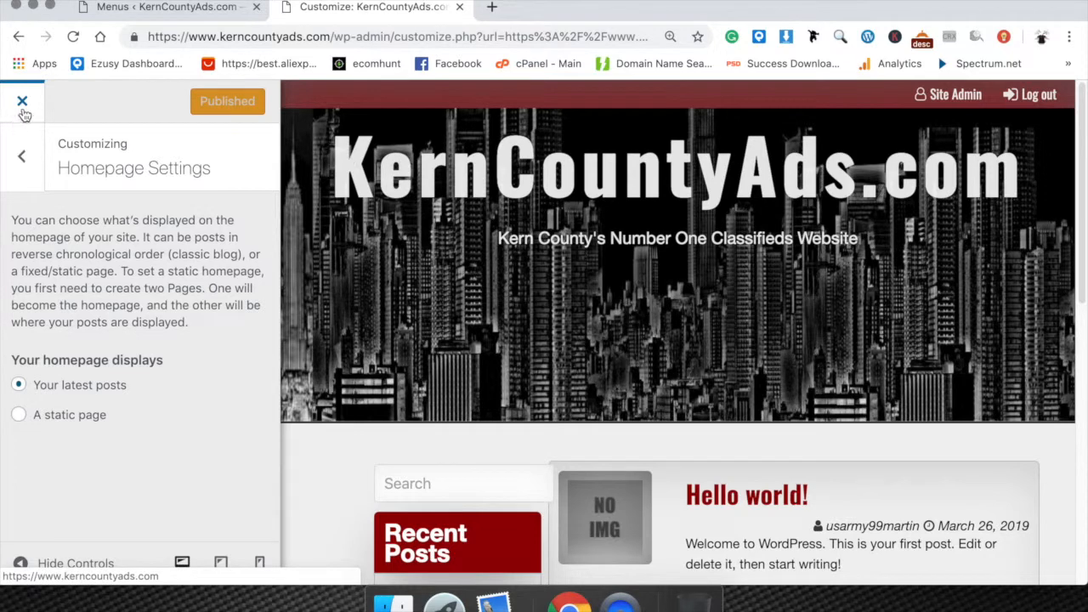
pyautogui.click(23, 103)
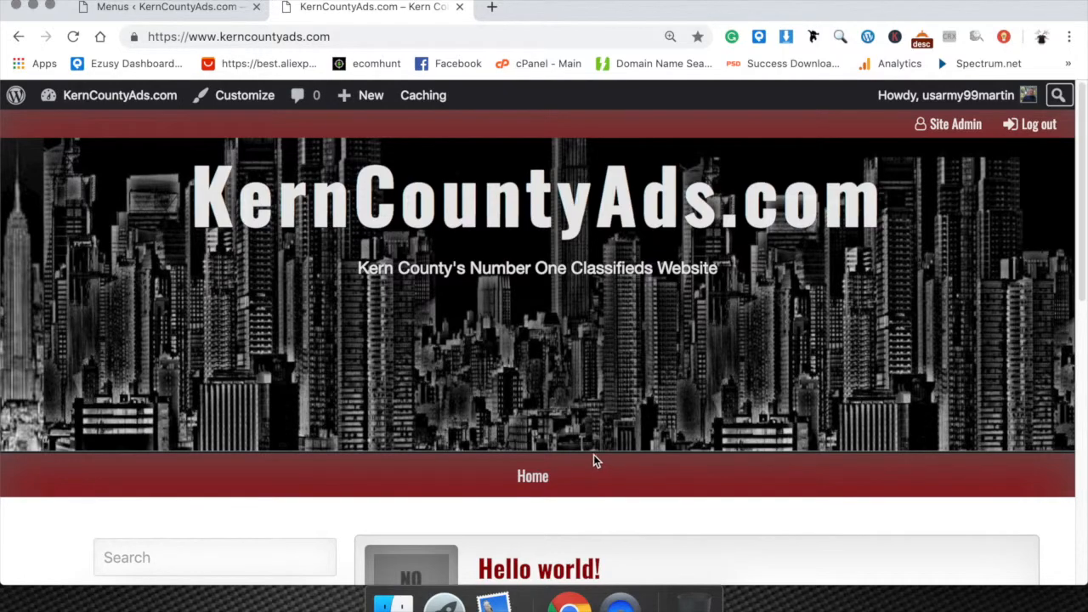
pyautogui.scroll(-5, 595, 476)
pyautogui.scroll(1, 575, 462)
# Open the Hello world! post, check its web address, and test the Home menu link to return to the homepage.
pyautogui.click(553, 247)
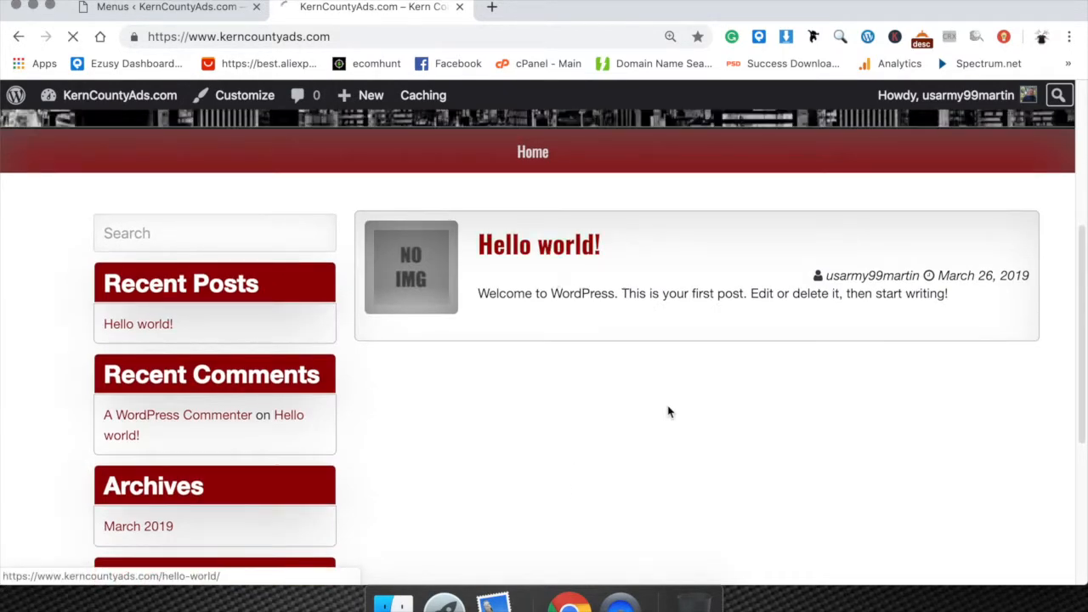
pyautogui.scroll(-3, 658, 396)
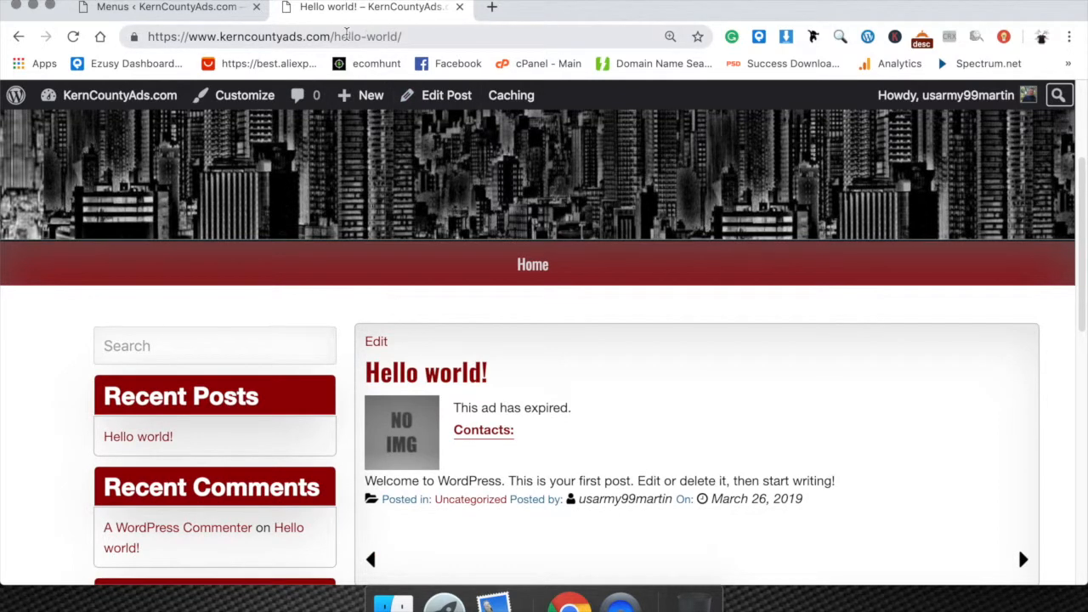
pyautogui.moveTo(331, 31); pyautogui.dragTo(429, 35)
pyautogui.click(430, 36)
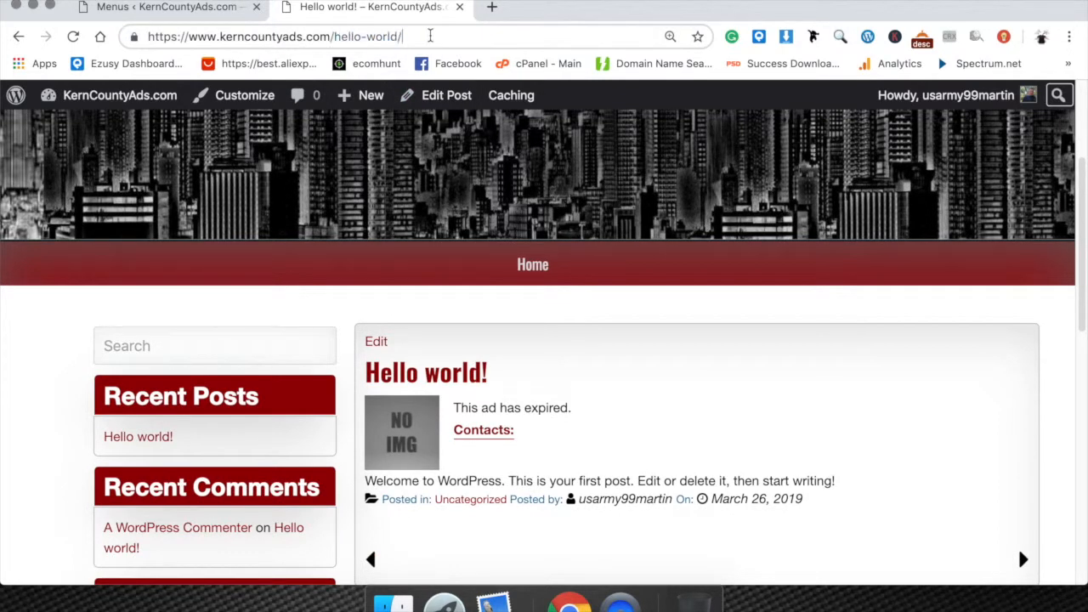
pyautogui.click(534, 272)
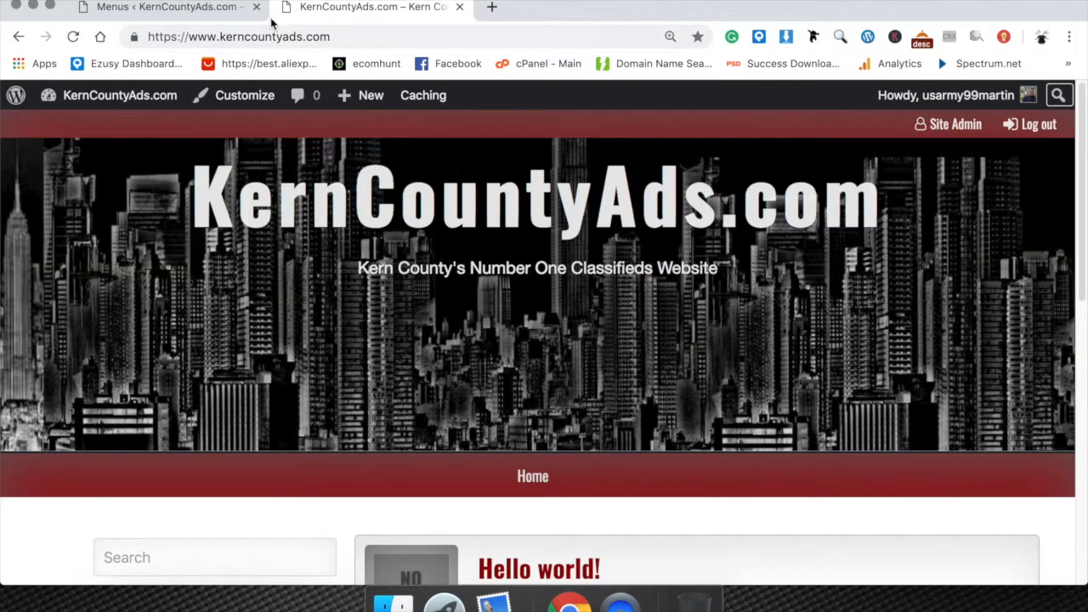
pyautogui.scroll(-5, 385, 294)
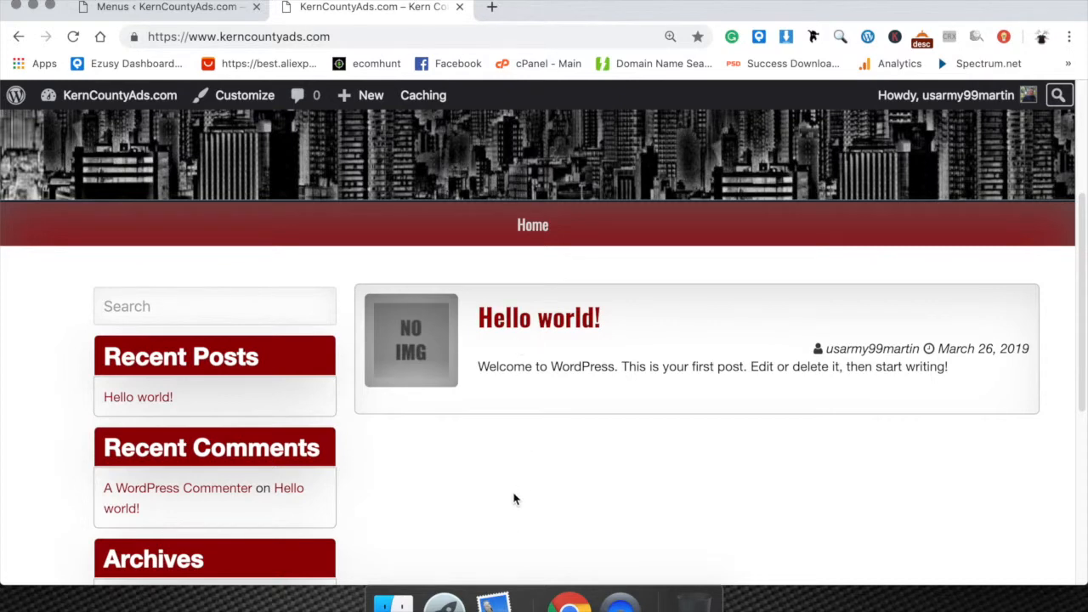
pyautogui.scroll(5, 340, 281)
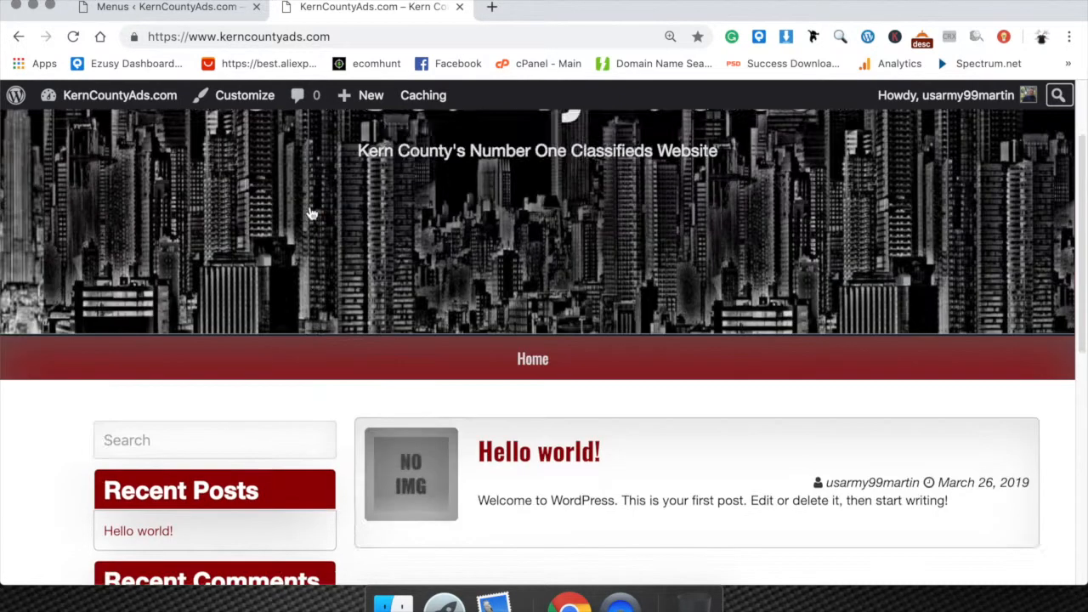
# Return to the WordPress dashboard, list all pages and open the About Us page for editing.
pyautogui.click(170, 8)
pyautogui.scroll(-4, 396, 402)
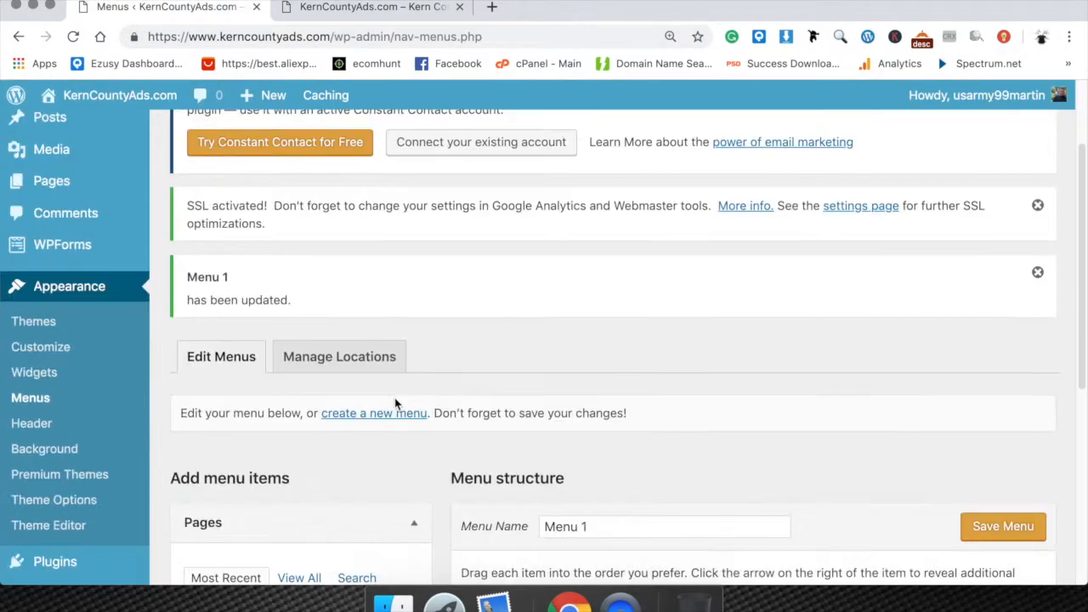
pyautogui.scroll(-3, 395, 403)
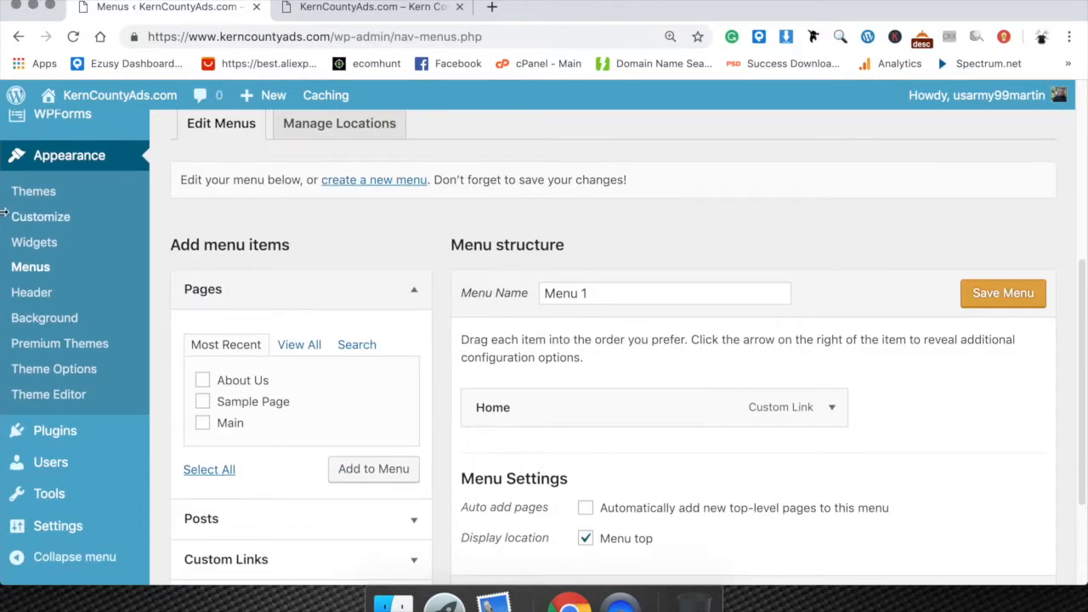
pyautogui.scroll(5, 85, 272)
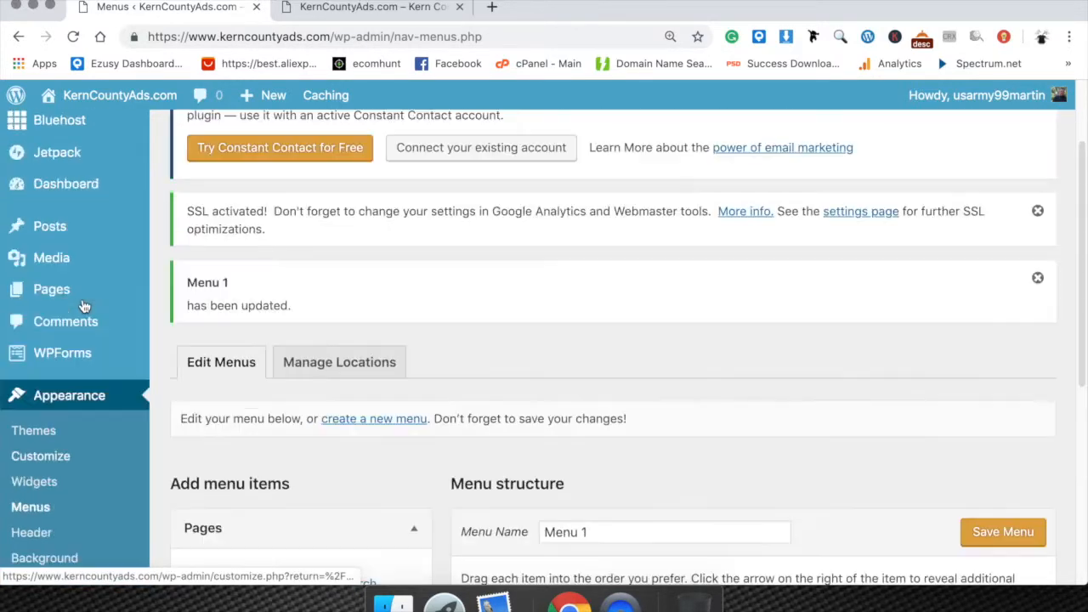
pyautogui.moveTo(72, 293)
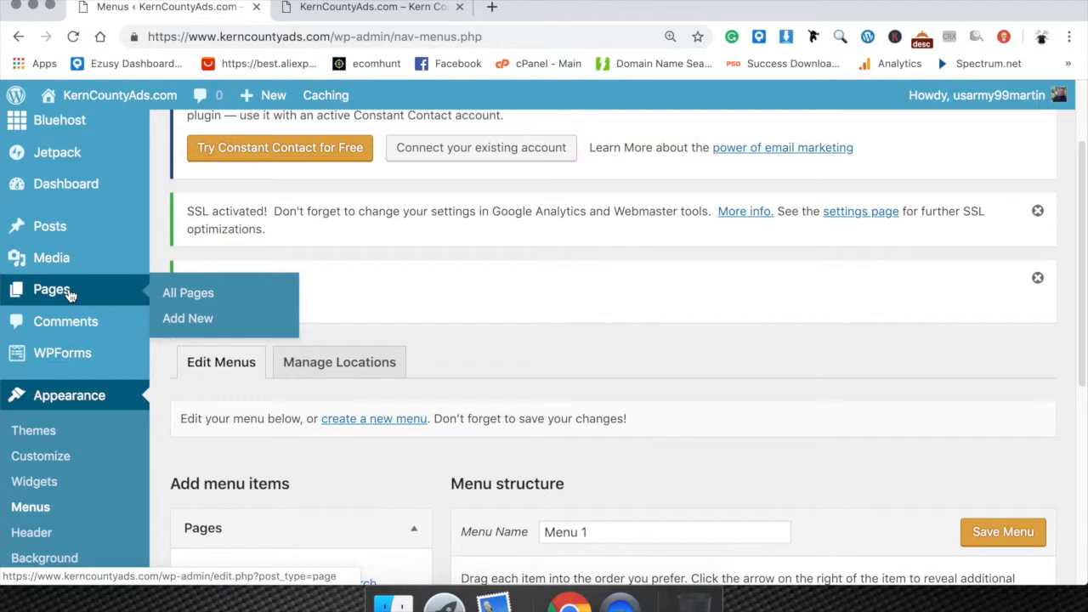
pyautogui.click(197, 299)
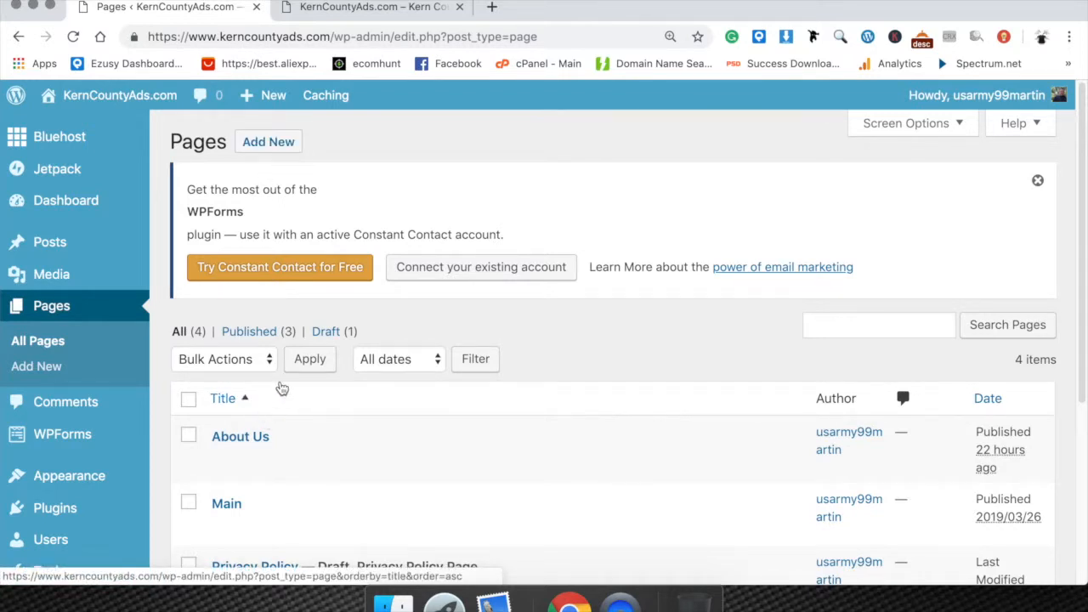
pyautogui.click(221, 465)
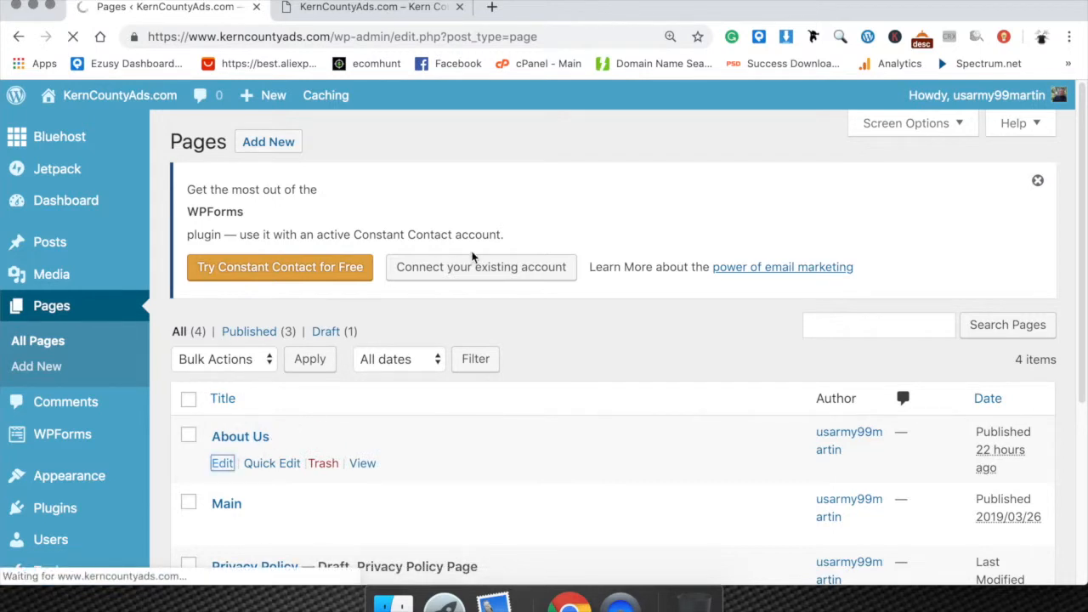
# Review the About Us page's title, permalink, body text and publishing settings.
pyautogui.scroll(-1, 469, 380)
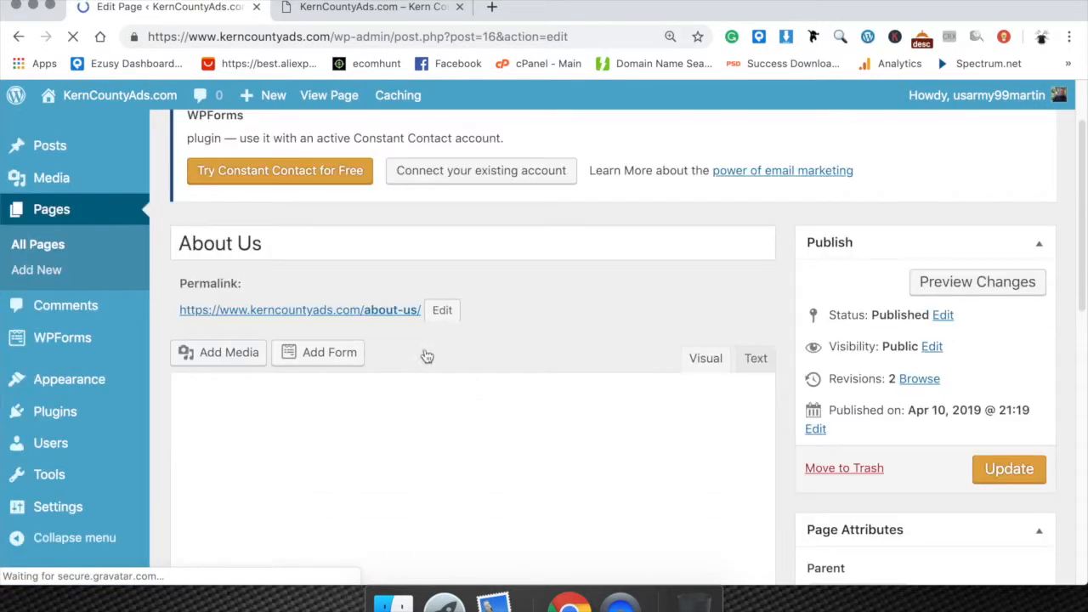
pyautogui.scroll(-1, 297, 493)
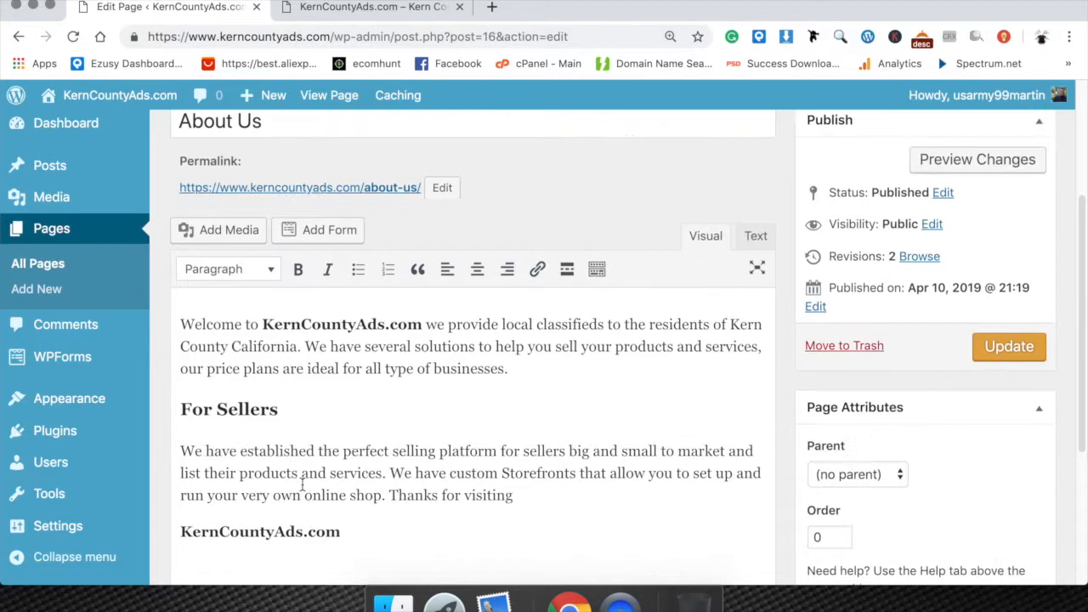
pyautogui.scroll(-2, 324, 448)
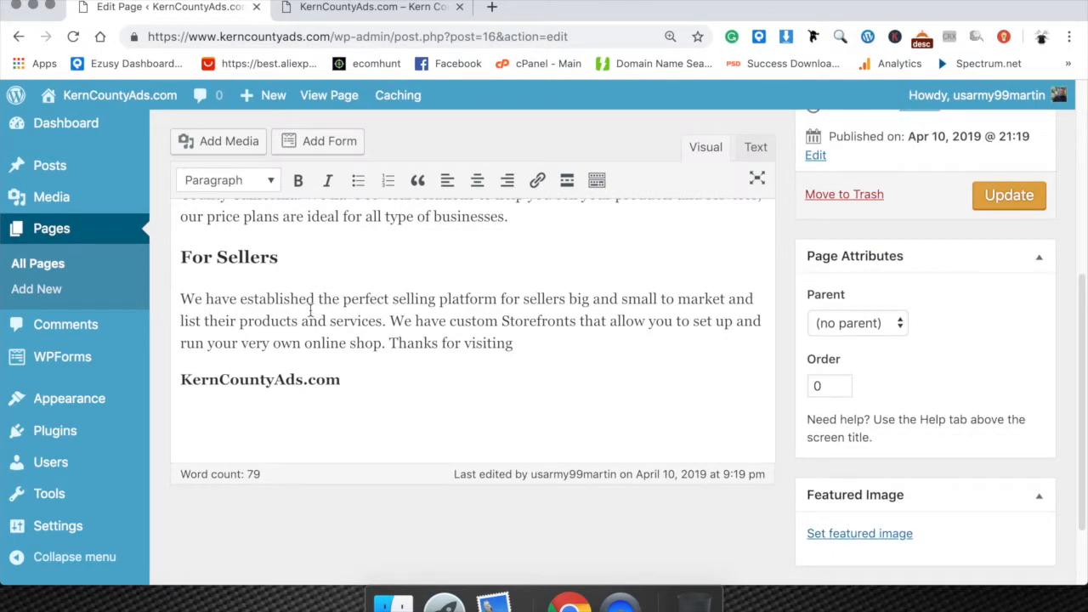
pyautogui.scroll(2, 304, 340)
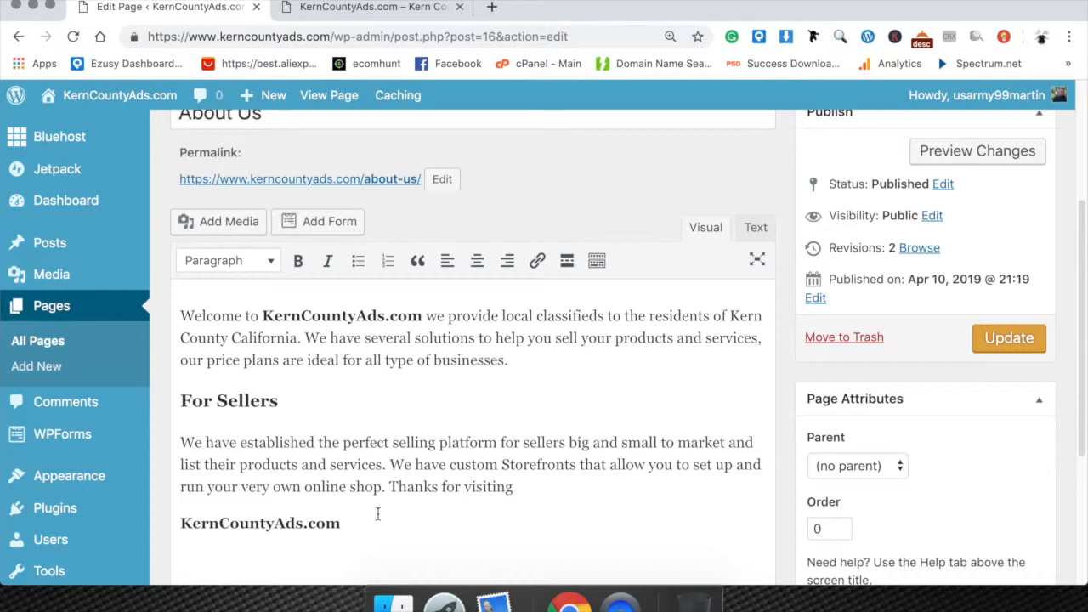
pyautogui.scroll(2, 277, 255)
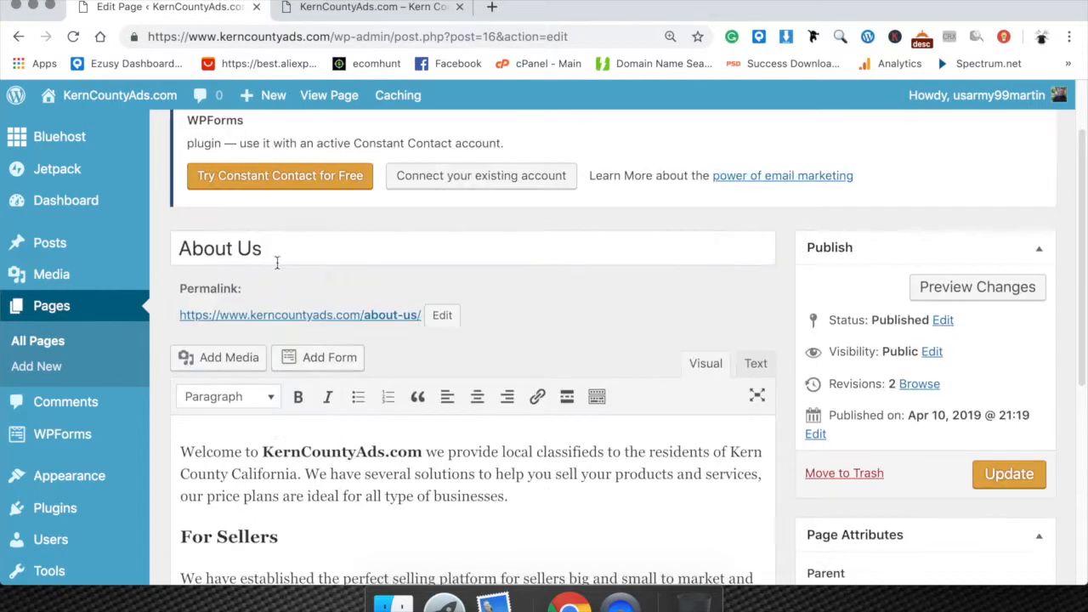
# Clear the page title and re-enter it as About Us.
pyautogui.moveTo(272, 255); pyautogui.dragTo(170, 240)
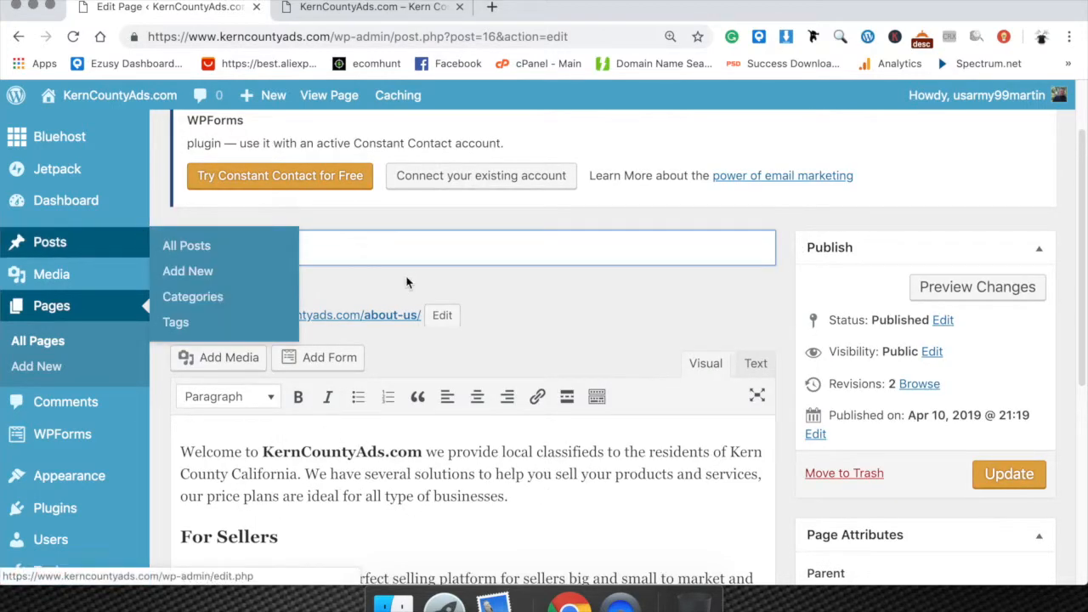
pyautogui.press('BackSpace')
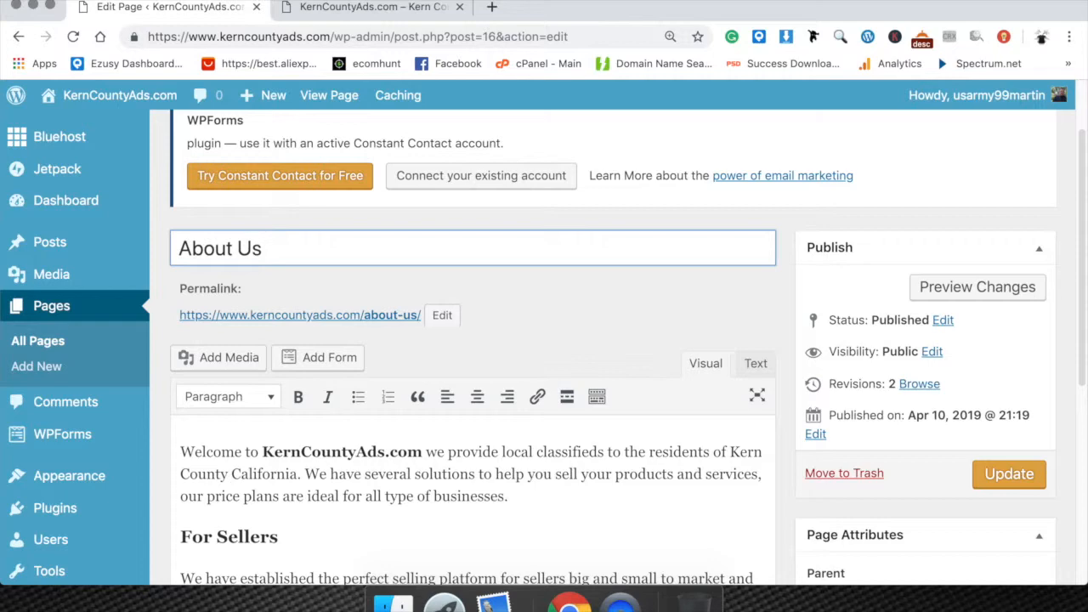
# Insert the media library image of the woman and dog silhouette on a new line below the closing KernCountyAds.com text.
pyautogui.click(451, 498)
pyautogui.scroll(-5, 544, 500)
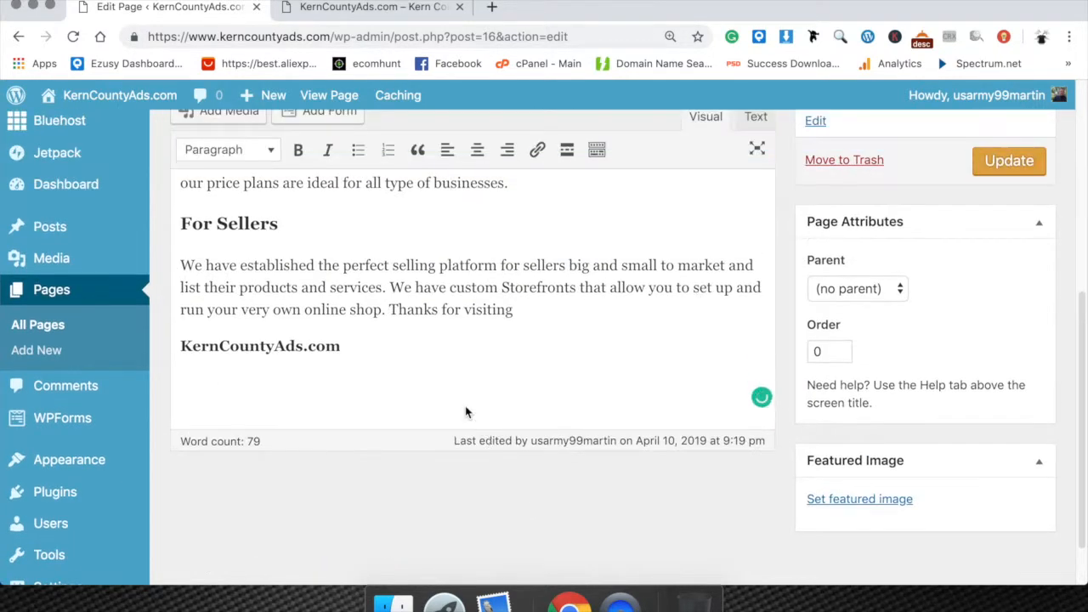
pyautogui.click(351, 361)
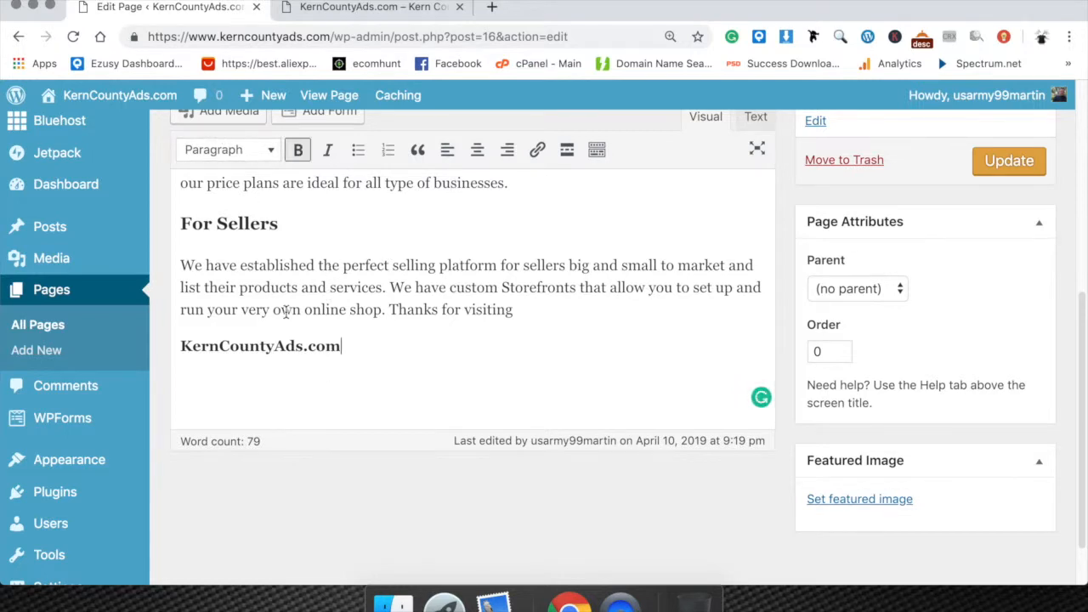
pyautogui.scroll(1, 213, 139)
pyautogui.click(204, 131)
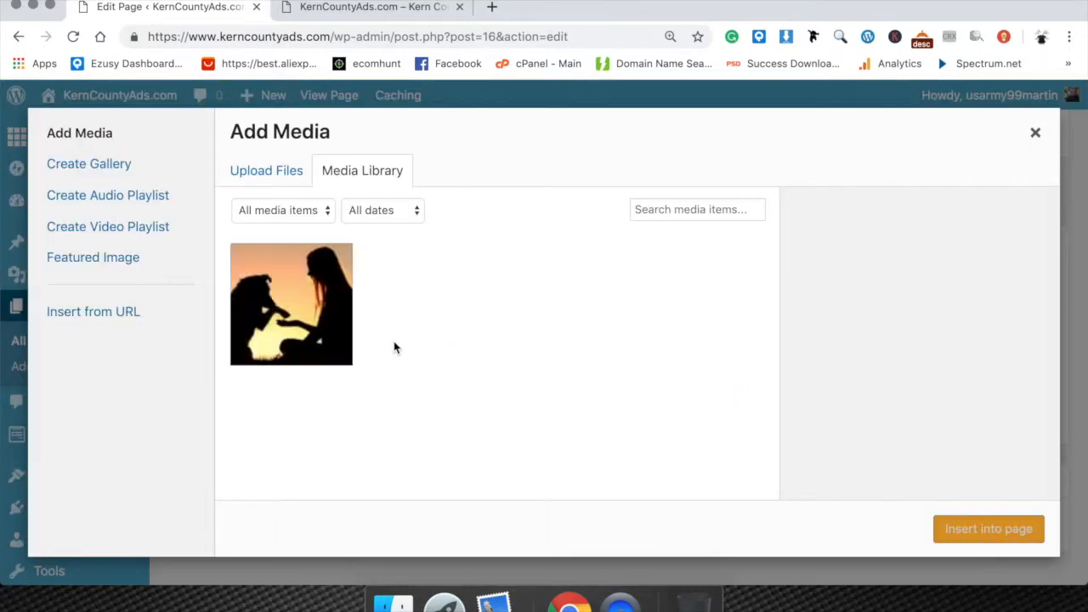
pyautogui.click(1034, 134)
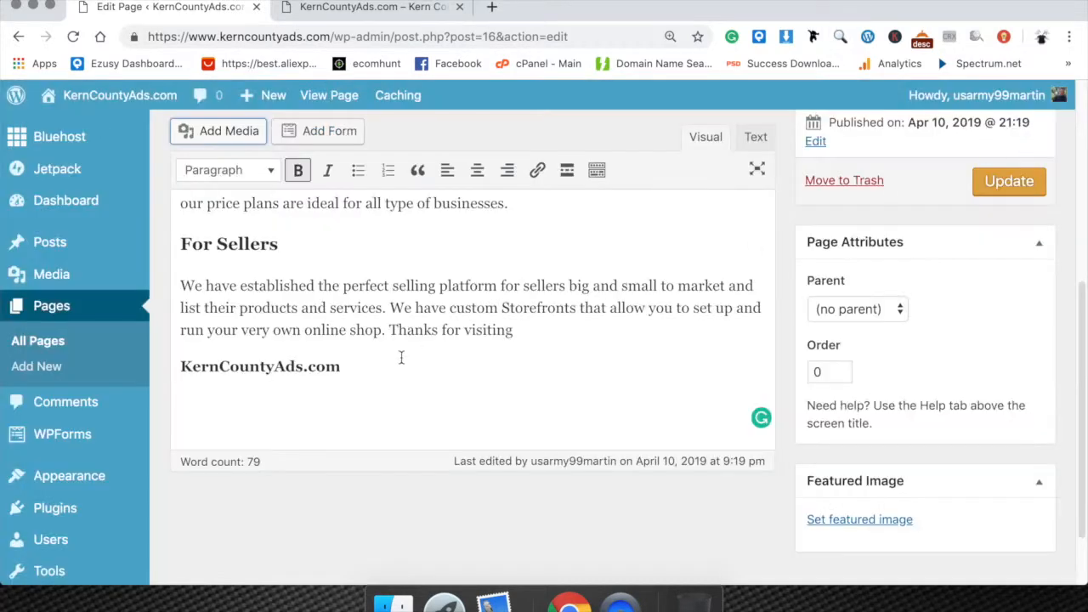
pyautogui.press('Return')
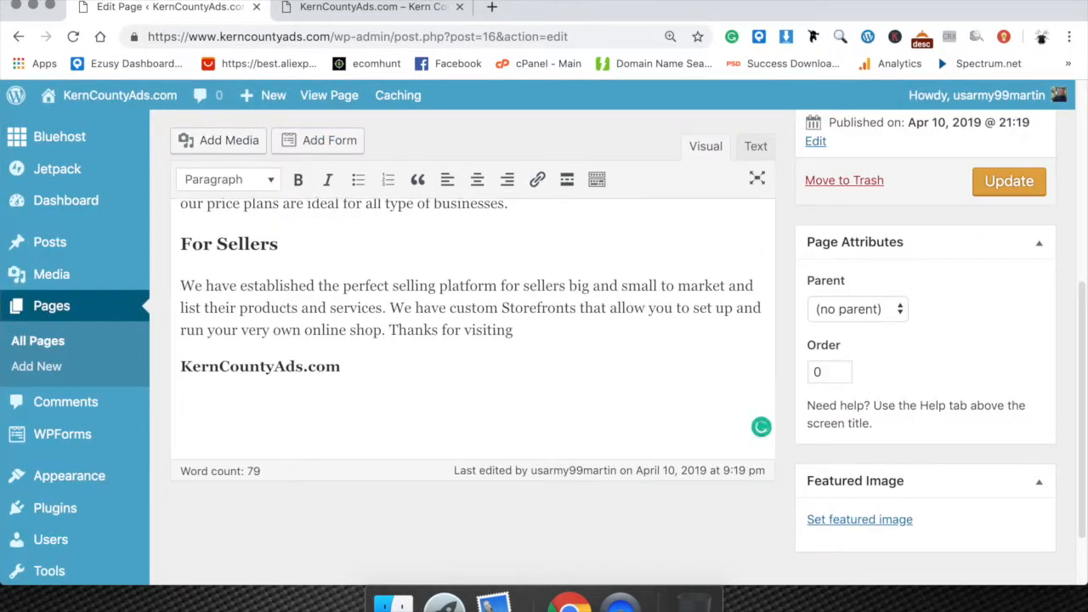
pyautogui.click(219, 146)
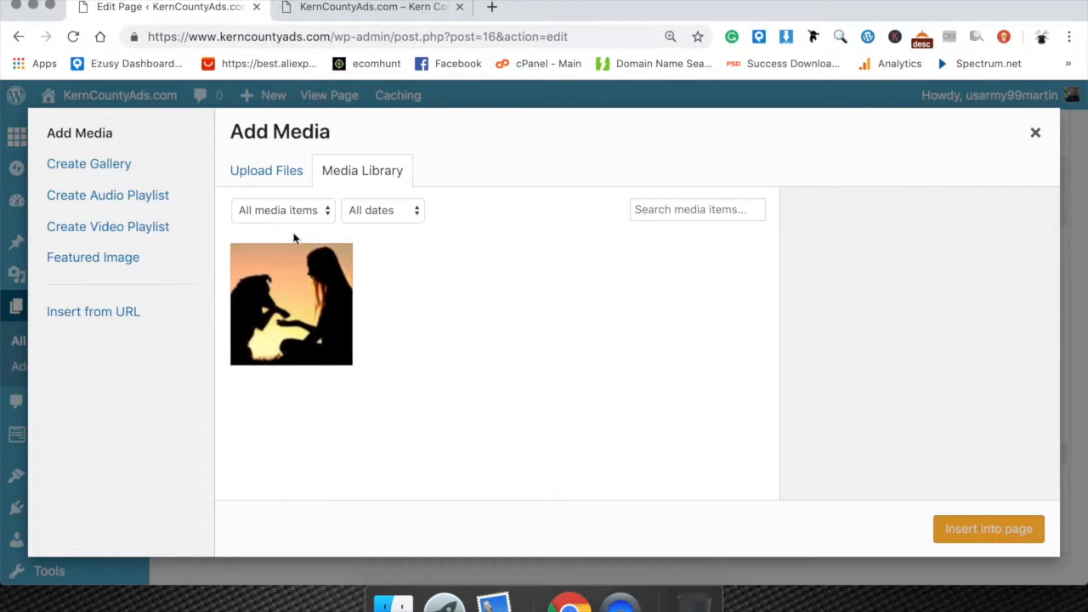
pyautogui.click(287, 283)
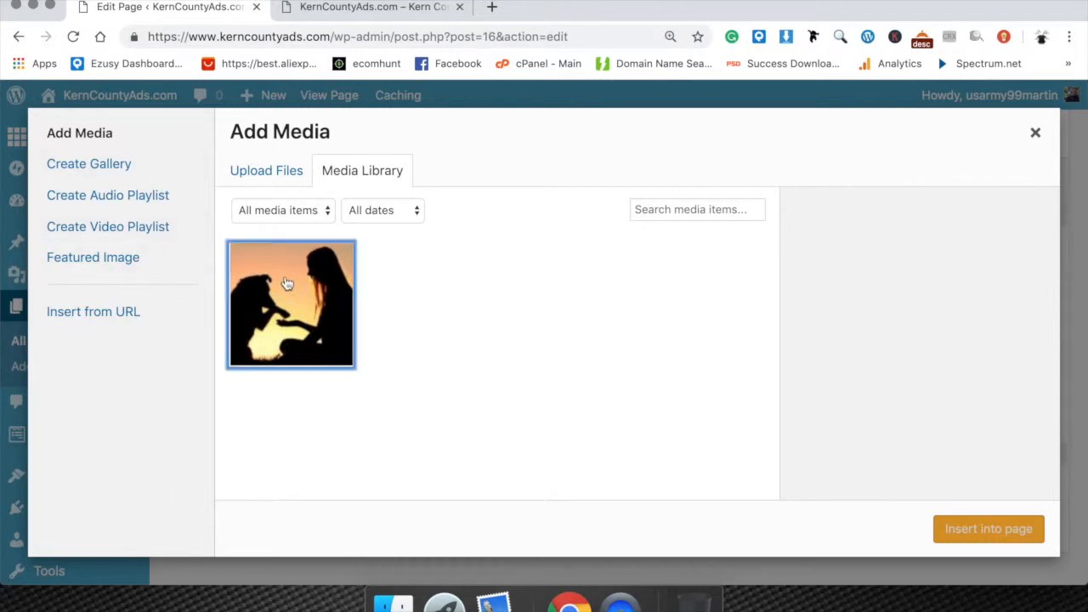
pyautogui.click(978, 537)
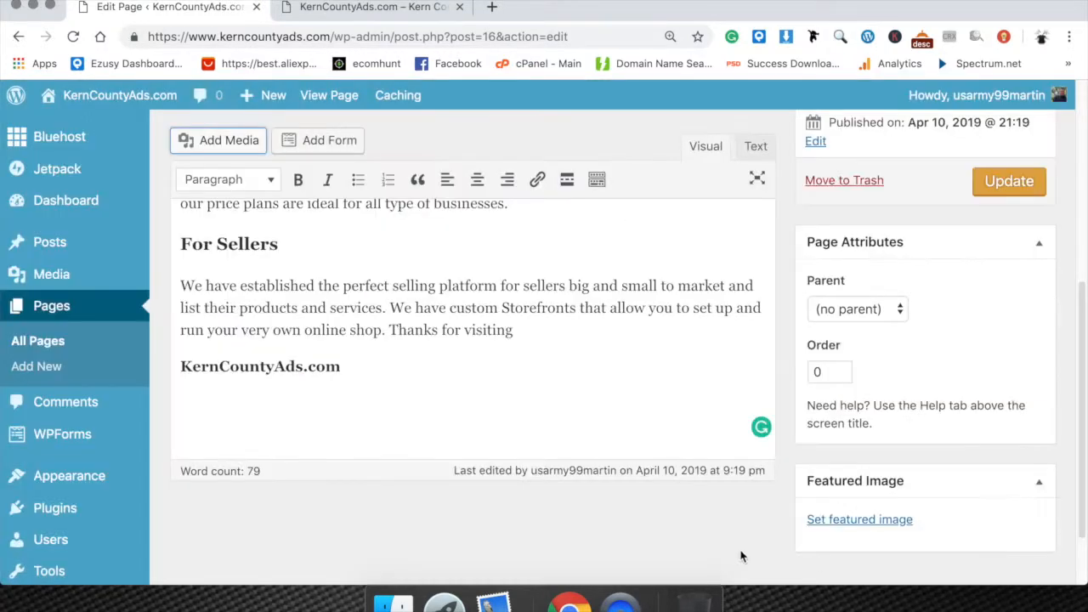
pyautogui.scroll(-1, 445, 432)
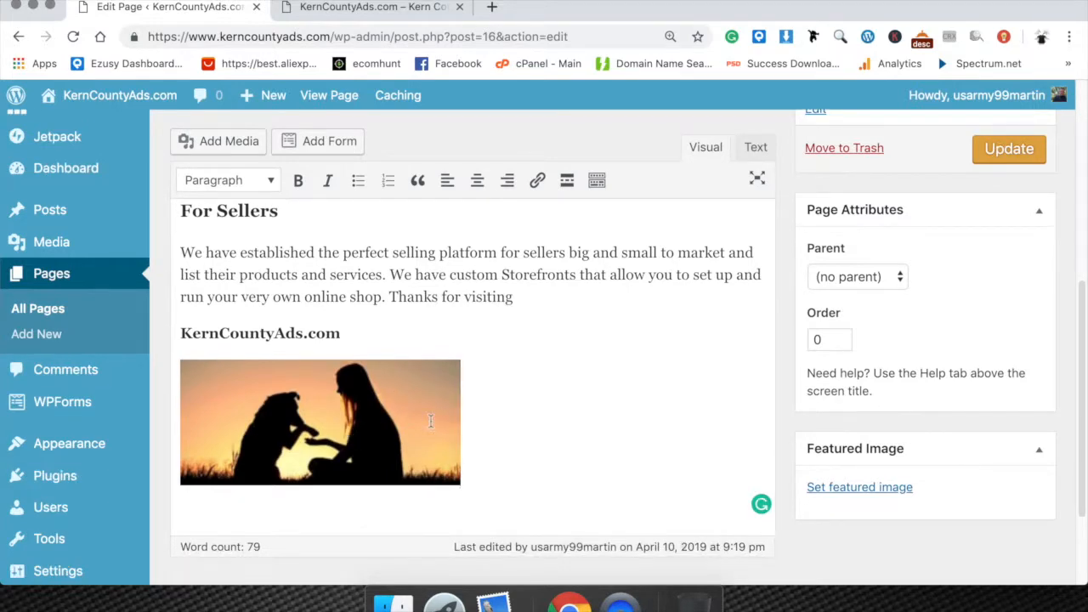
# Check the parent page choices, keep (no parent), and update the About Us page.
pyautogui.scroll(-4, 901, 340)
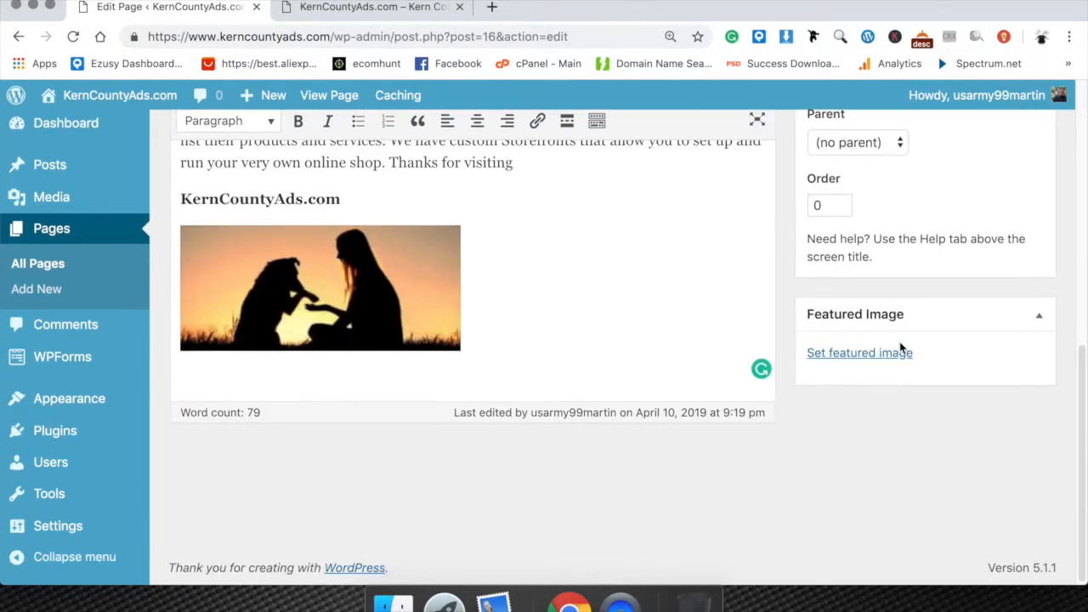
pyautogui.scroll(3, 901, 346)
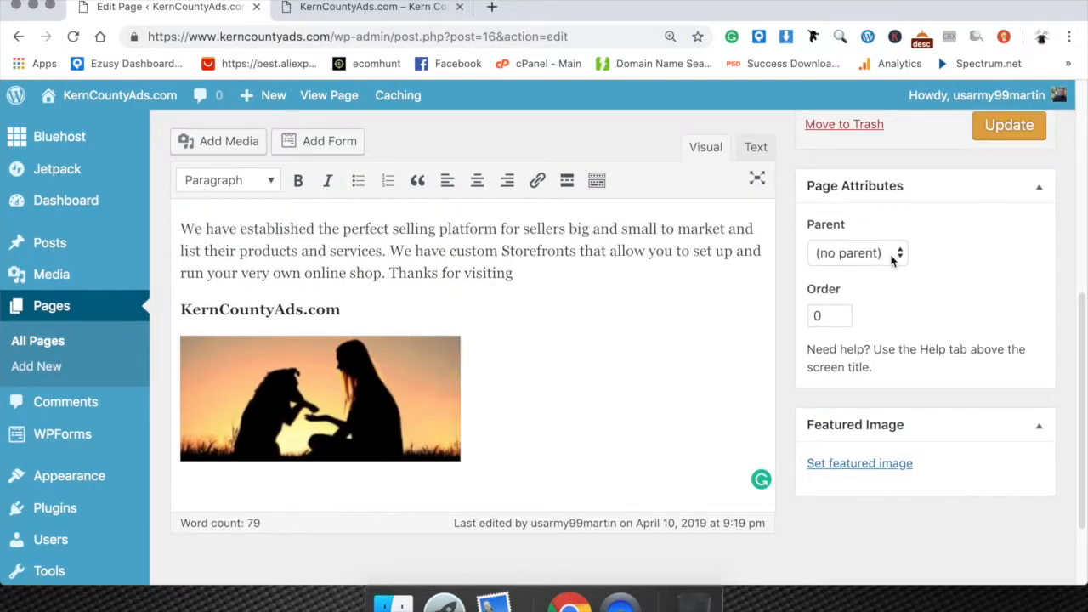
pyautogui.click(898, 255)
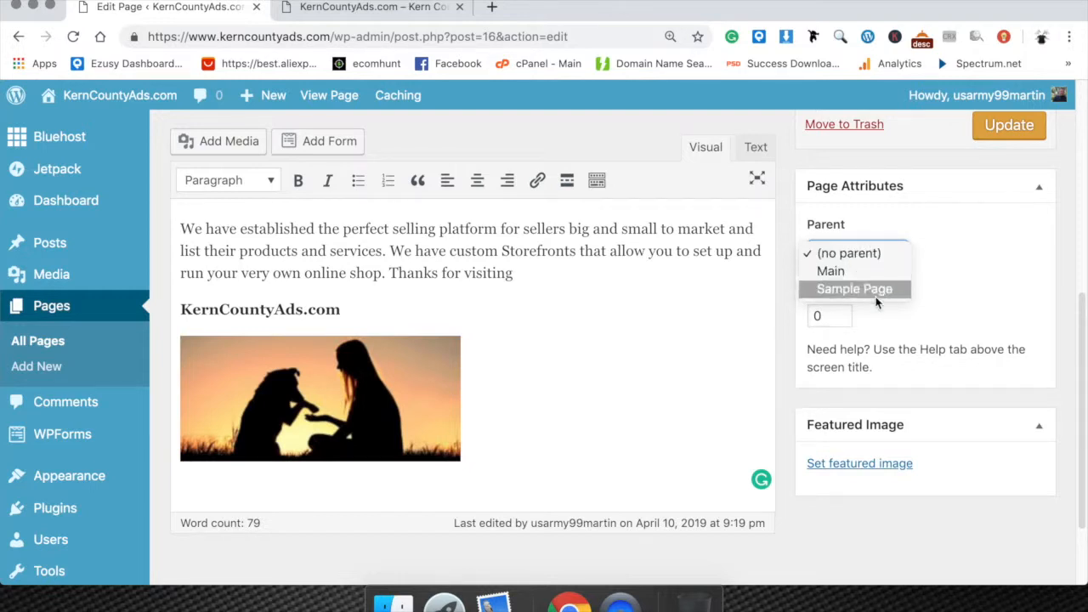
pyautogui.click(863, 251)
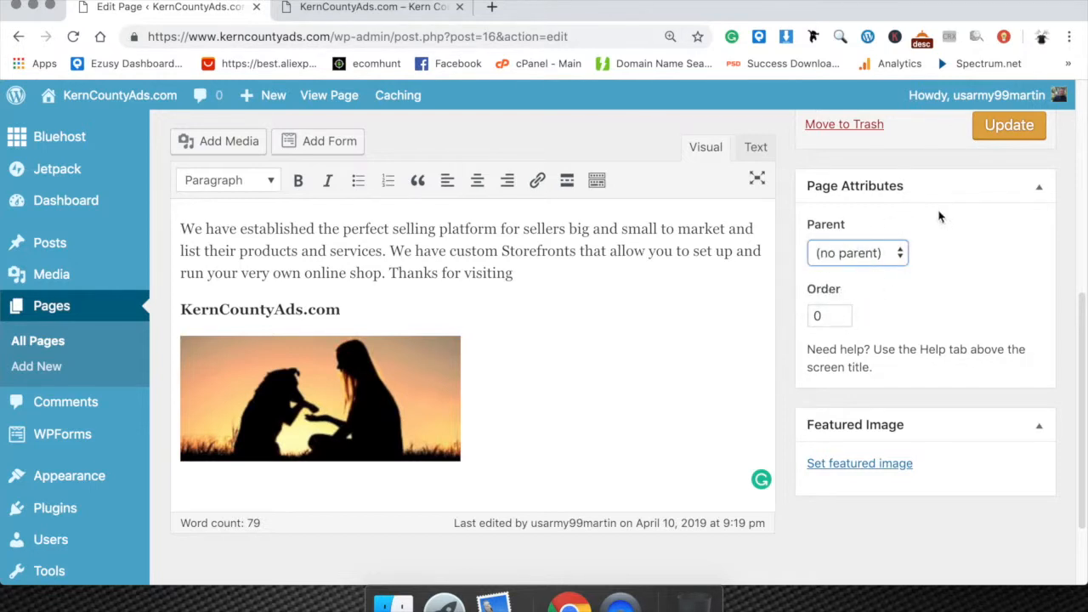
pyautogui.scroll(3, 940, 217)
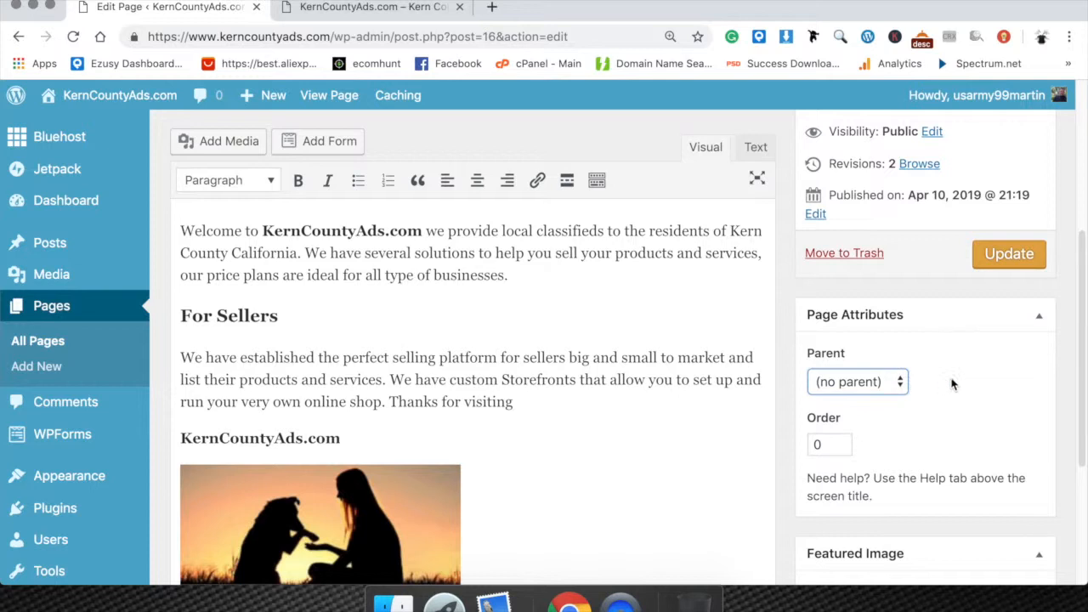
pyautogui.click(1006, 255)
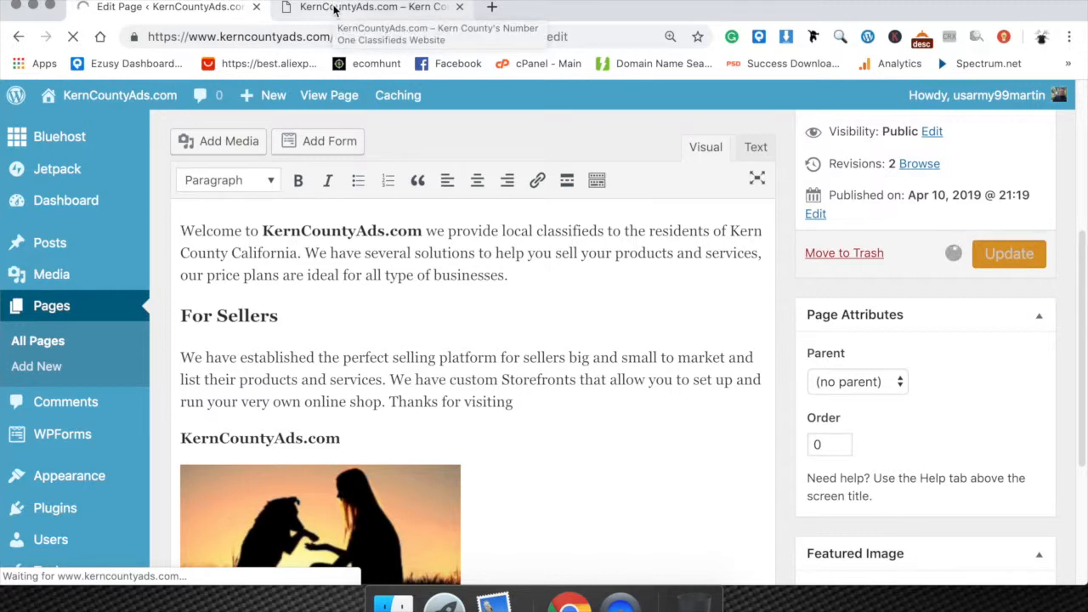
# Leave the updated About Us page and open the Menus editor.
pyautogui.scroll(-1, 92, 210)
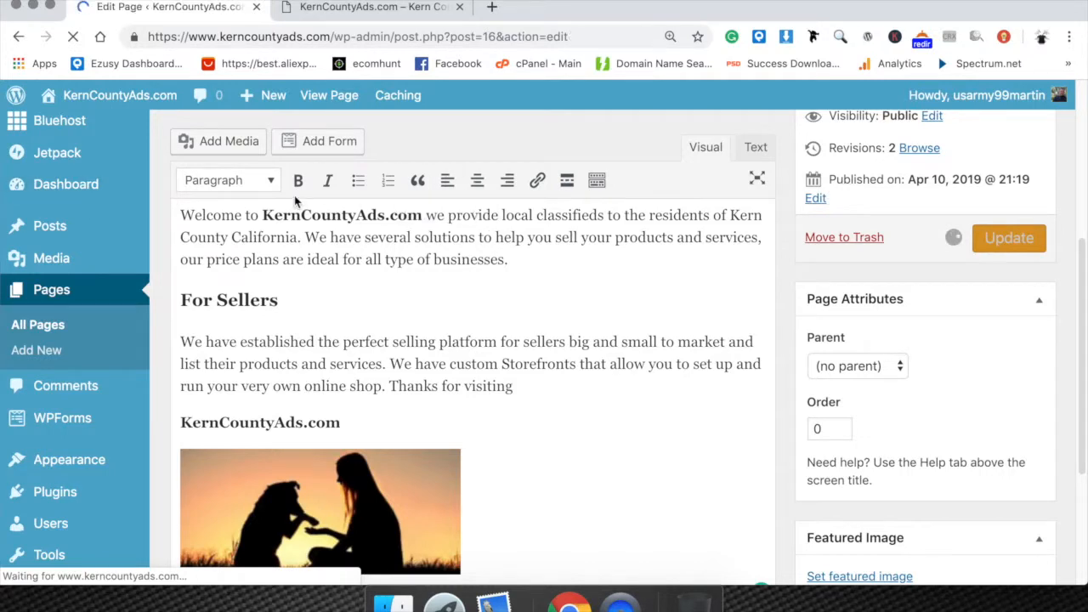
pyautogui.scroll(-3, 188, 281)
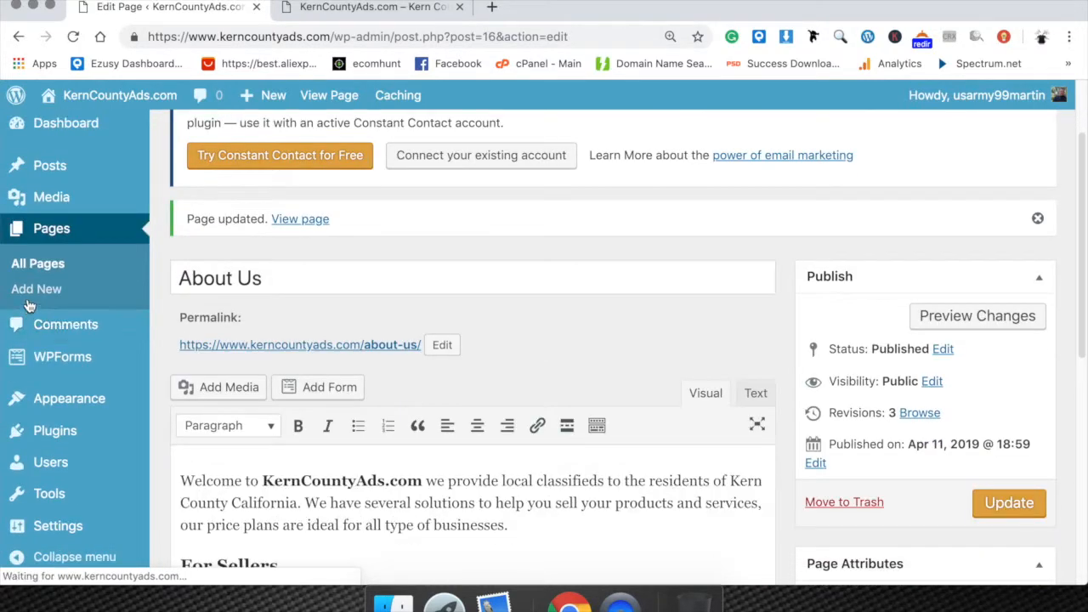
pyautogui.scroll(-1, 60, 391)
pyautogui.moveTo(100, 411)
pyautogui.click(181, 404)
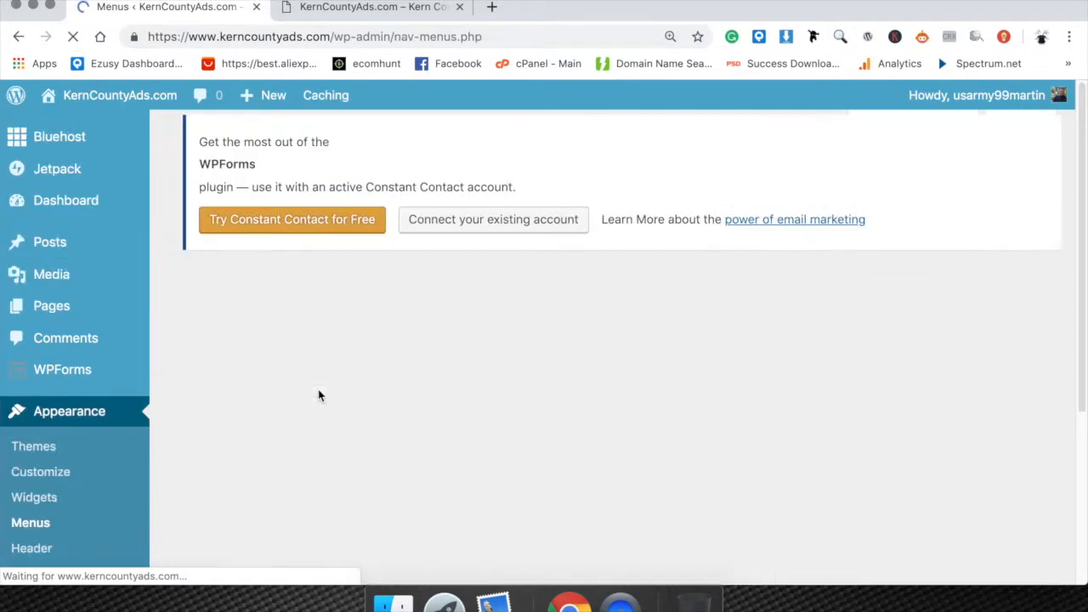
# Add the About Us page as an item in Menu 1.
pyautogui.scroll(-6, 360, 413)
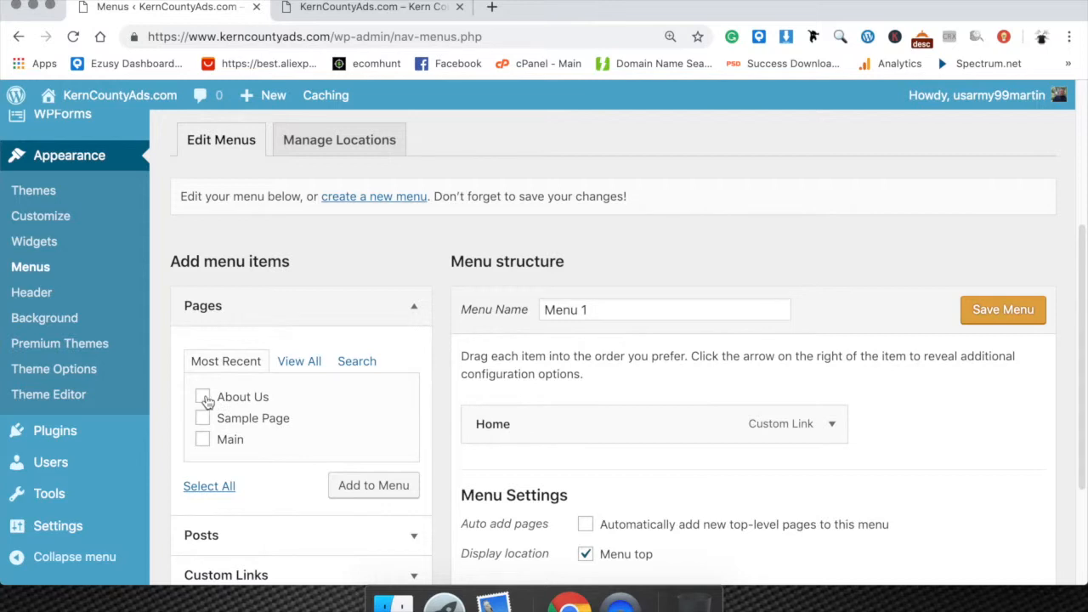
pyautogui.scroll(-4, 230, 430)
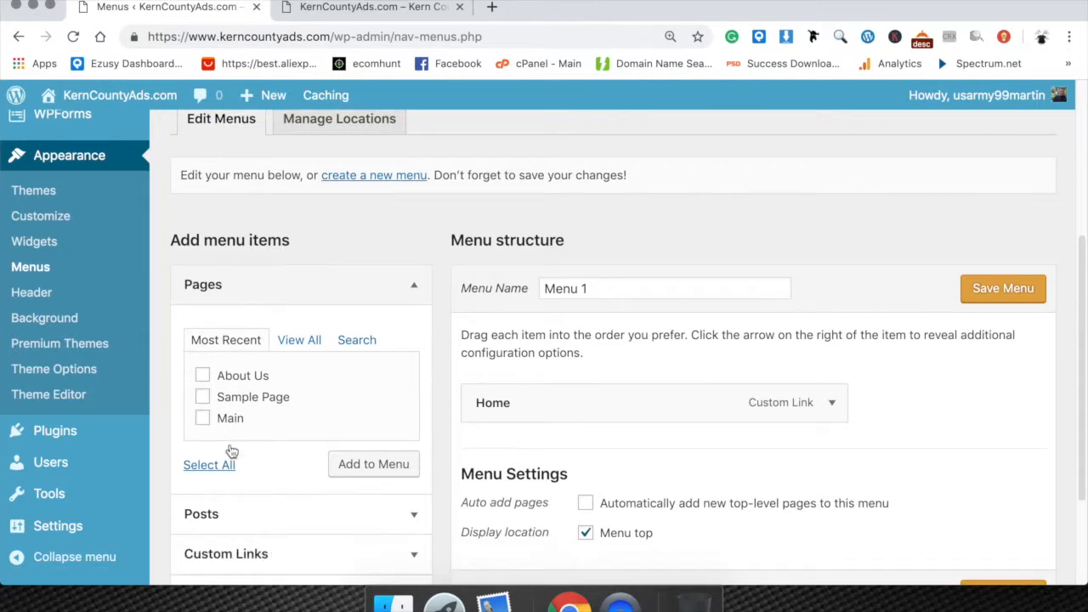
pyautogui.click(242, 374)
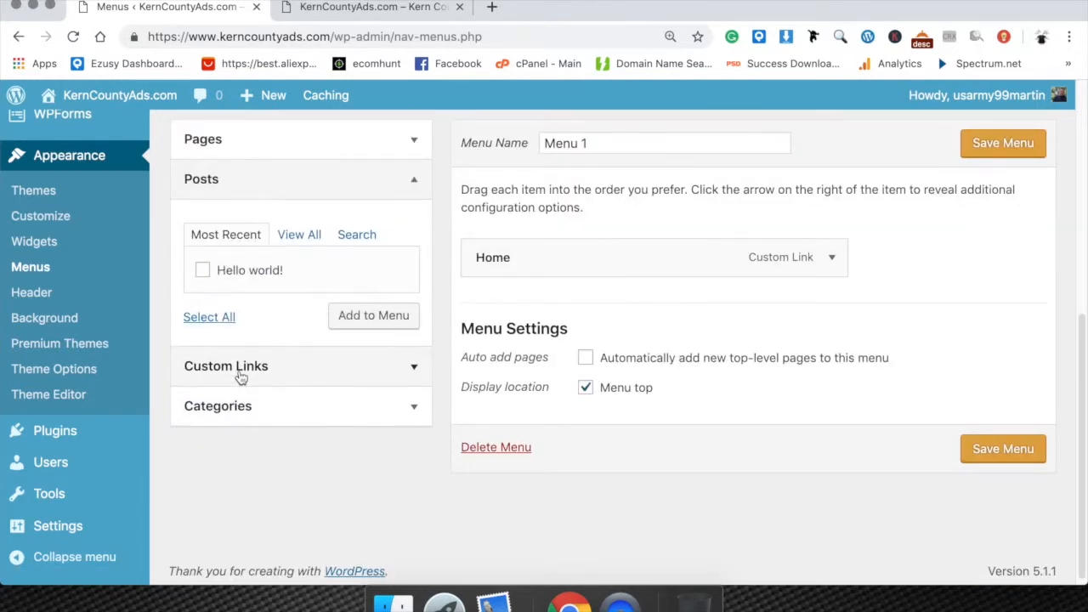
pyautogui.click(238, 185)
pyautogui.click(251, 146)
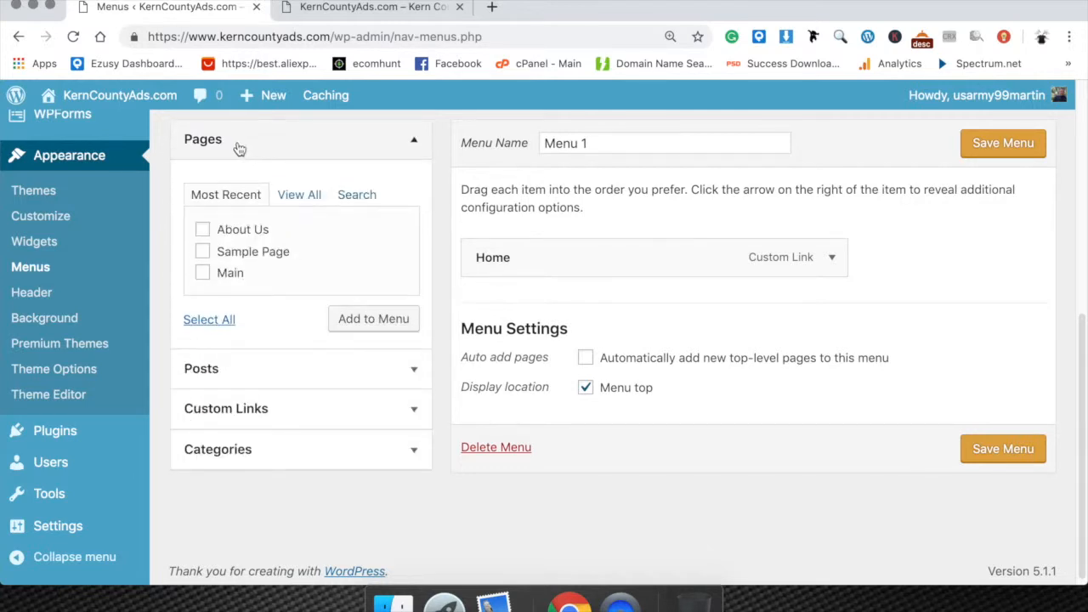
pyautogui.click(204, 231)
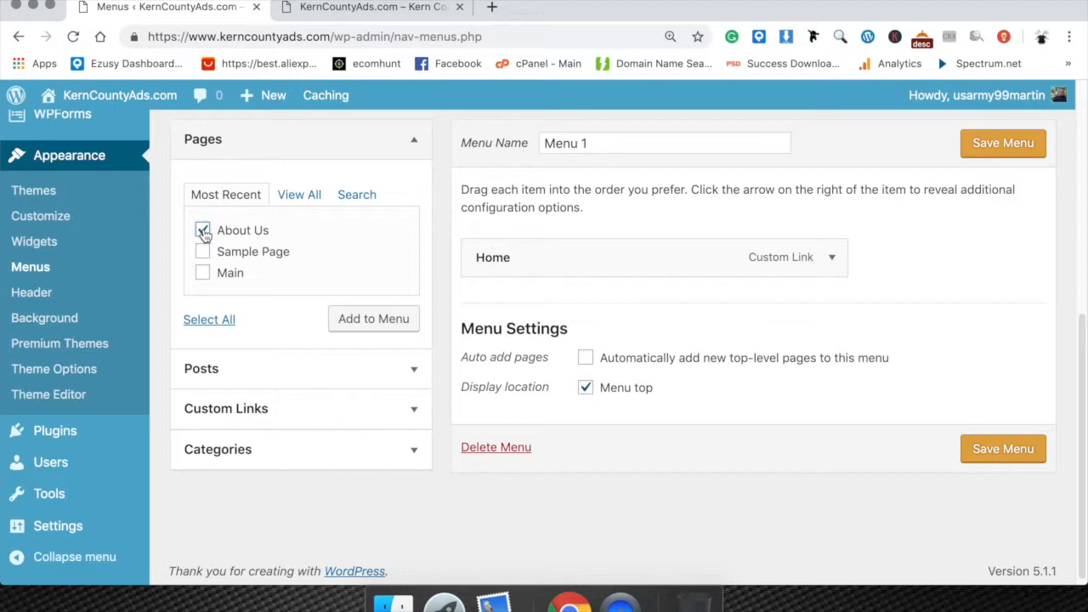
pyautogui.click(369, 318)
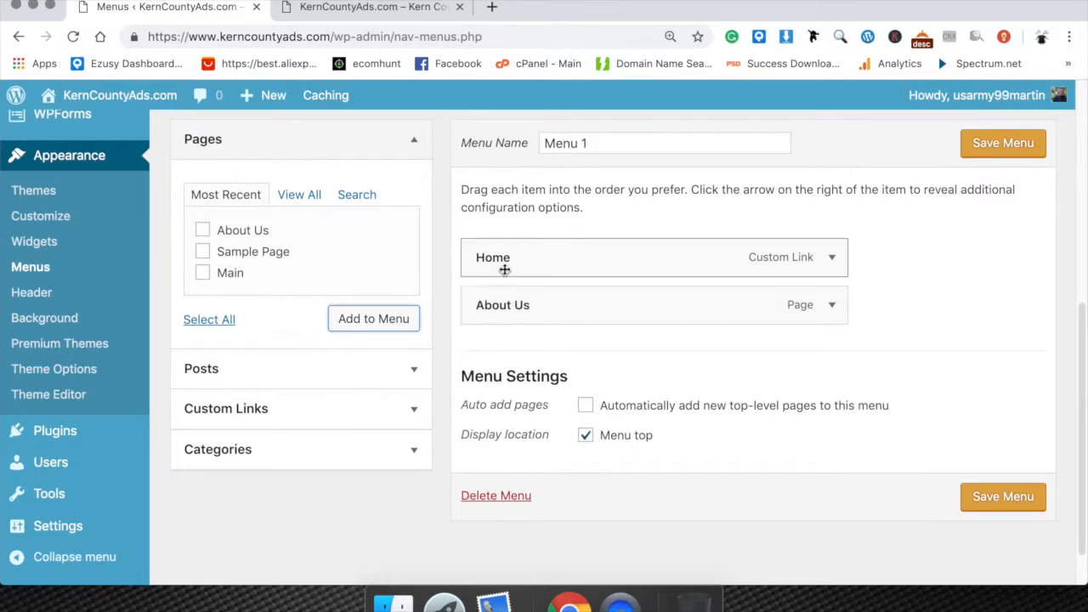
# Move About Us above Home in the menu structure, and restore Home to the first place.
pyautogui.moveTo(504, 309); pyautogui.dragTo(510, 259)
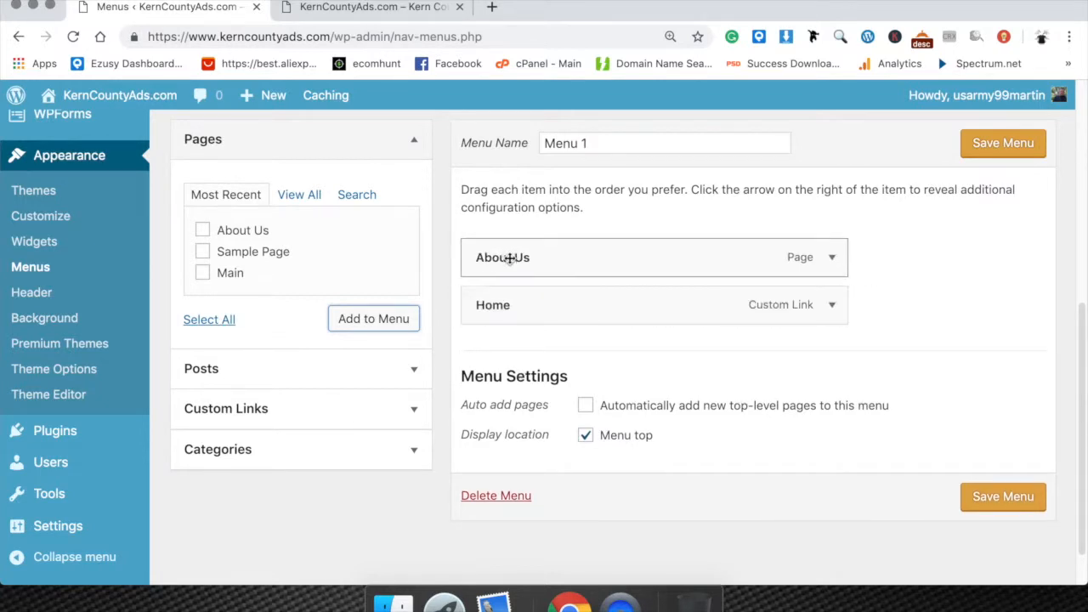
pyautogui.moveTo(510, 308); pyautogui.dragTo(510, 246)
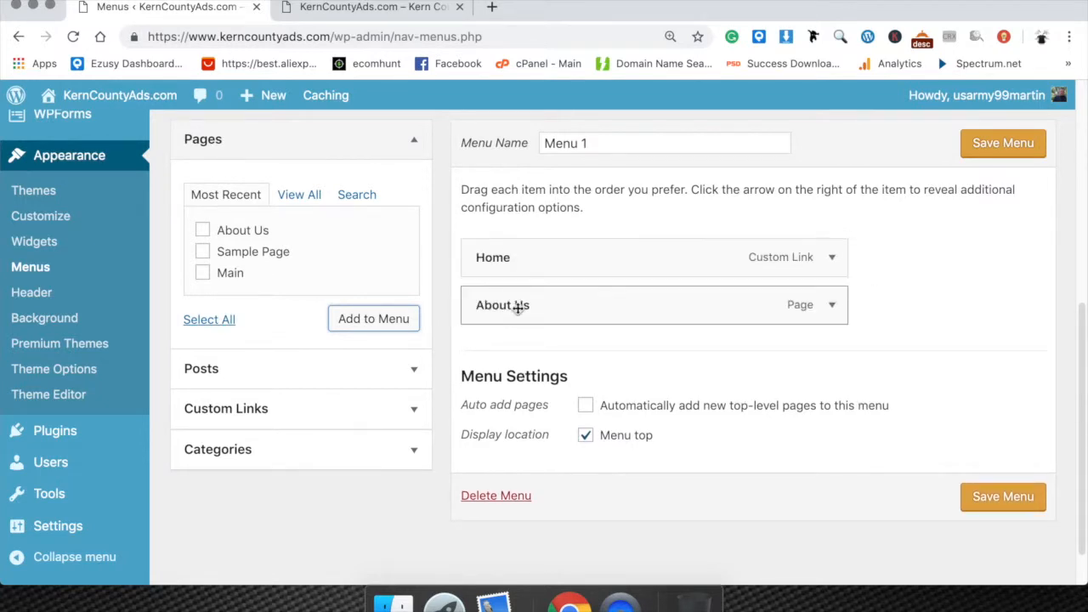
# Nest About Us as a sub item under Home in the menu structure.
pyautogui.moveTo(529, 303); pyautogui.dragTo(553, 303)
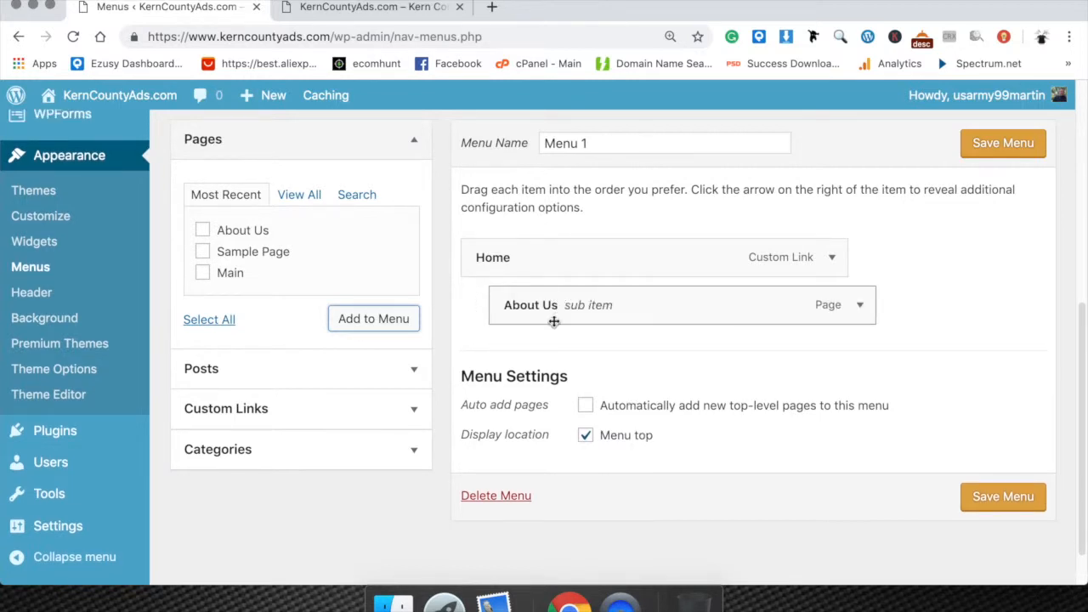
pyautogui.moveTo(553, 312); pyautogui.dragTo(515, 296)
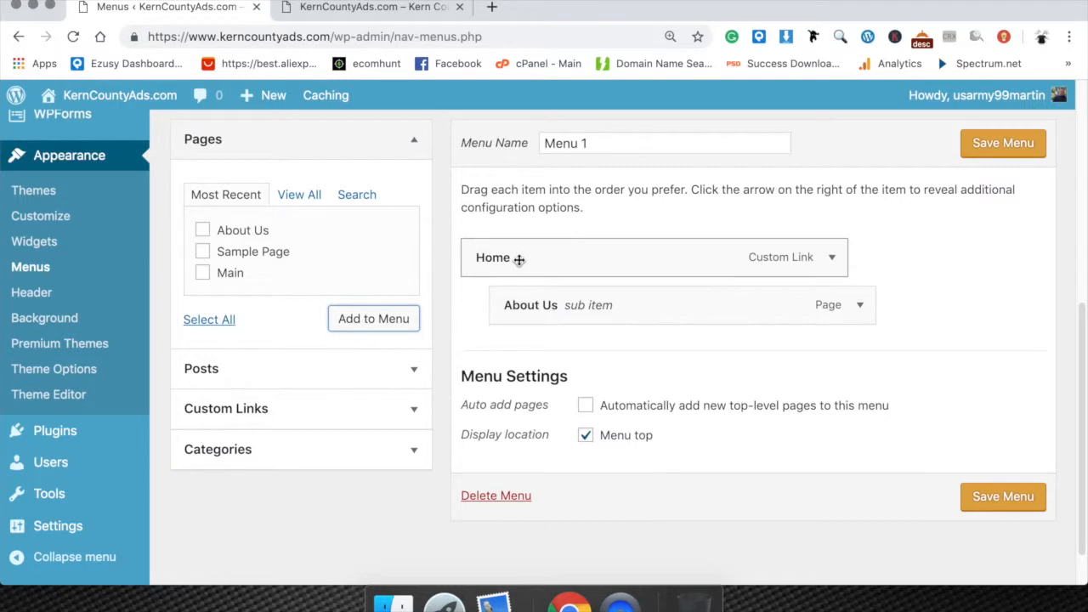
# Move About Us out from under Home to the top level of the menu and save Menu 1.
pyautogui.moveTo(537, 304); pyautogui.dragTo(487, 303)
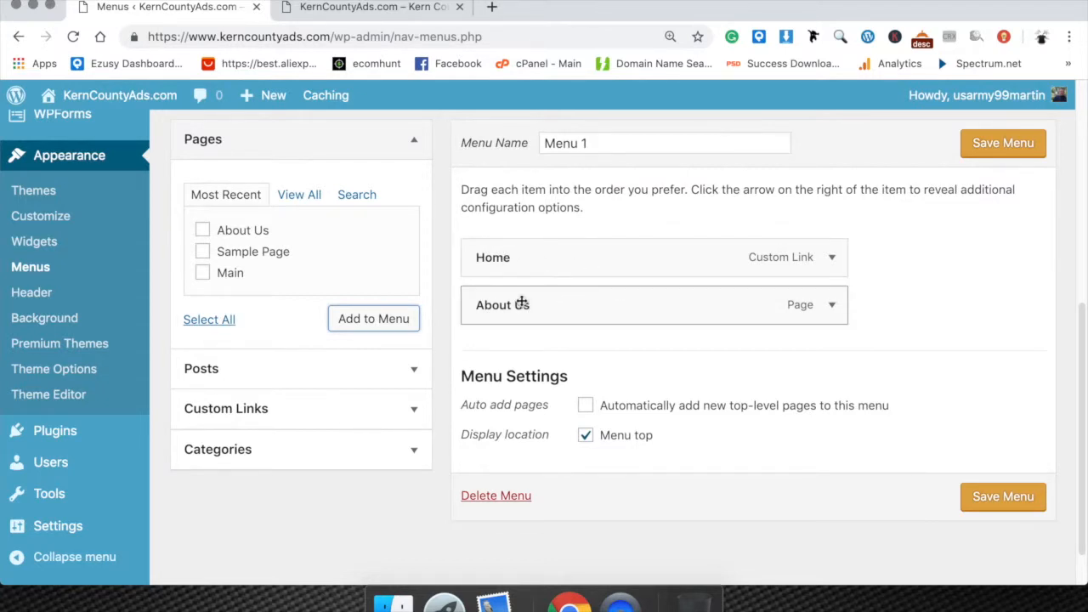
pyautogui.click(1009, 143)
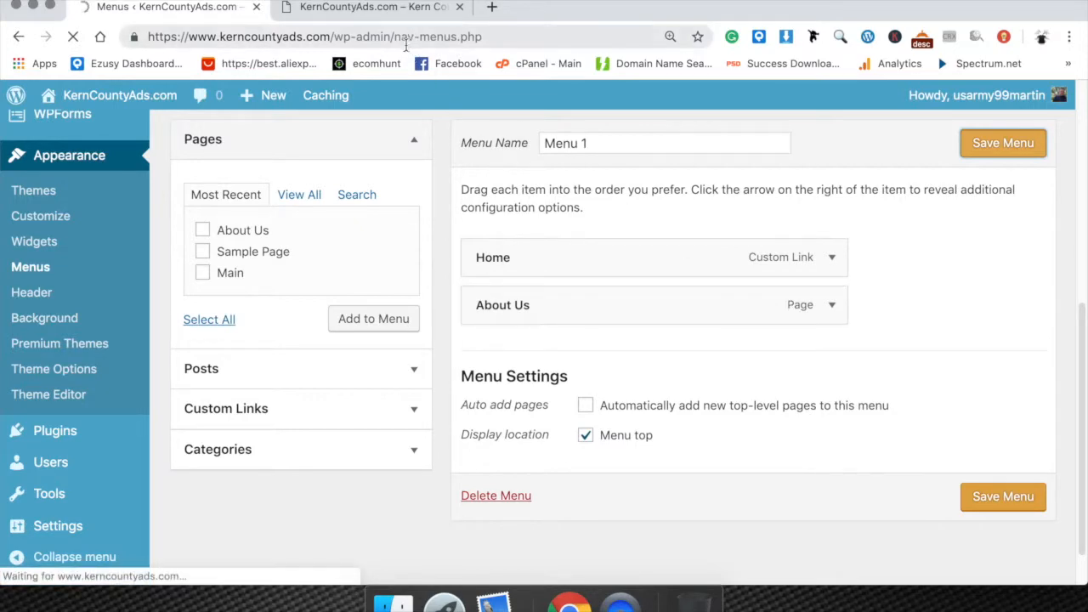
# Reload the live KernCountyAds.com home page and examine its updated navigation menu.
pyautogui.click(396, 6)
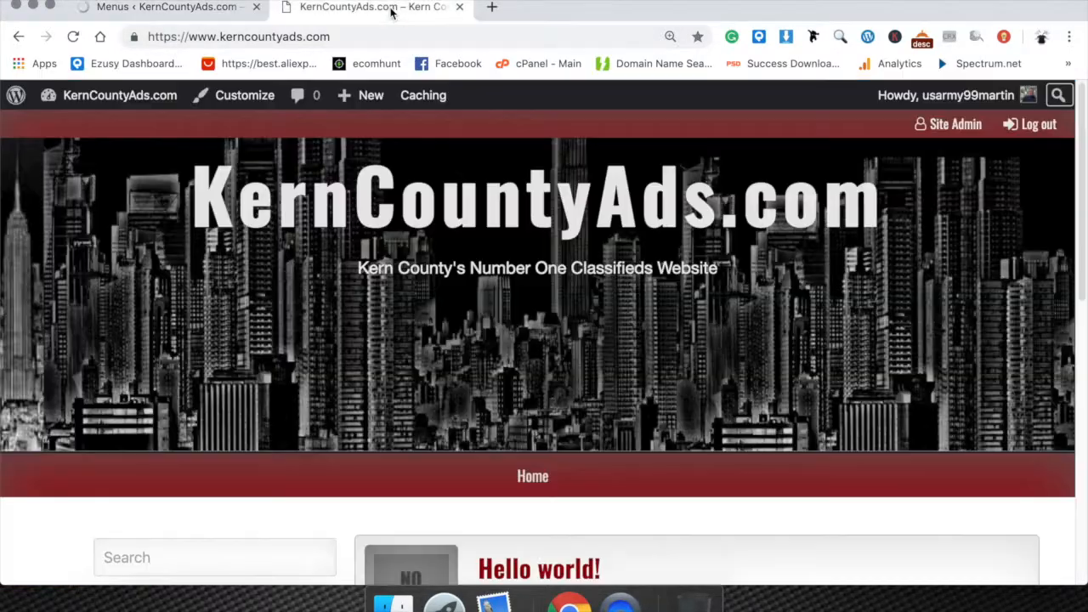
pyautogui.rightClick(461, 341)
pyautogui.click(493, 381)
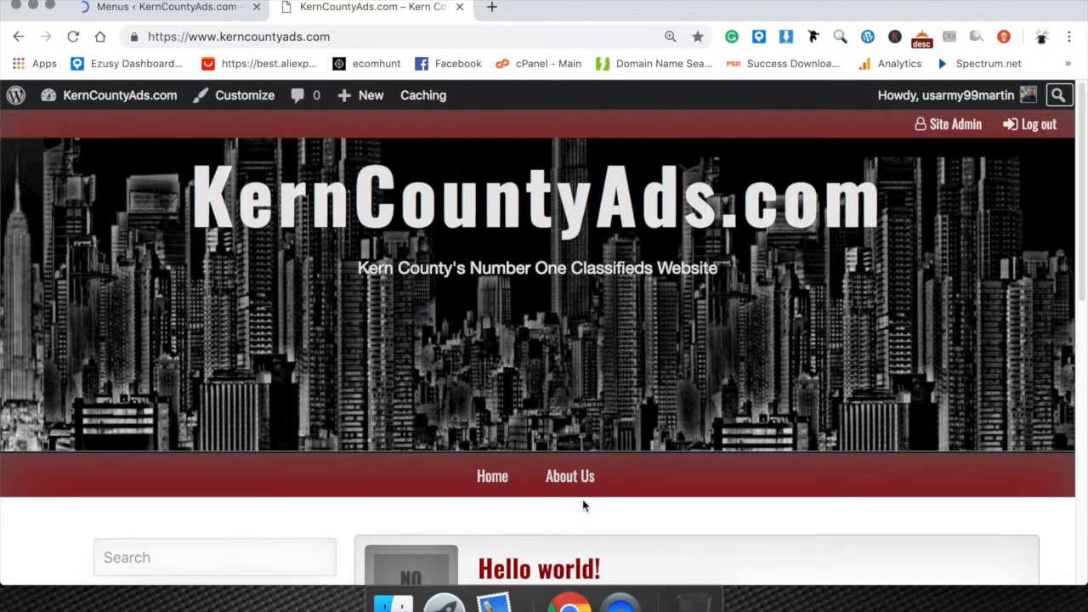
pyautogui.scroll(-5, 575, 496)
pyautogui.scroll(-5, 575, 498)
pyautogui.scroll(3, 576, 498)
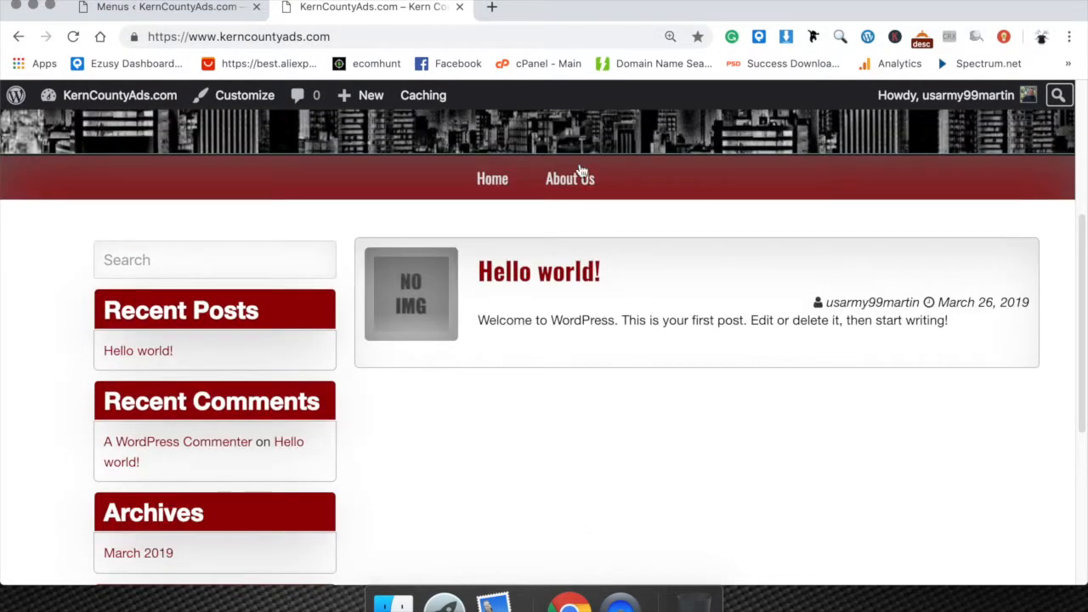
# Open About Us from the live site's navigation menu and review the page's text and image.
pyautogui.click(572, 181)
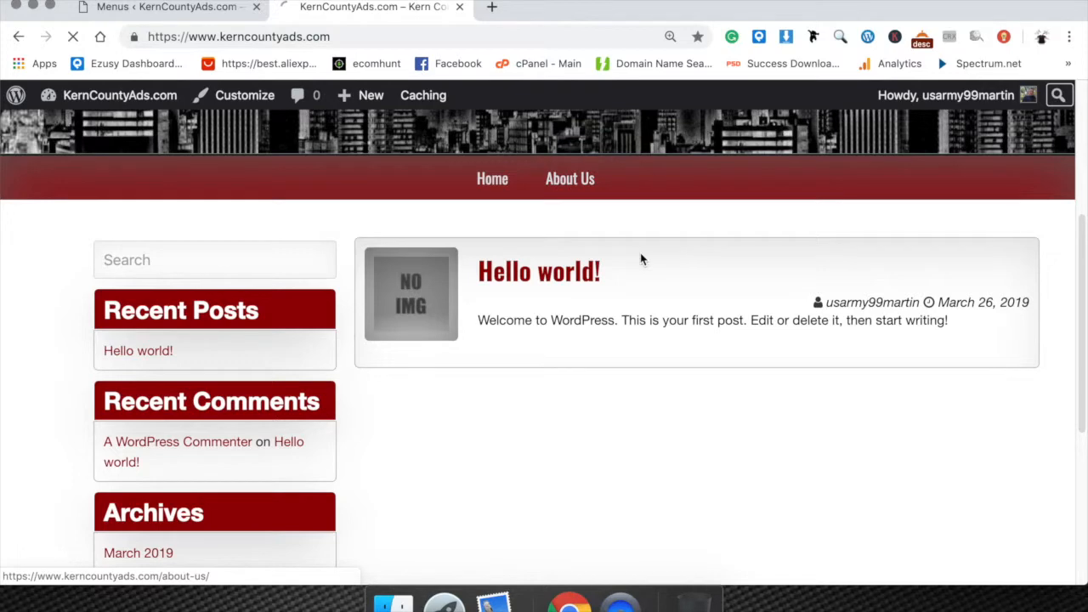
pyautogui.scroll(-10, 555, 400)
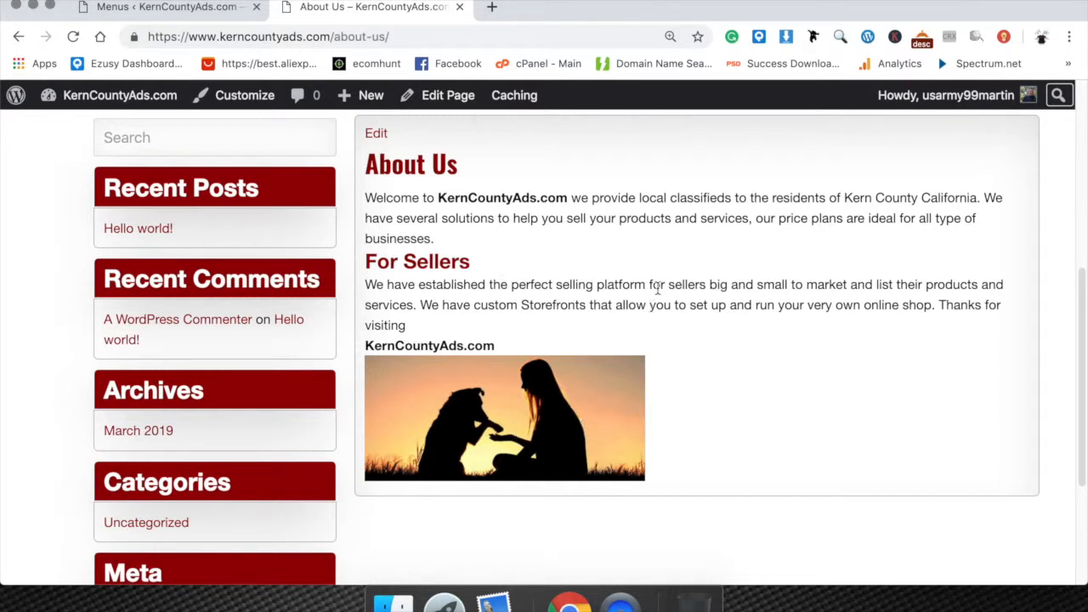
pyautogui.scroll(1, 697, 378)
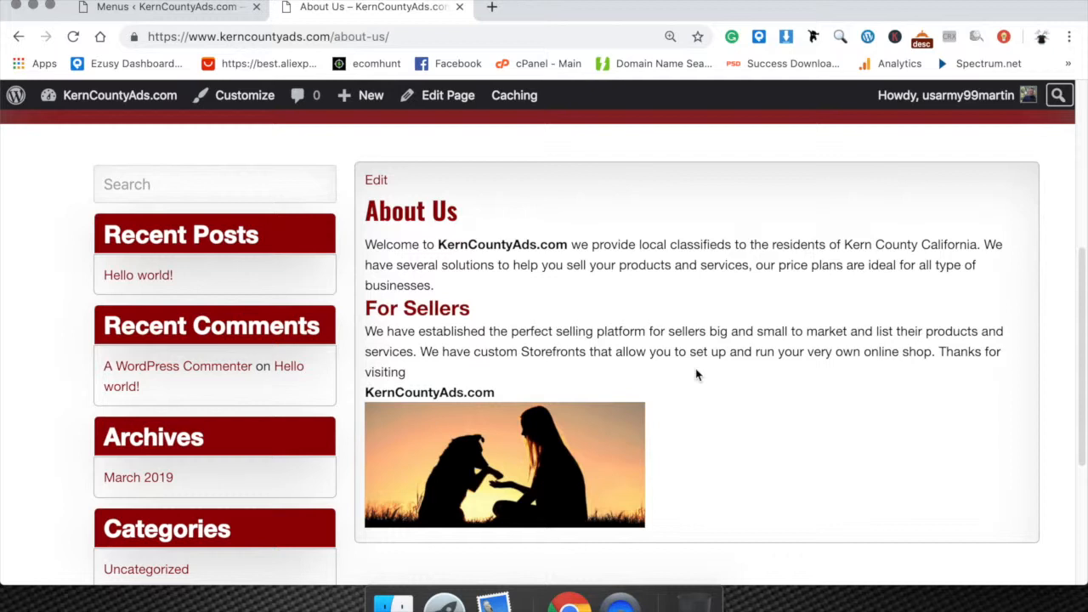
pyautogui.scroll(1, 695, 375)
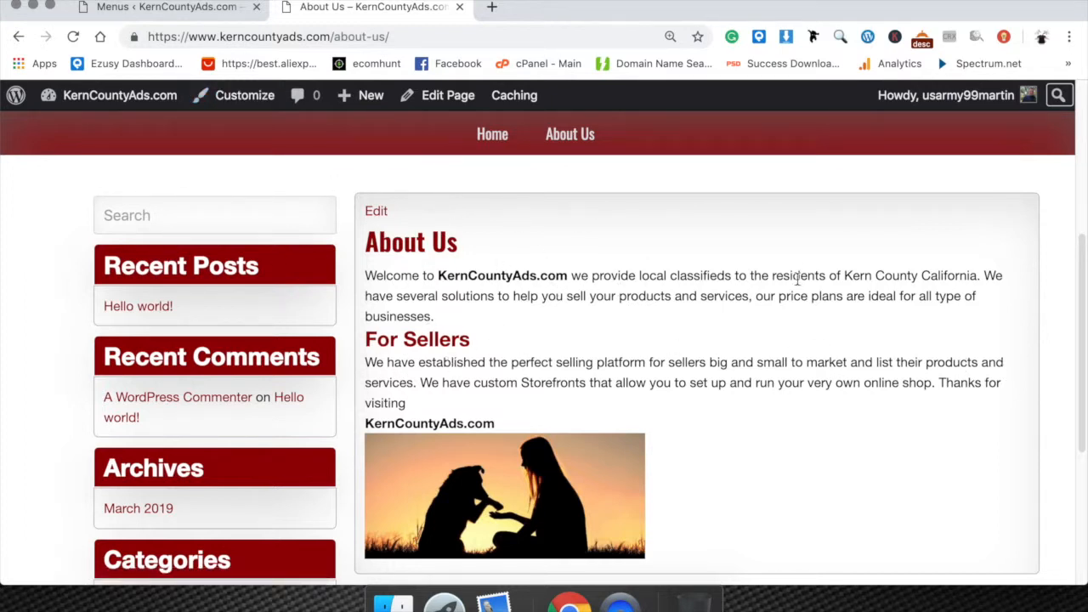
pyautogui.scroll(1, 408, 173)
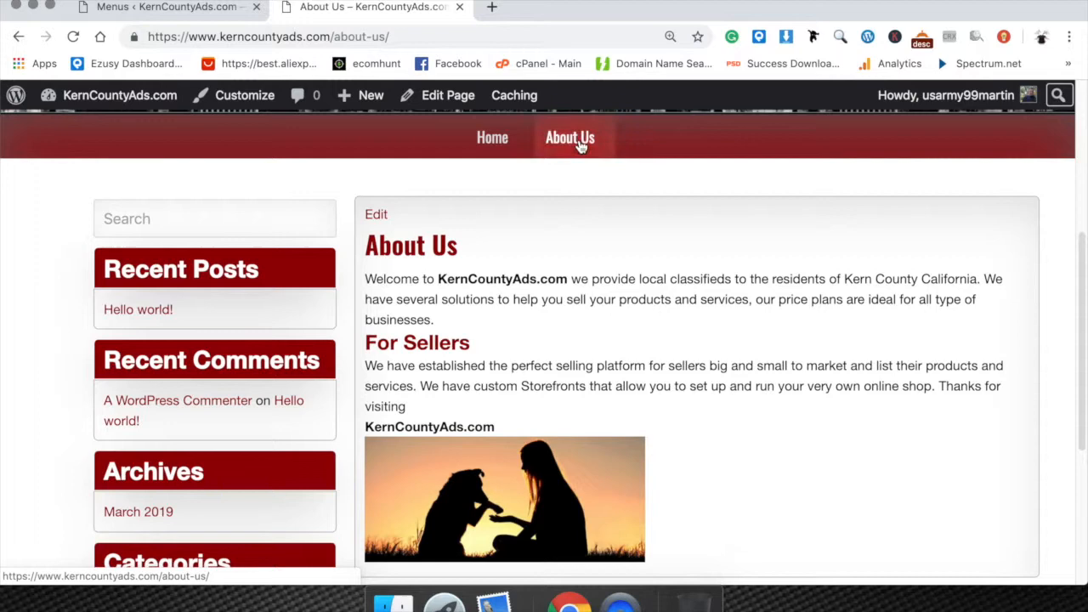
# Return to the WordPress admin and start a new page titled "Contact Us".
pyautogui.click(192, 9)
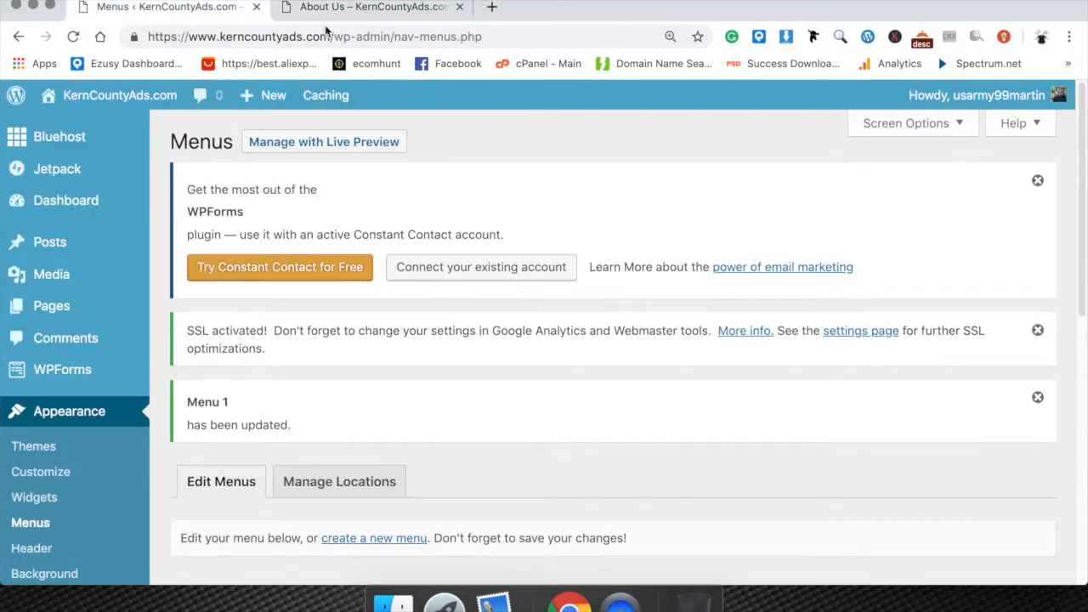
pyautogui.click(357, 8)
pyautogui.click(219, 8)
pyautogui.click(304, 9)
pyautogui.click(211, 8)
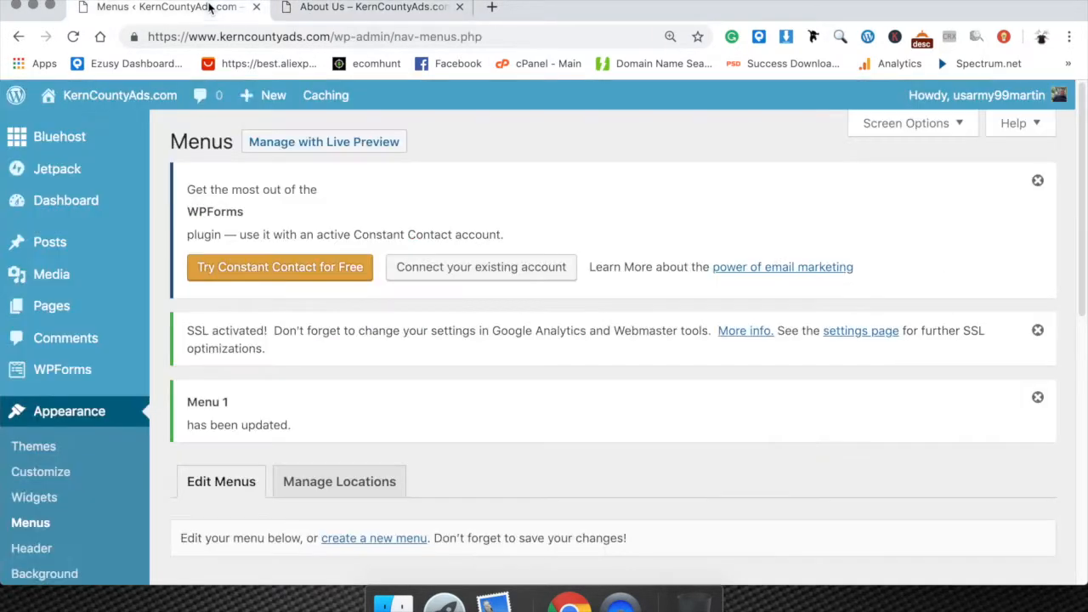
pyautogui.click(75, 306)
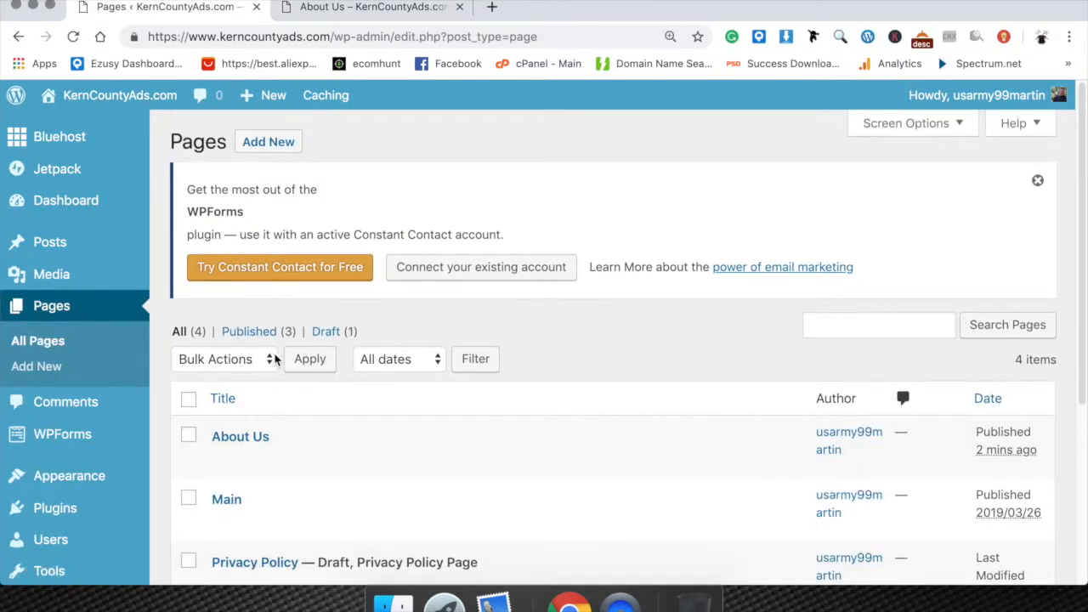
pyautogui.click(257, 147)
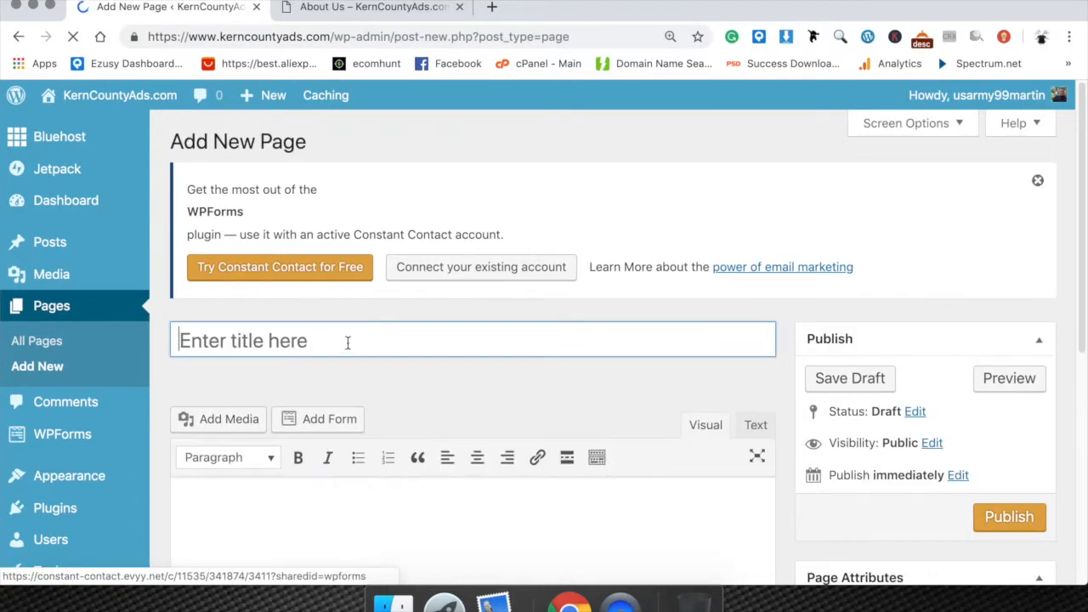
pyautogui.write('Contact Us')
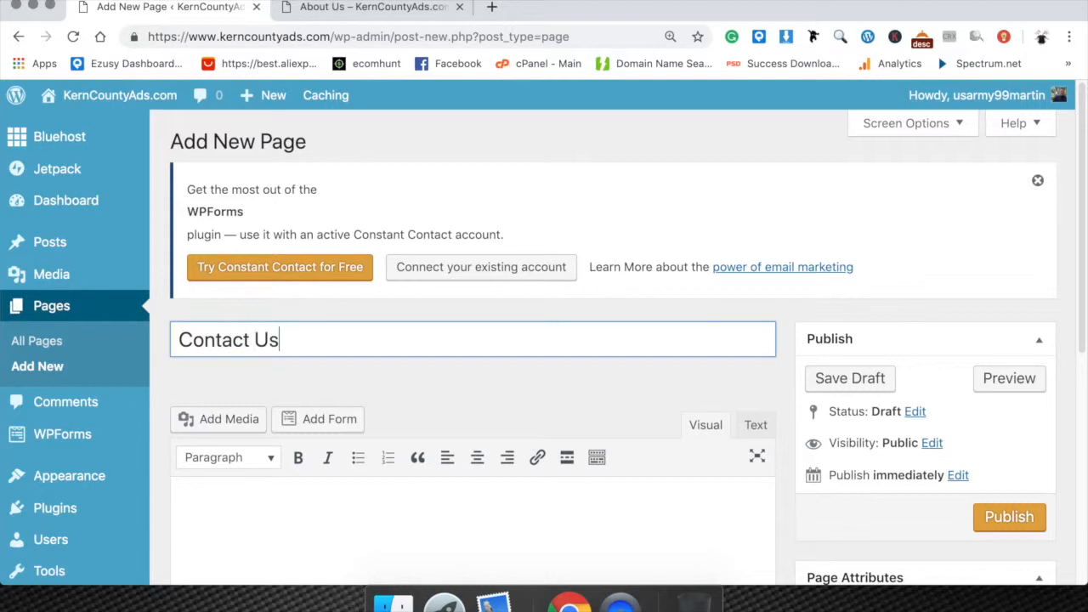
# Open the Contact Us page's permalink slug for editing and accept it as contact-us.
pyautogui.scroll(-3, 366, 374)
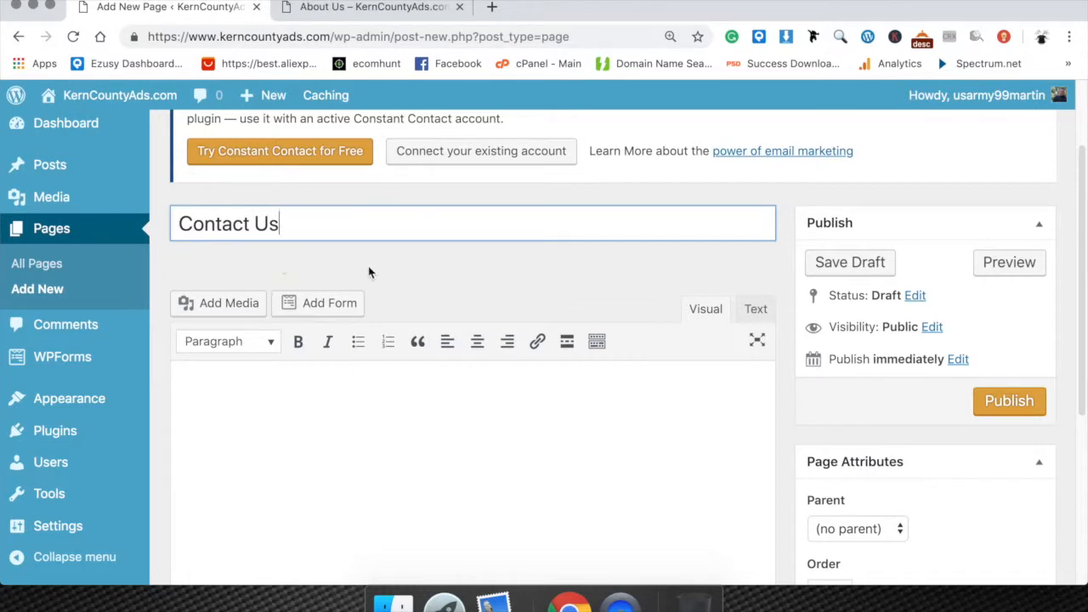
pyautogui.click(436, 417)
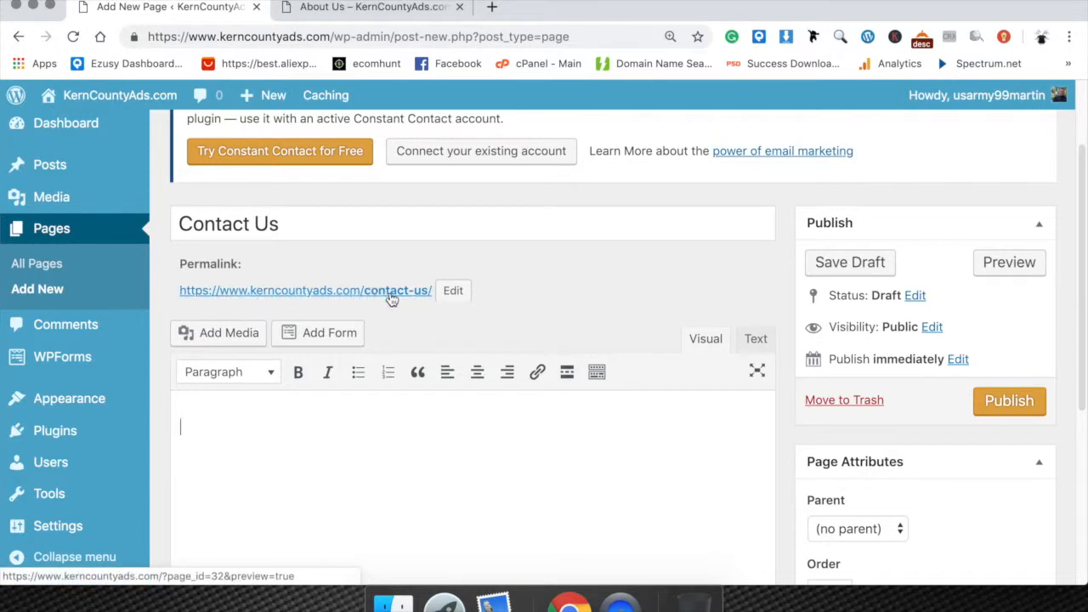
pyautogui.click(281, 227)
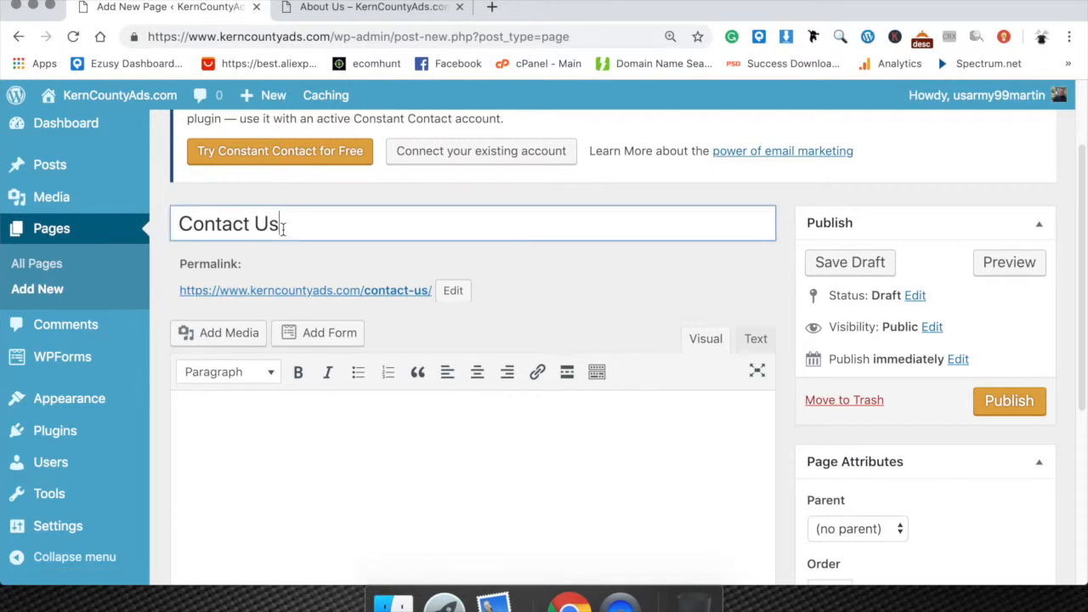
pyautogui.click(453, 290)
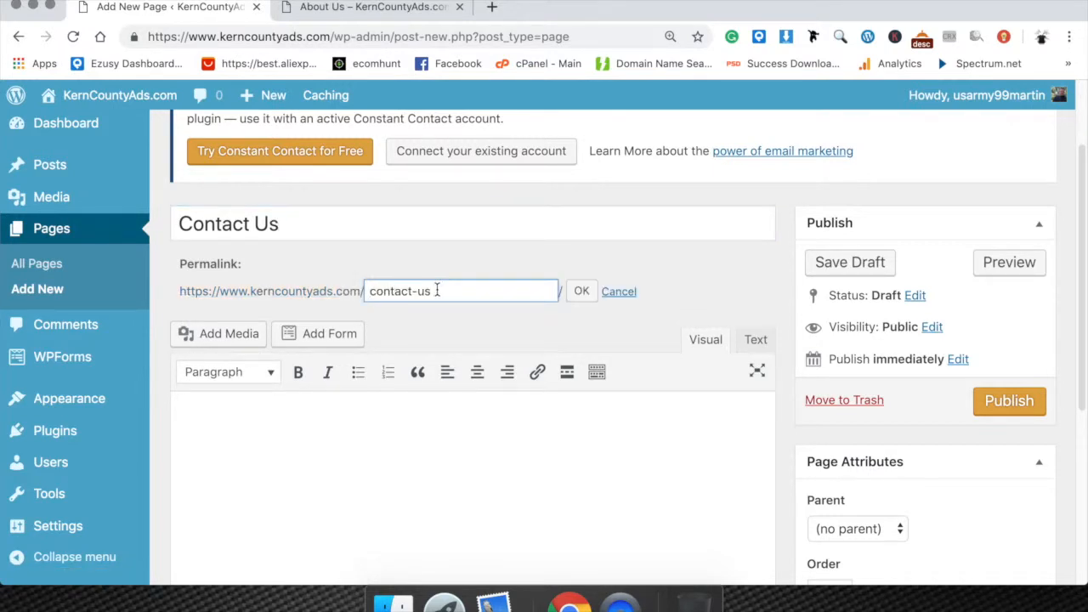
pyautogui.click(581, 290)
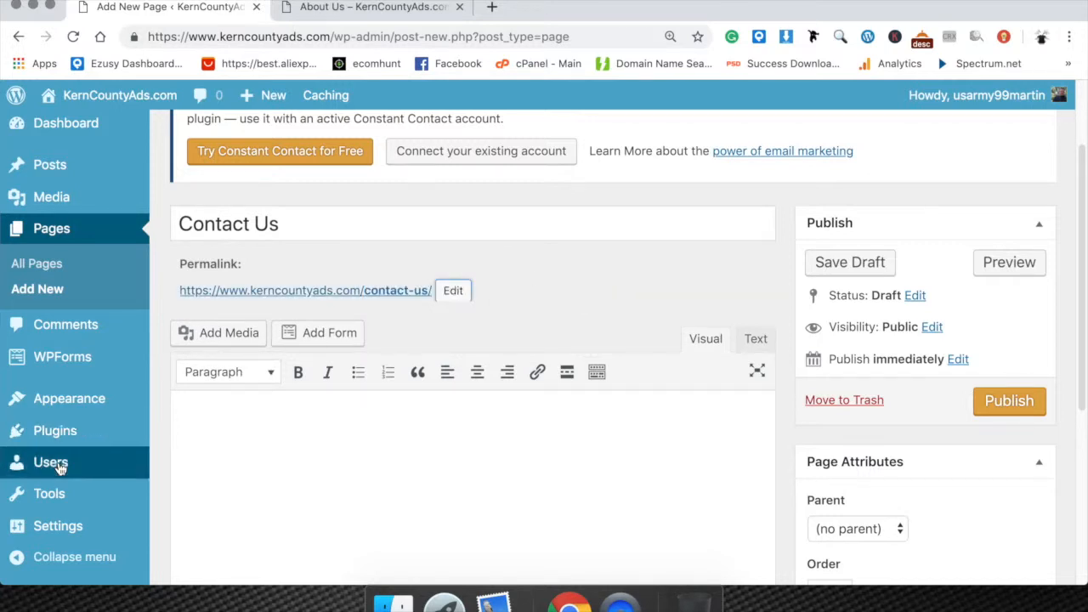
pyautogui.moveTo(78, 534)
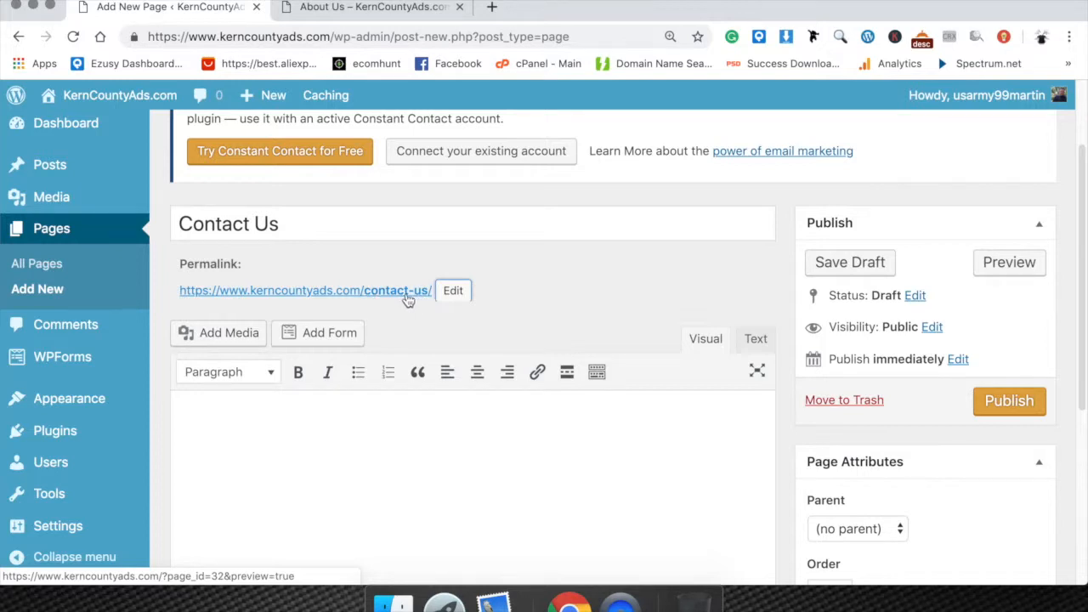
pyautogui.click(323, 219)
pyautogui.click(408, 426)
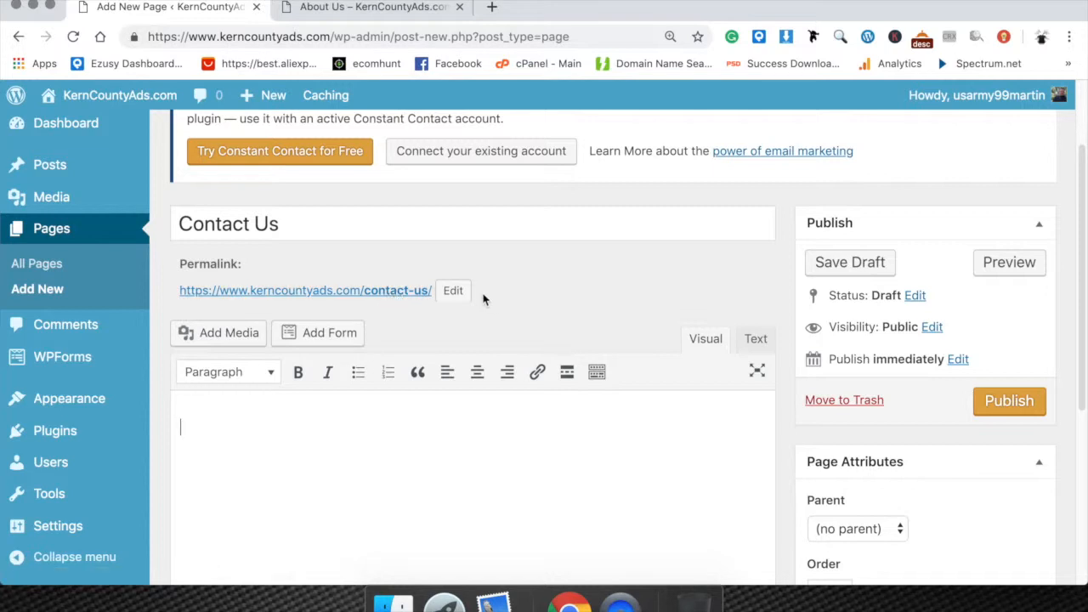
pyautogui.click(453, 291)
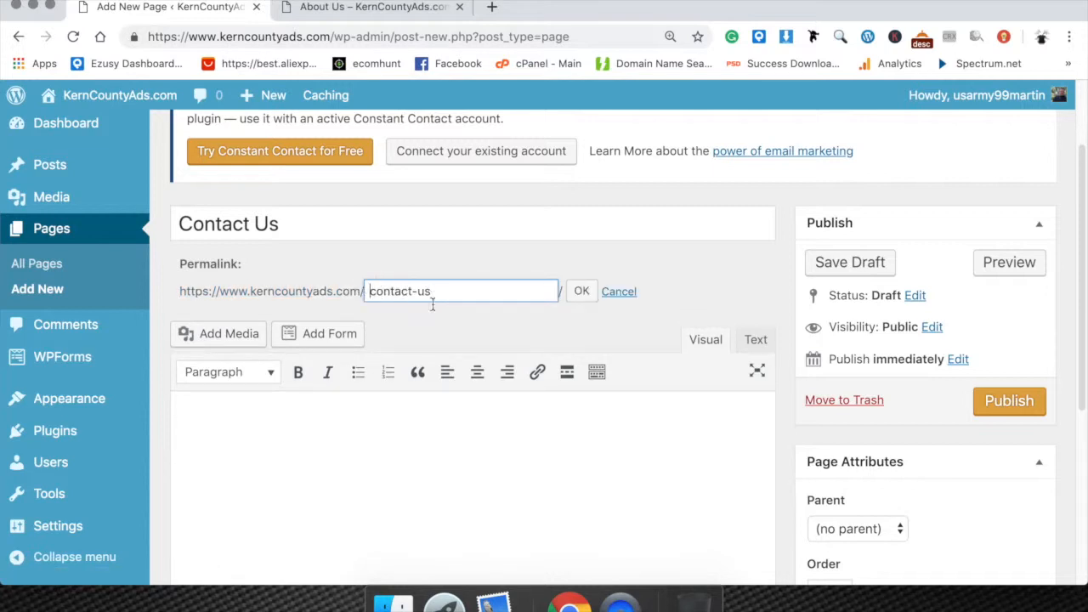
pyautogui.click(581, 291)
# Write the page body with "You can email us at" plus the support email, and "Call us at" plus the phone number.
pyautogui.click(371, 416)
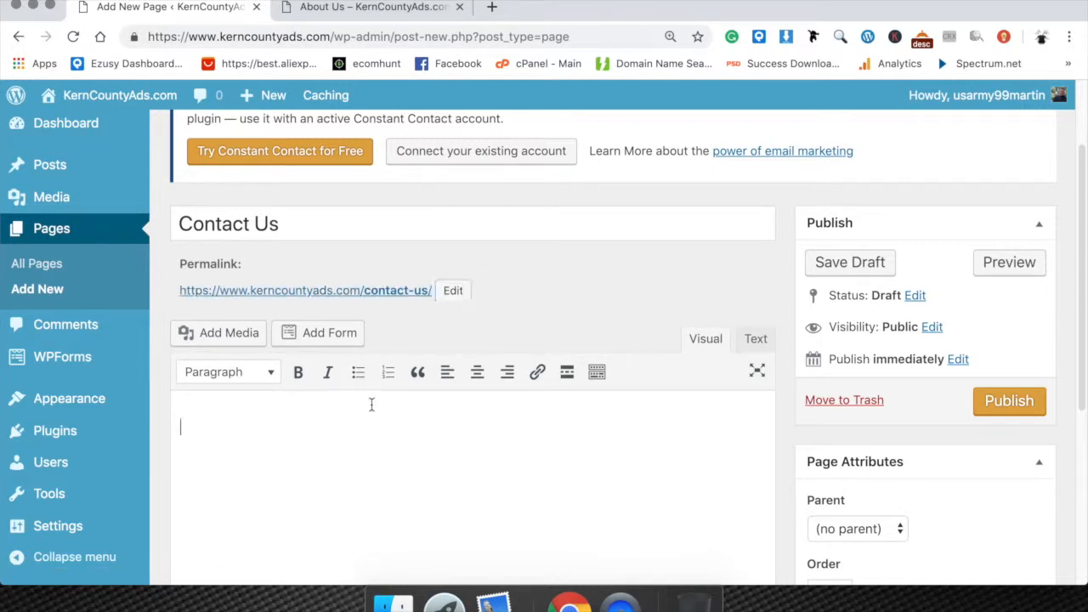
pyautogui.scroll(-1, 367, 415)
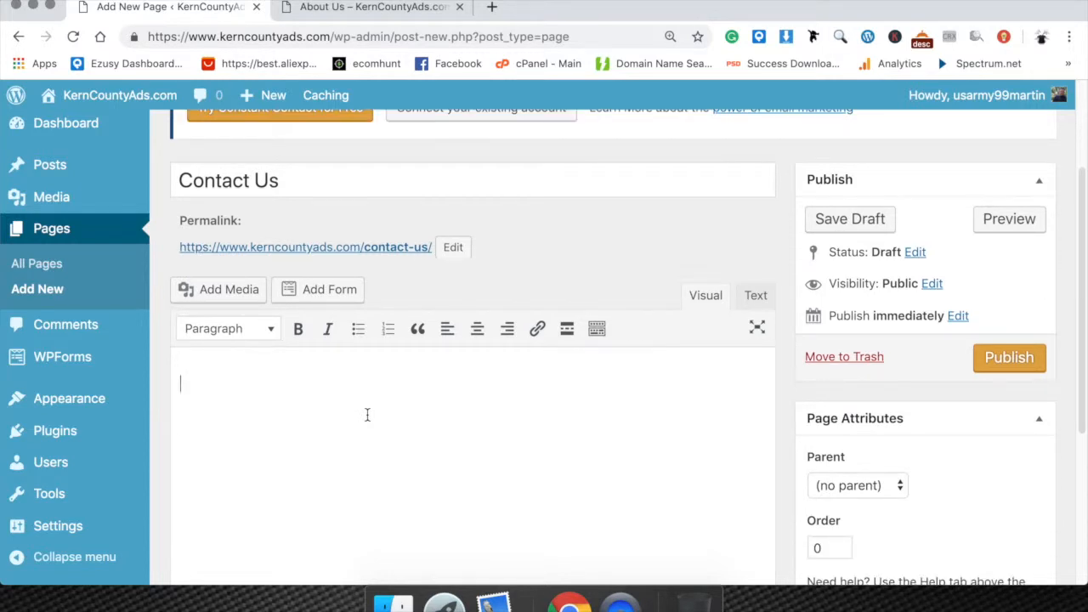
pyautogui.write('You can email us at')
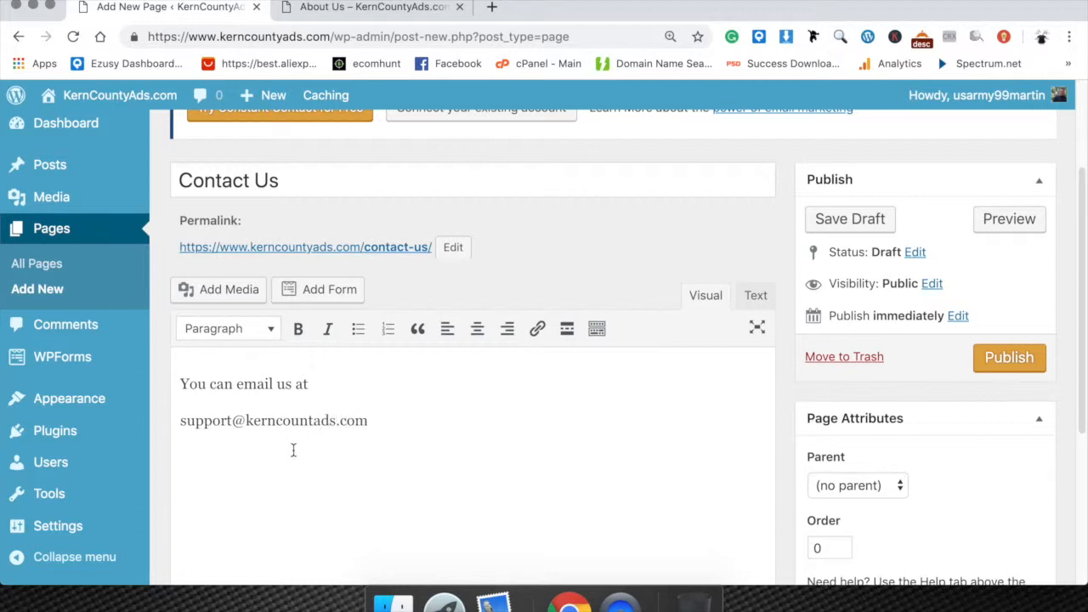
pyautogui.write('y')
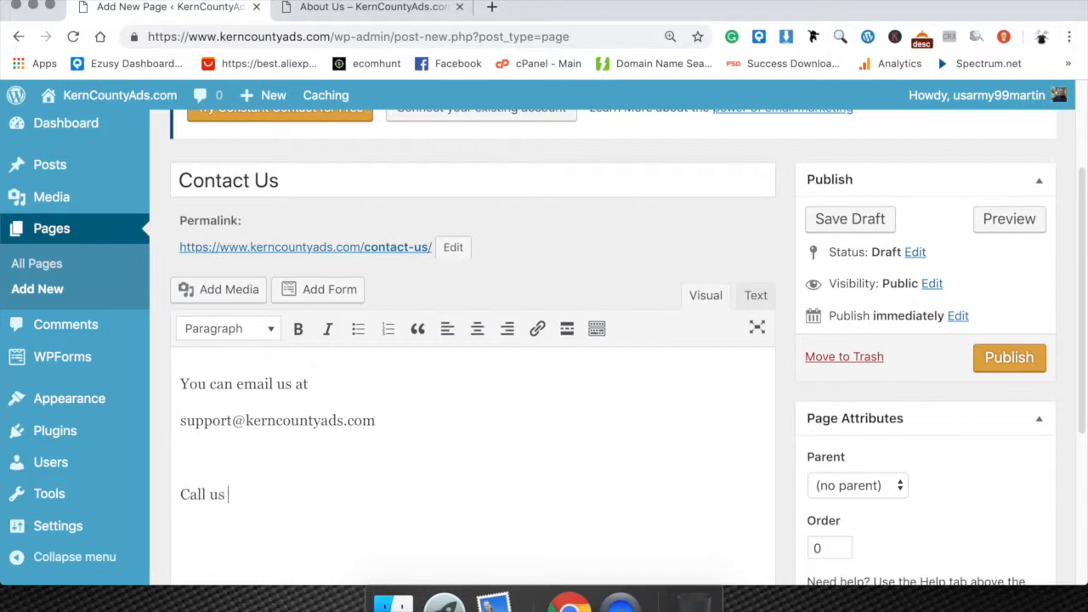
pyautogui.press('Return')
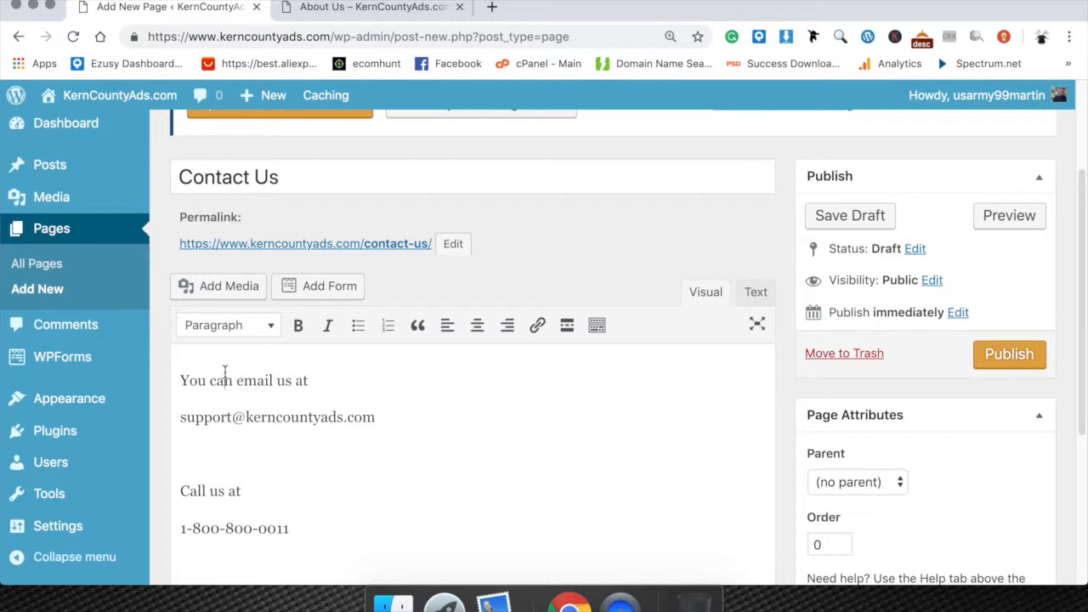
# Make the words "email" and "Call" bold in the Contact Us page body.
pyautogui.moveTo(249, 384); pyautogui.dragTo(266, 384)
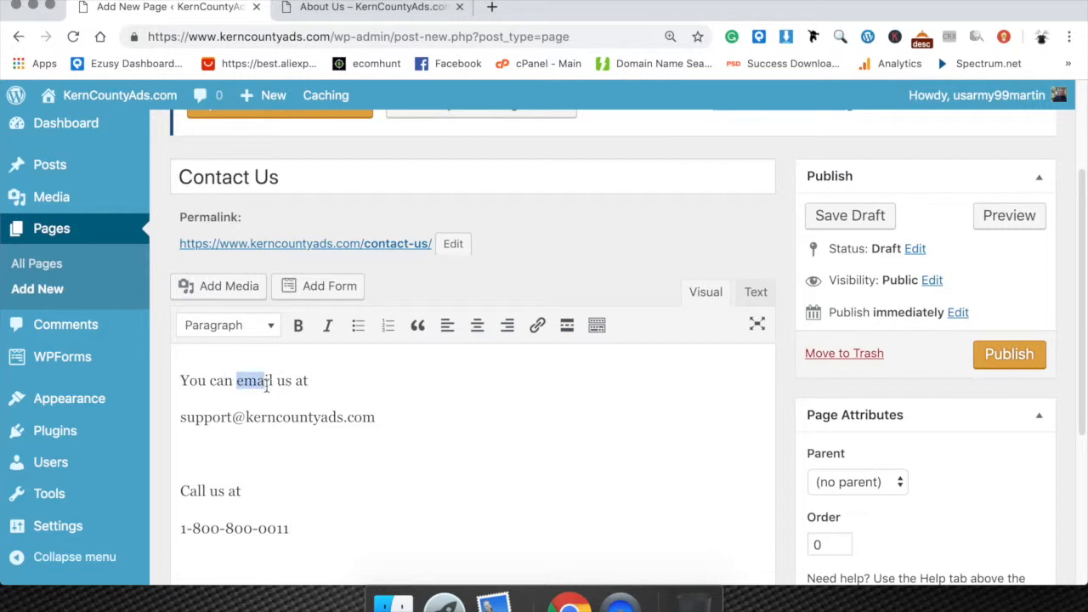
pyautogui.click(298, 325)
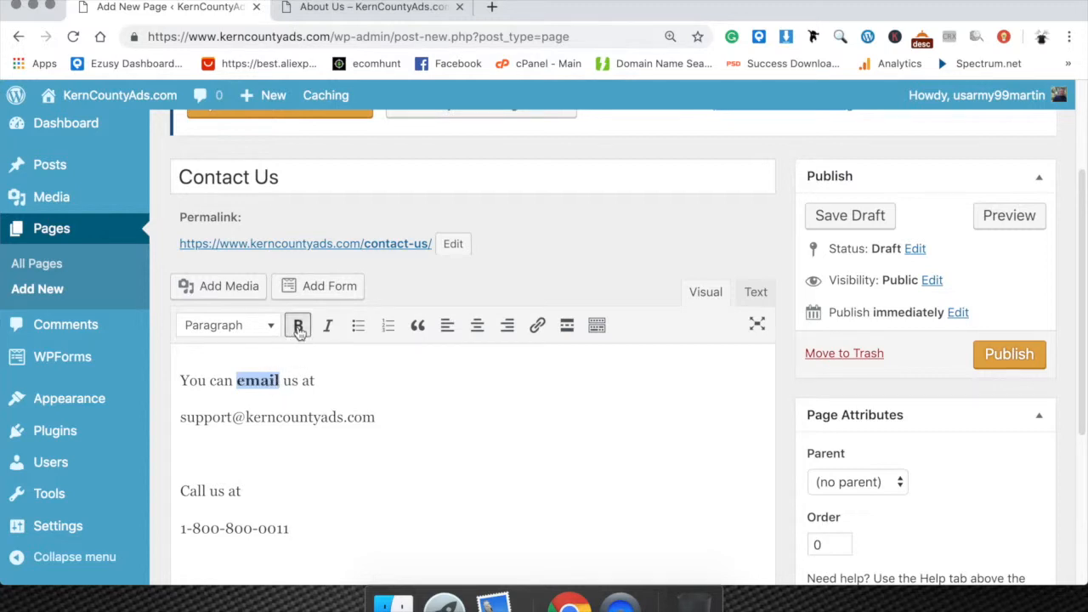
pyautogui.click(181, 490)
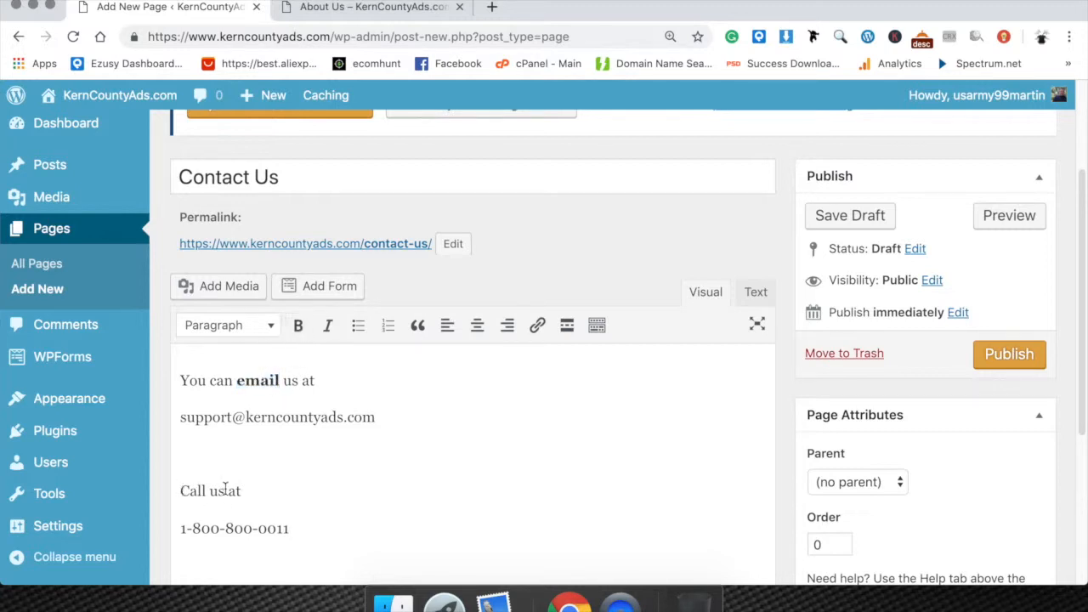
pyautogui.moveTo(208, 490); pyautogui.dragTo(179, 490)
pyautogui.click(298, 326)
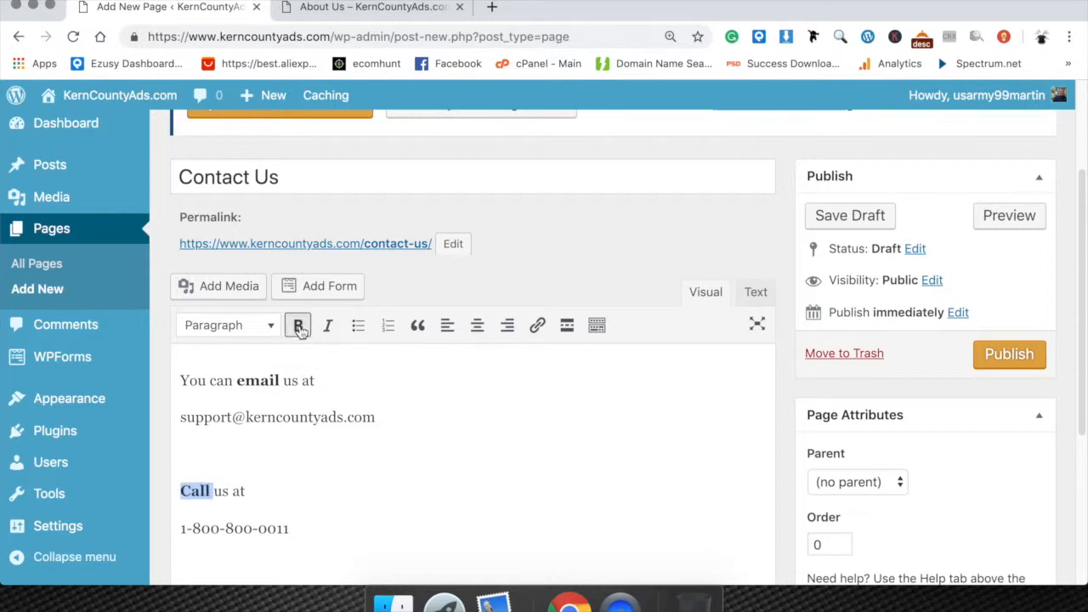
pyautogui.click(309, 496)
# Look over the finished Contact Us content and publish the page.
pyautogui.scroll(1, 408, 468)
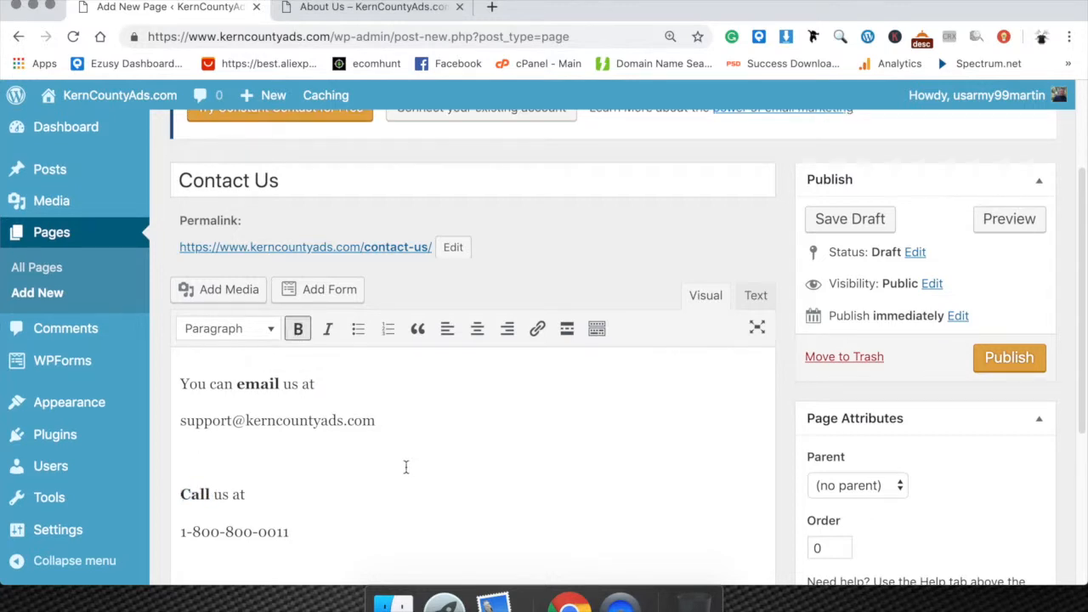
pyautogui.scroll(-3, 686, 340)
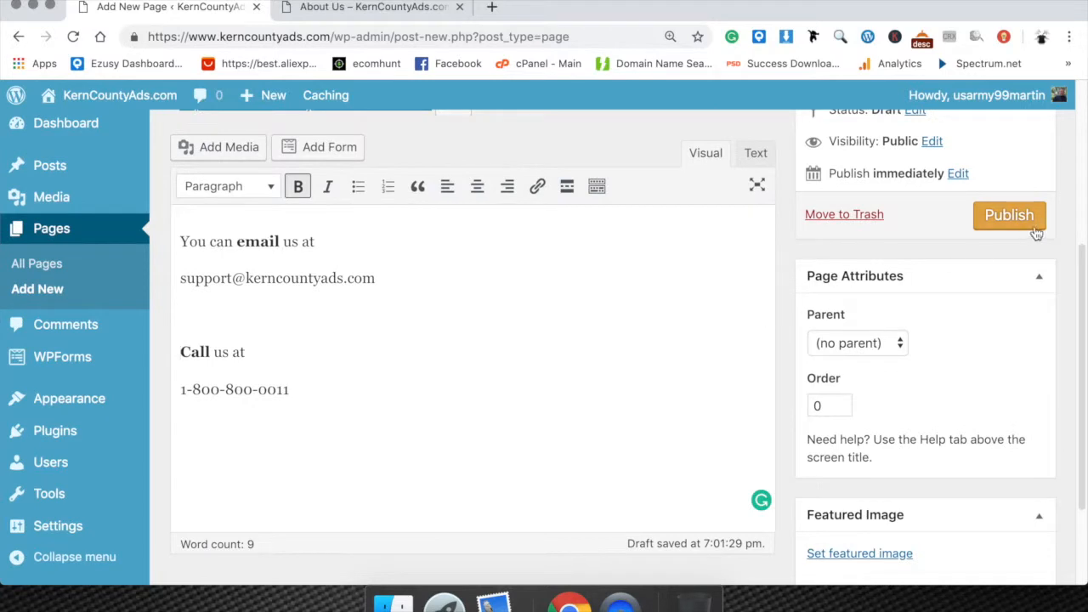
pyautogui.click(1008, 216)
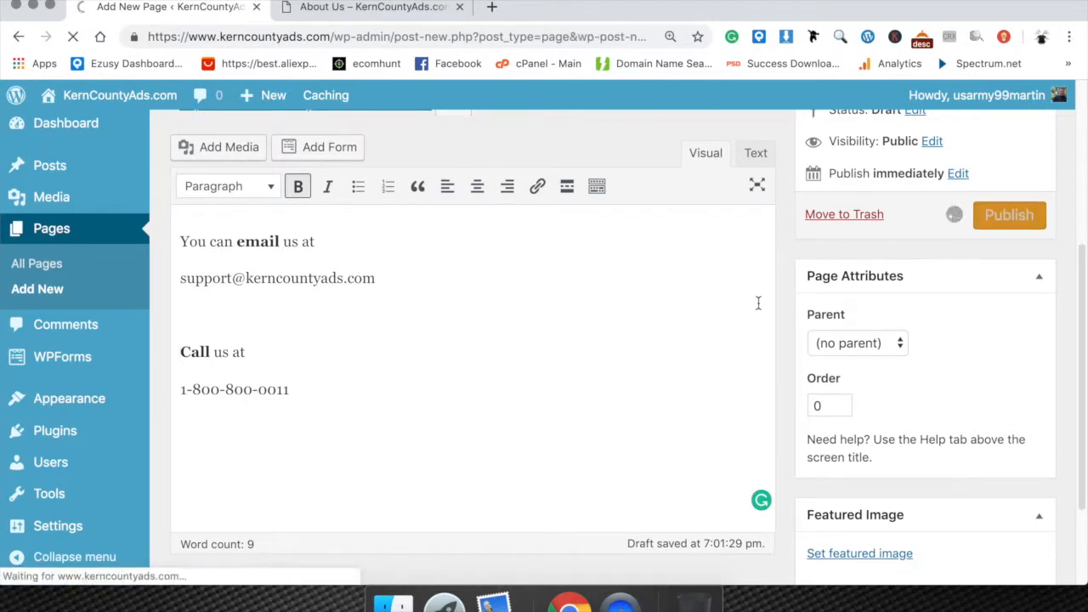
pyautogui.scroll(-3, 758, 304)
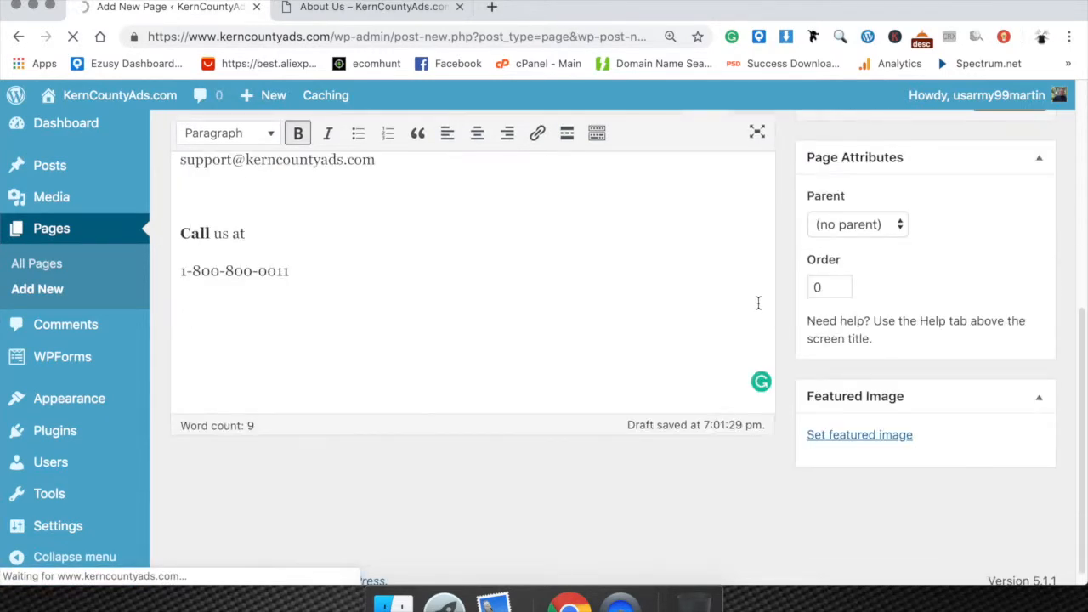
pyautogui.scroll(3, 759, 304)
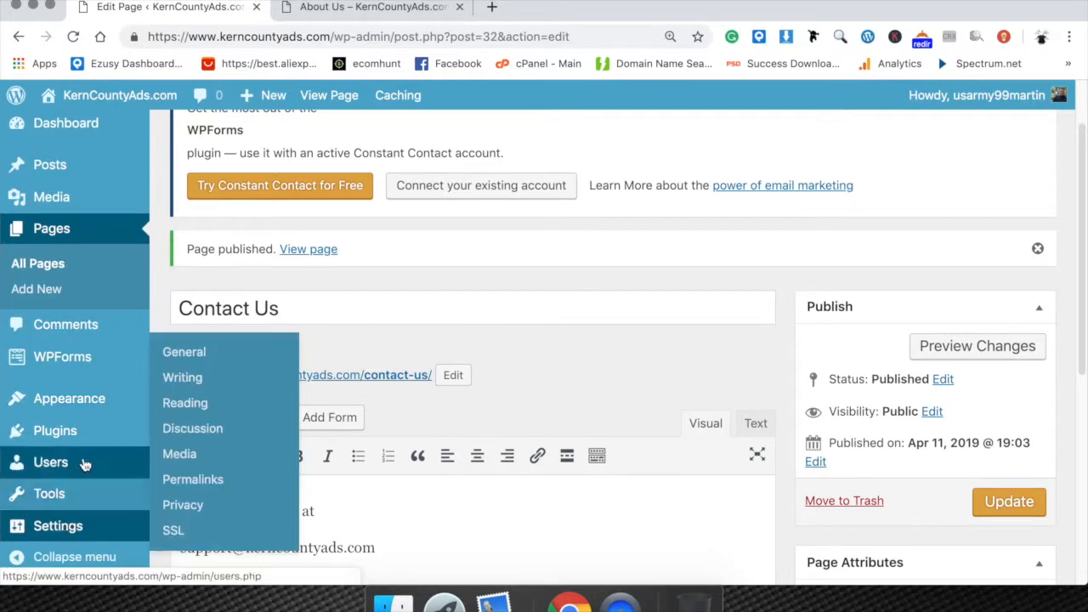
pyautogui.scroll(-3, 80, 463)
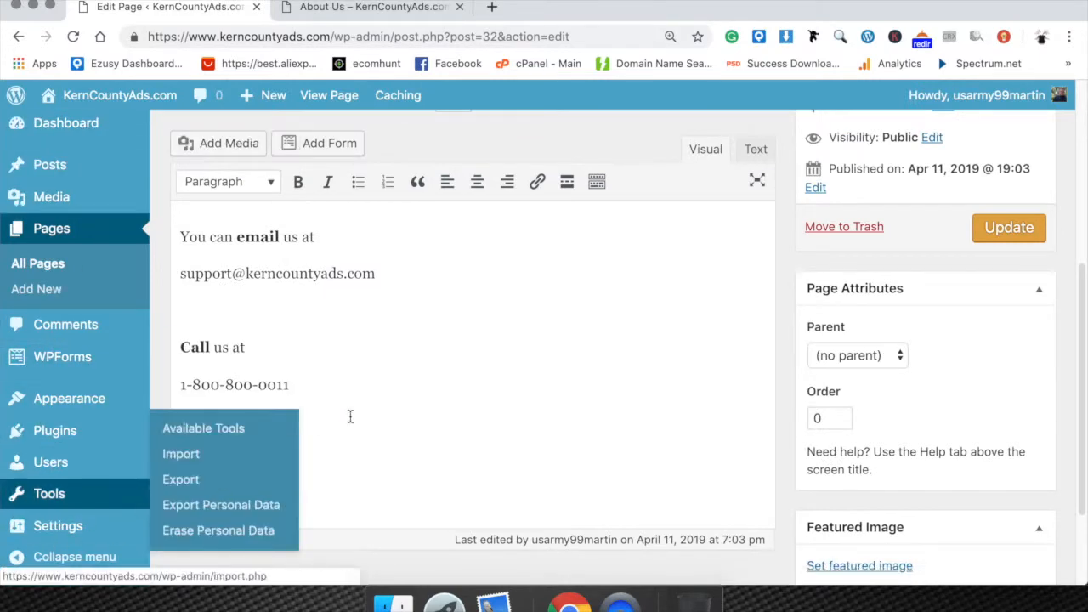
pyautogui.scroll(4, 349, 416)
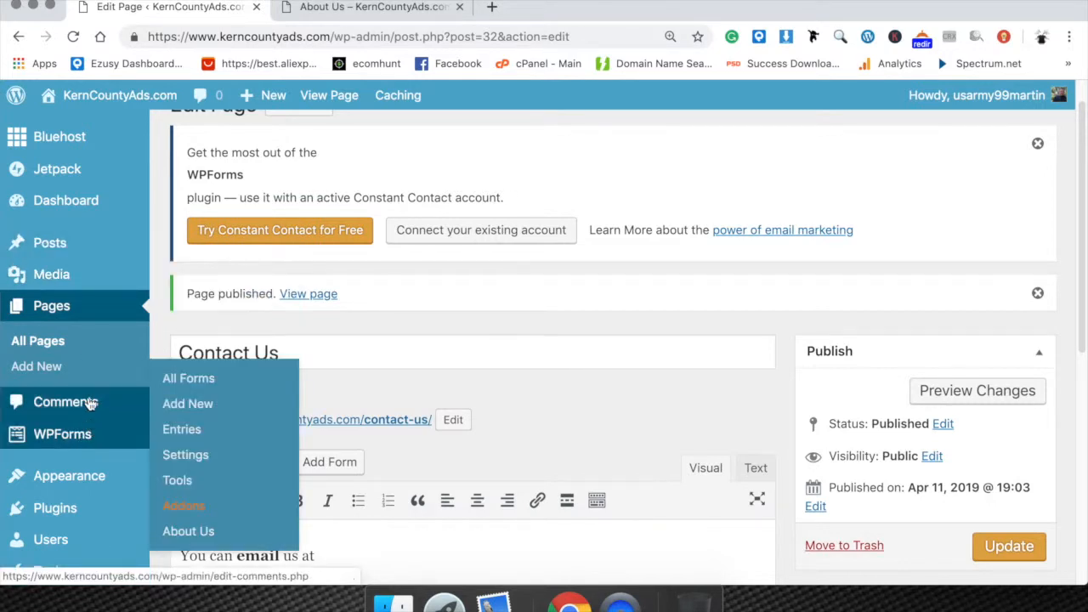
pyautogui.click(308, 347)
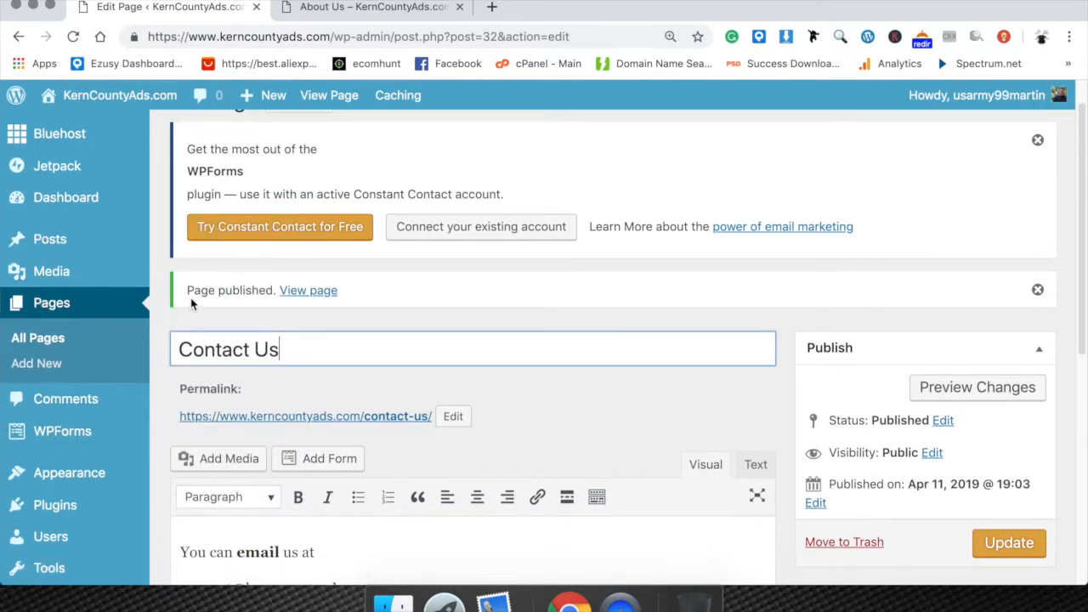
# Open the site's navigation menu editor from the Contact Us page's edit screen.
pyautogui.moveTo(110, 239)
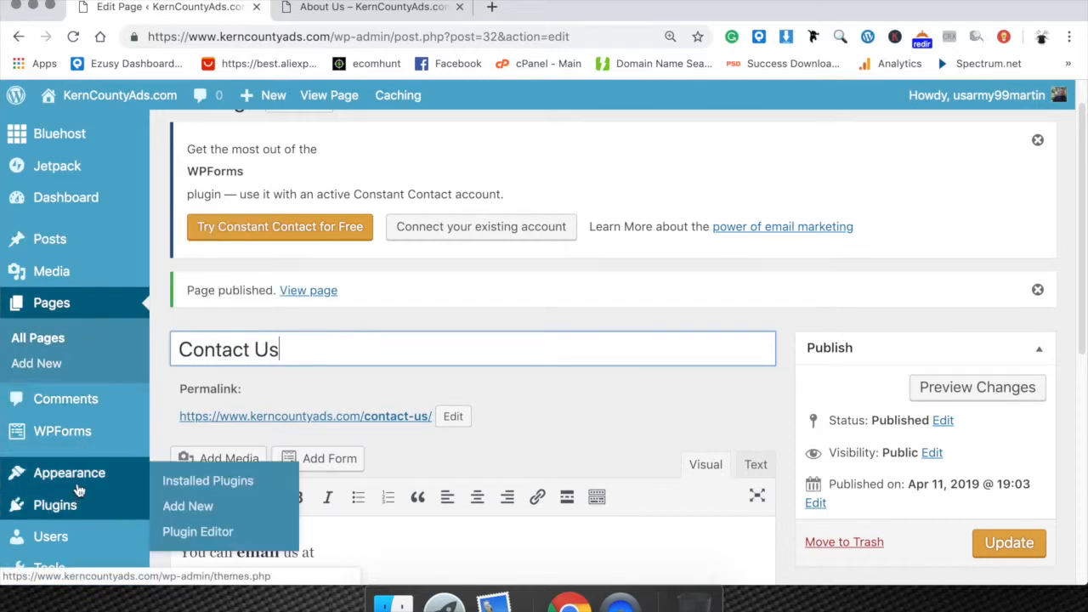
pyautogui.scroll(-5, 51, 382)
pyautogui.scroll(4, 92, 433)
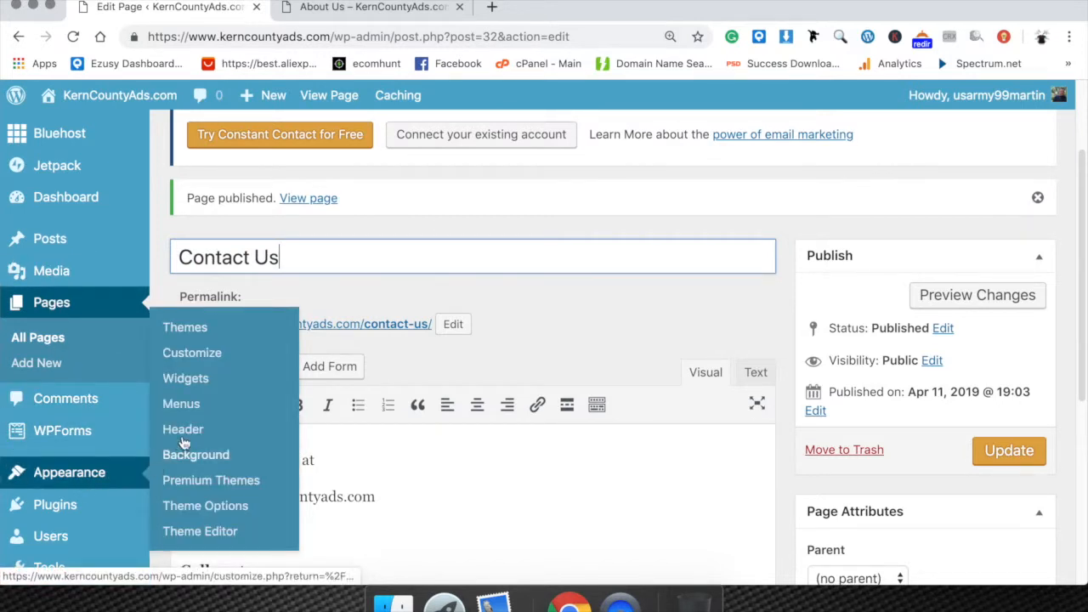
pyautogui.click(181, 405)
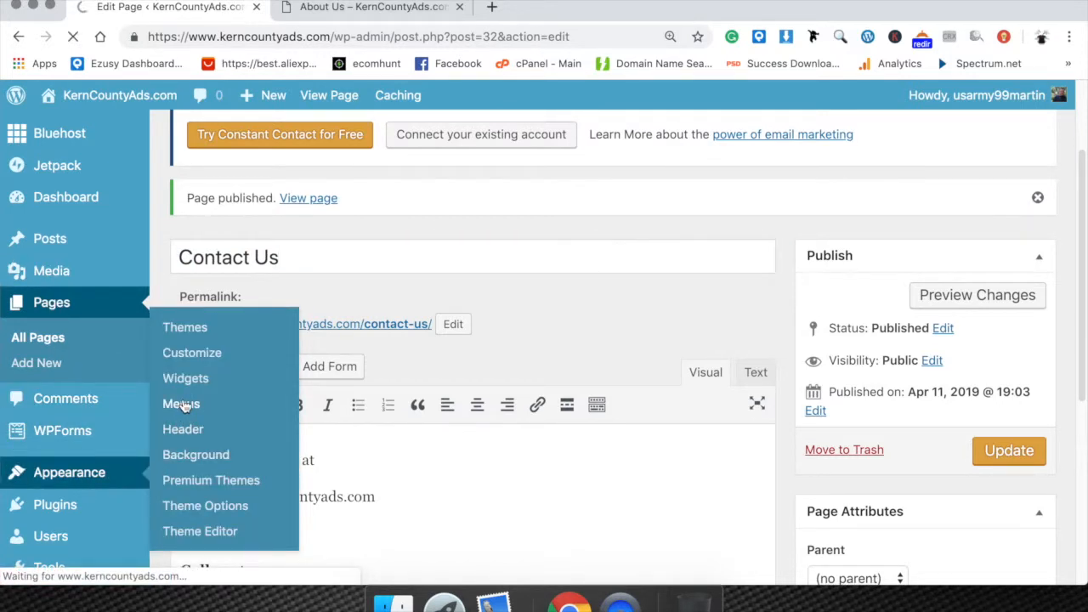
# Add the Contact Us page to the Menu 1 structure.
pyautogui.scroll(-5, 325, 396)
pyautogui.scroll(-1, 325, 396)
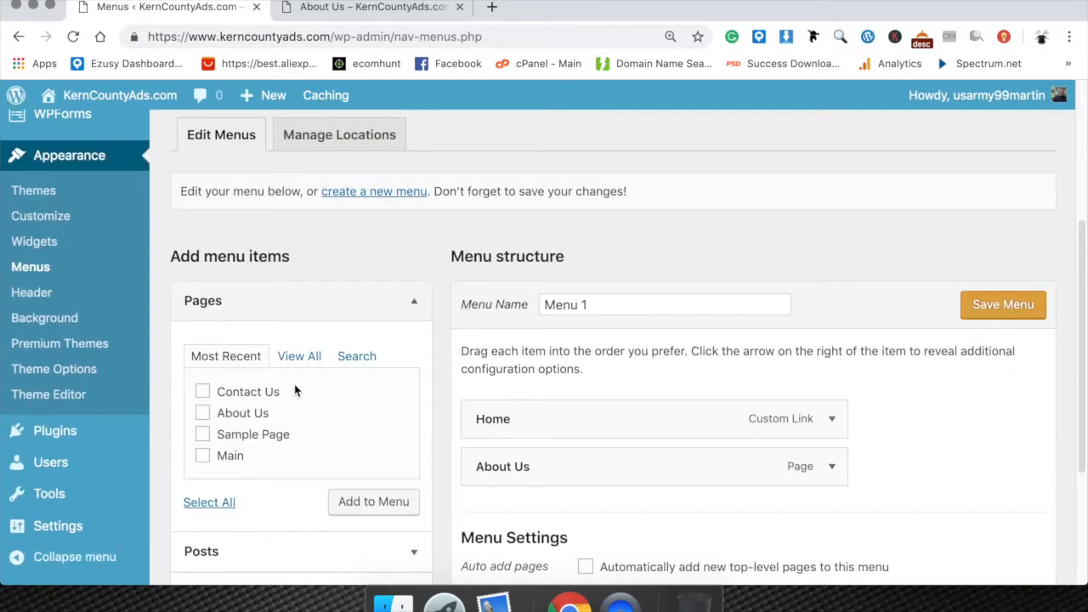
pyautogui.click(412, 308)
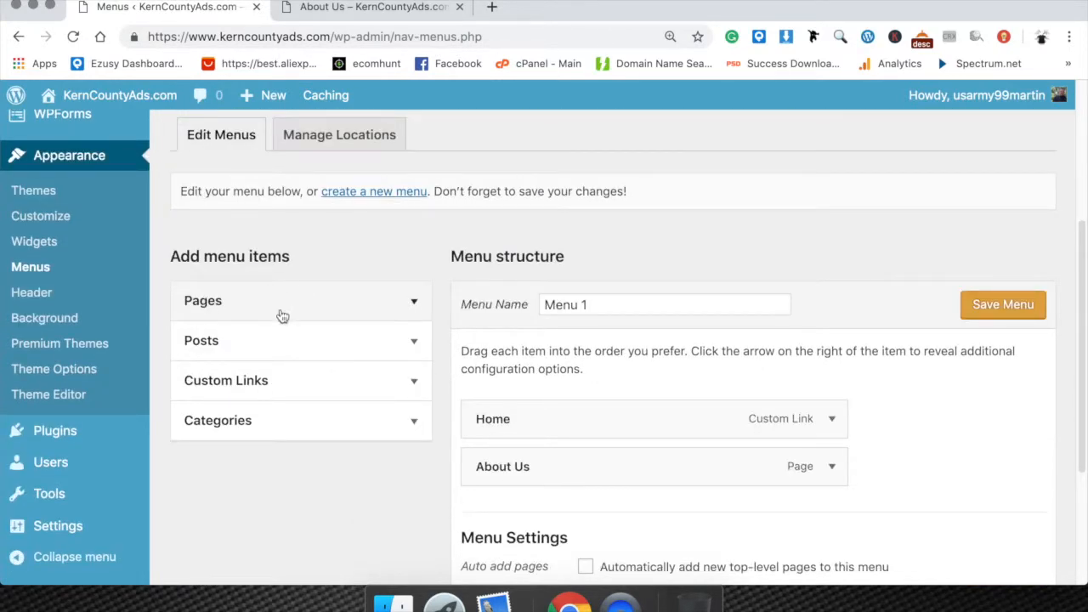
pyautogui.click(408, 304)
pyautogui.click(203, 391)
pyautogui.click(393, 502)
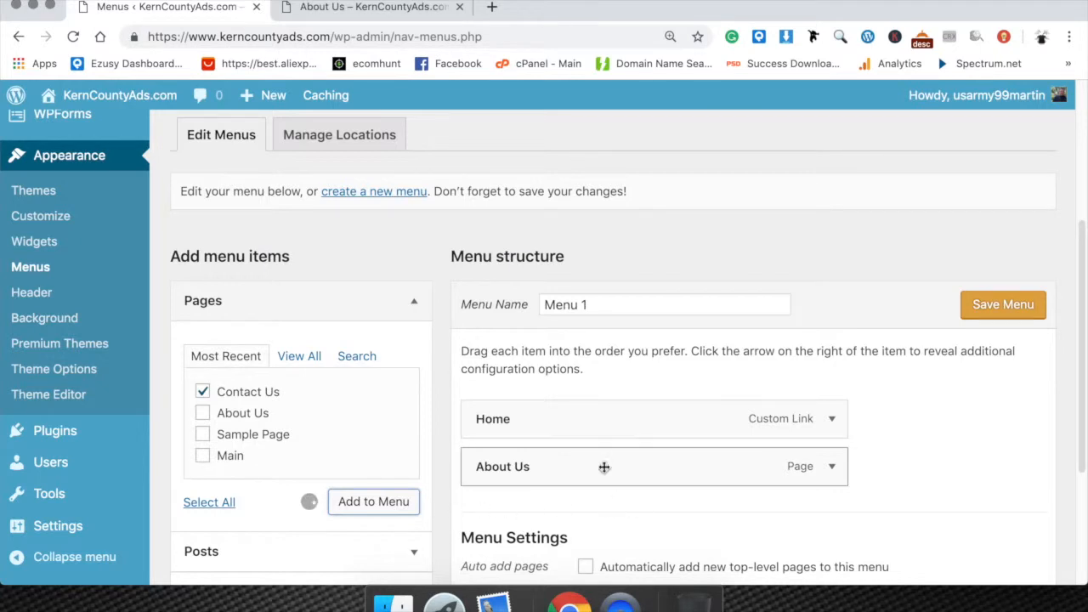
# Reorder Menu 1 so that Contact Us sits between Home and About Us, and save the menu.
pyautogui.scroll(-3, 498, 425)
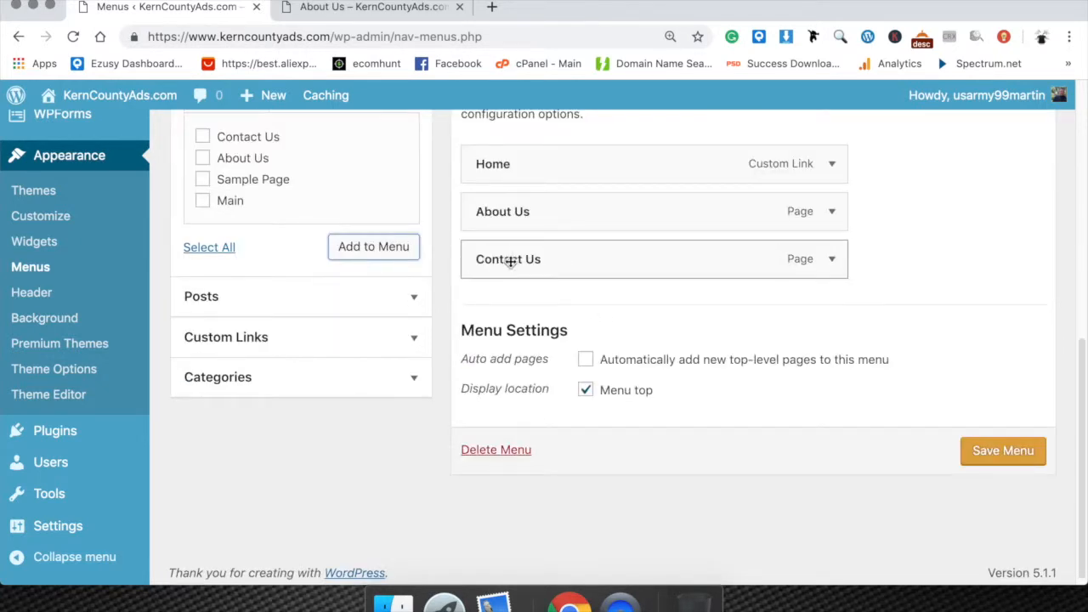
pyautogui.moveTo(525, 209); pyautogui.dragTo(518, 253)
pyautogui.moveTo(552, 304); pyautogui.dragTo(498, 299)
pyautogui.moveTo(527, 261); pyautogui.dragTo(513, 303)
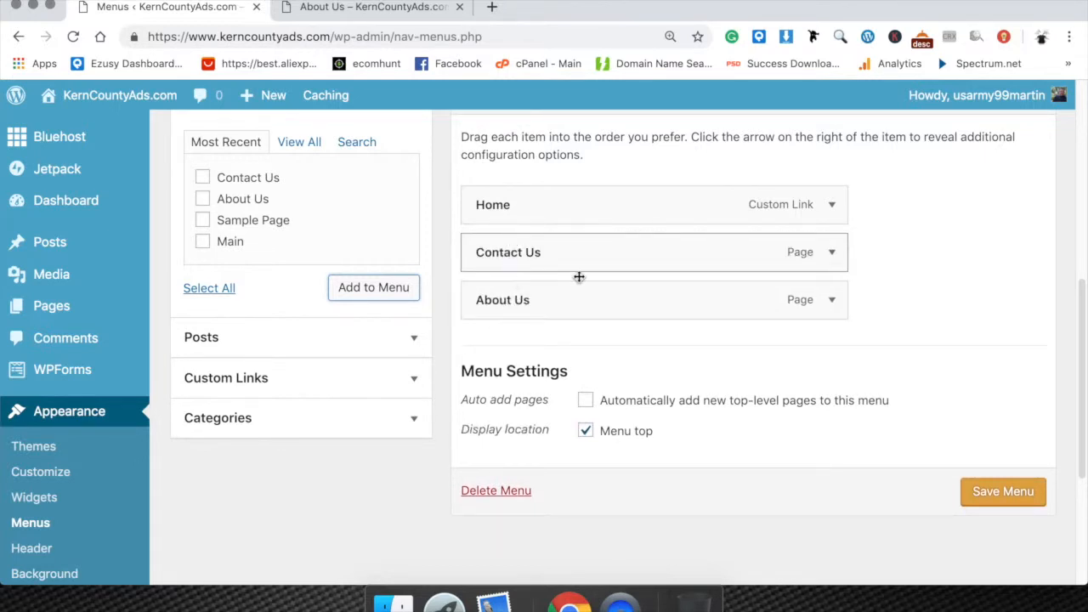
pyautogui.click(412, 12)
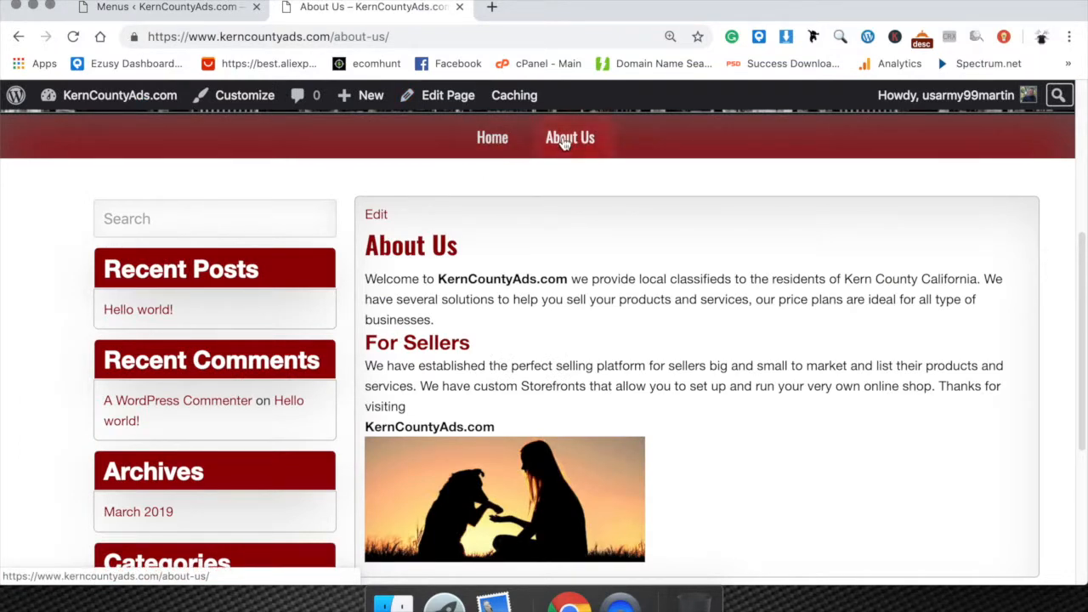
pyautogui.click(225, 6)
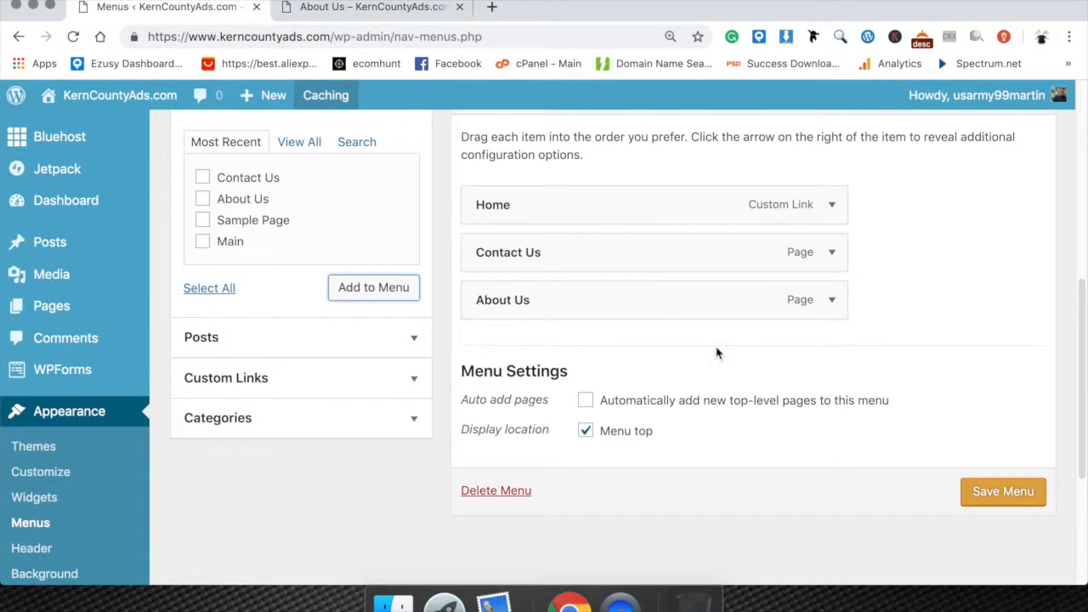
pyautogui.click(1011, 494)
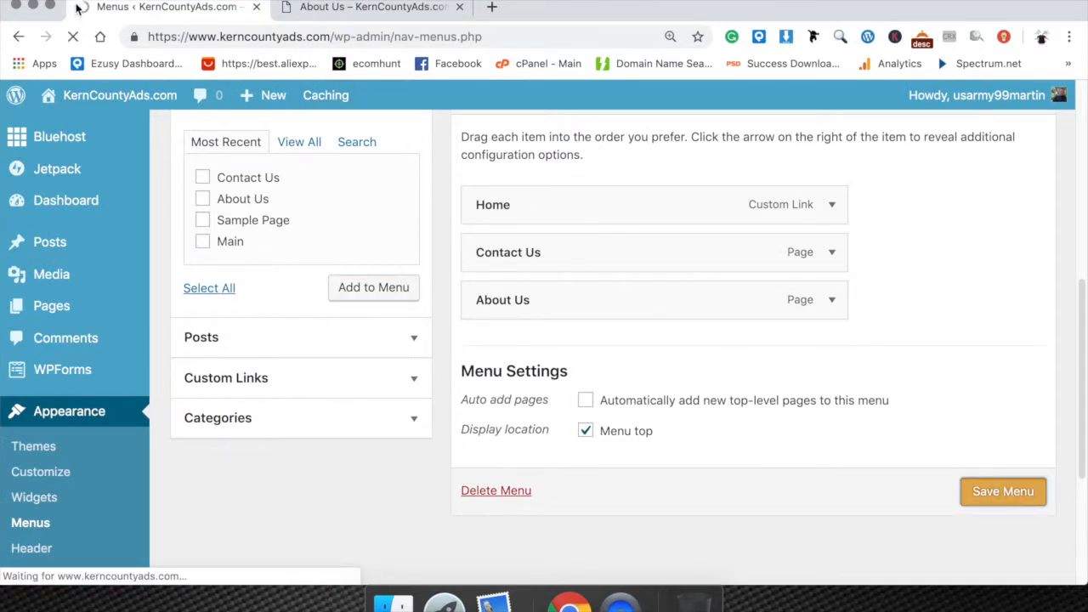
# Switch to the live About Us page and reload it to check the updated navigation menu.
pyautogui.click(400, 9)
pyautogui.scroll(1, 515, 208)
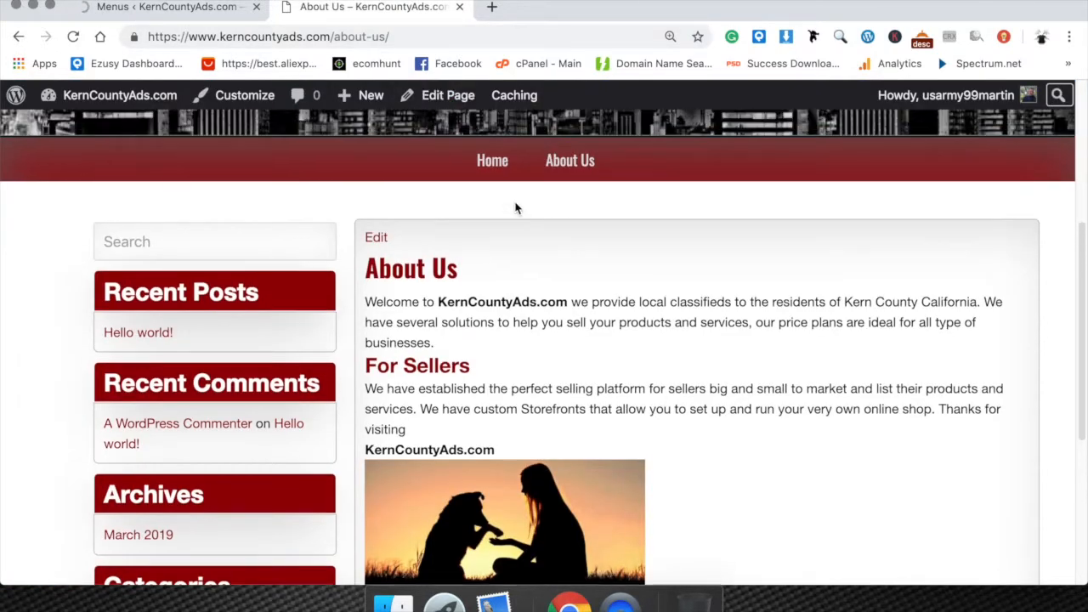
pyautogui.rightClick(525, 242)
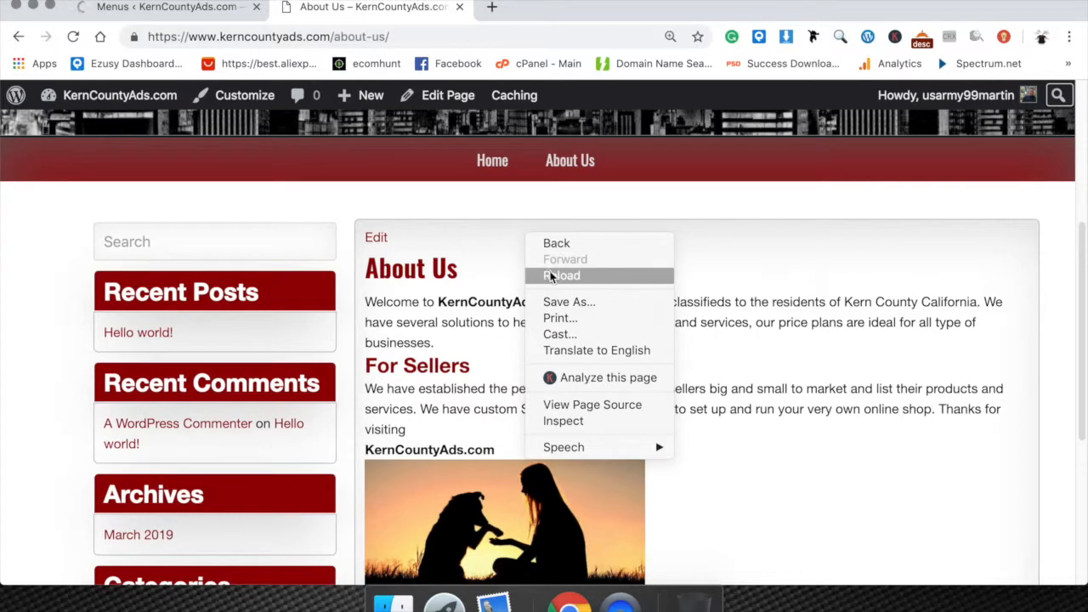
pyautogui.click(547, 275)
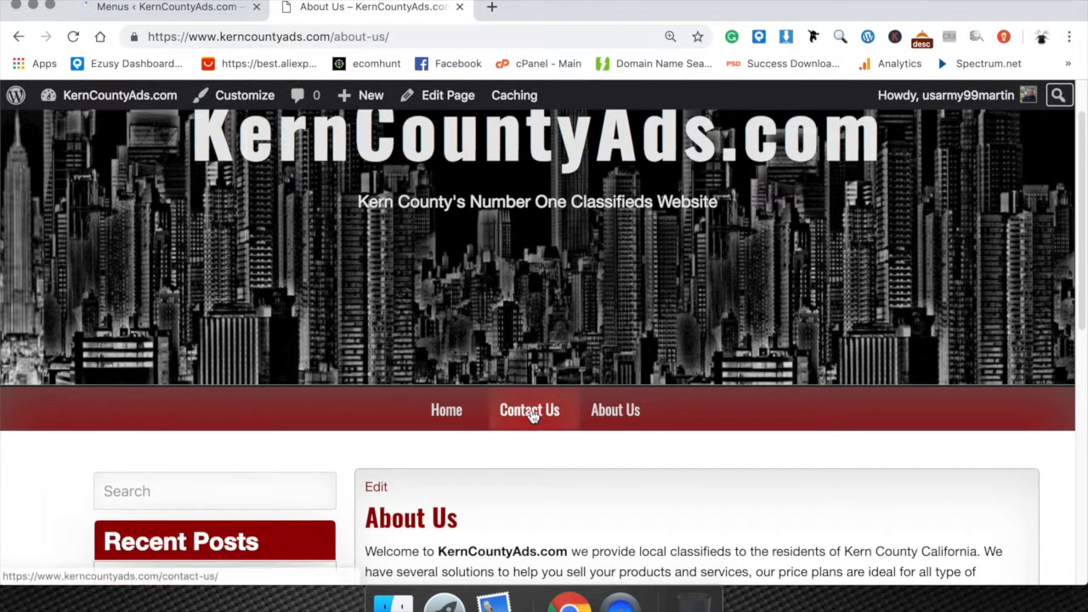
# Follow the live site's Contact Us and About Us navigation links to check both pages.
pyautogui.click(529, 411)
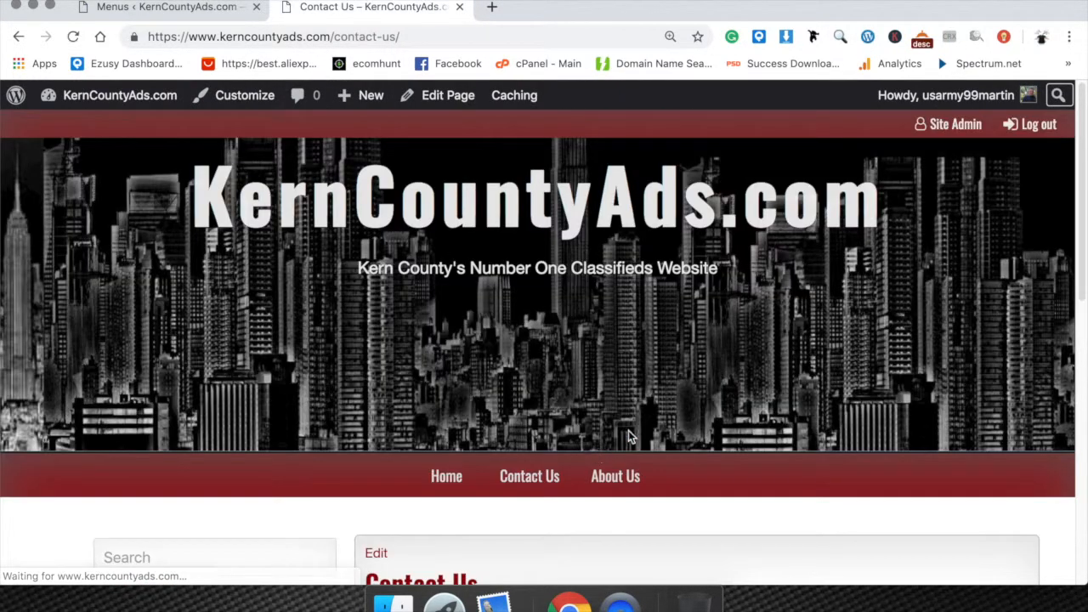
pyautogui.scroll(-3, 595, 451)
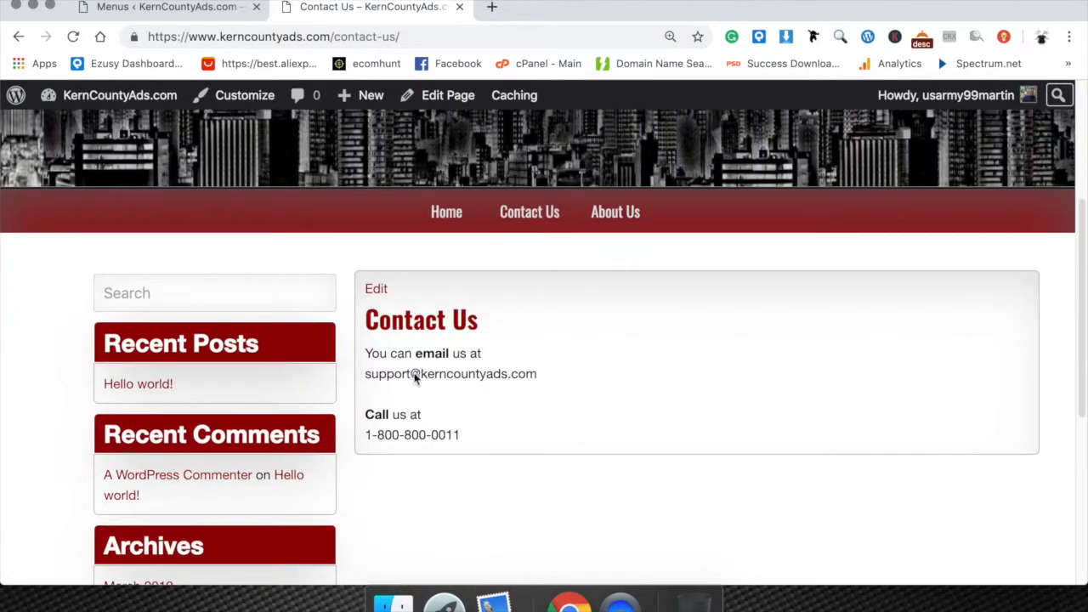
pyautogui.click(603, 213)
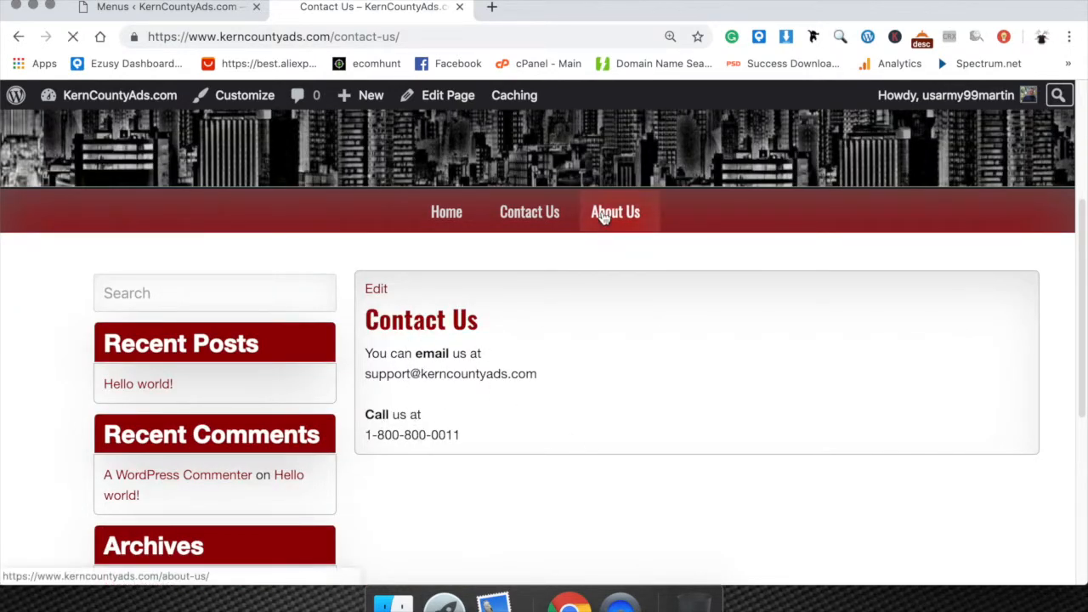
pyautogui.scroll(-3, 472, 357)
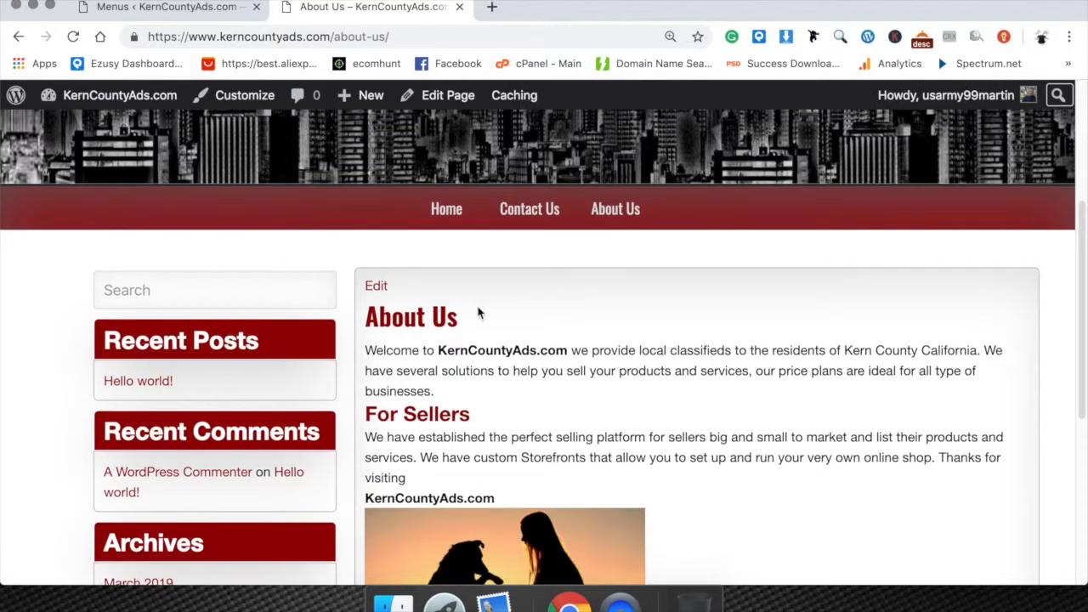
# Open the live home page from the navigation and review its Hello world! post.
pyautogui.click(444, 209)
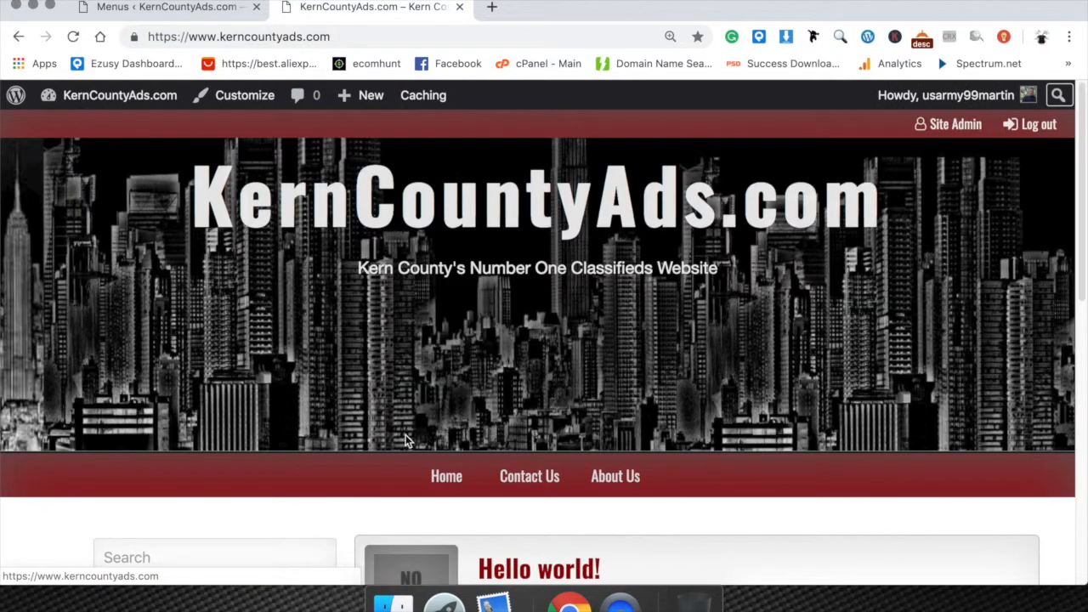
pyautogui.scroll(-5, 406, 436)
pyautogui.scroll(1, 407, 433)
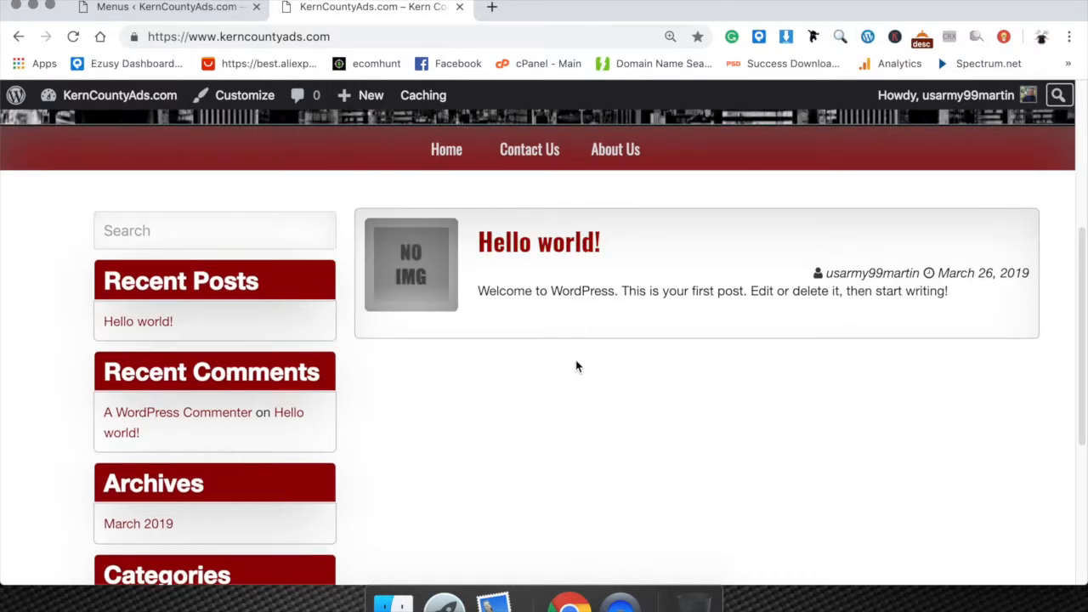
pyautogui.scroll(2, 422, 274)
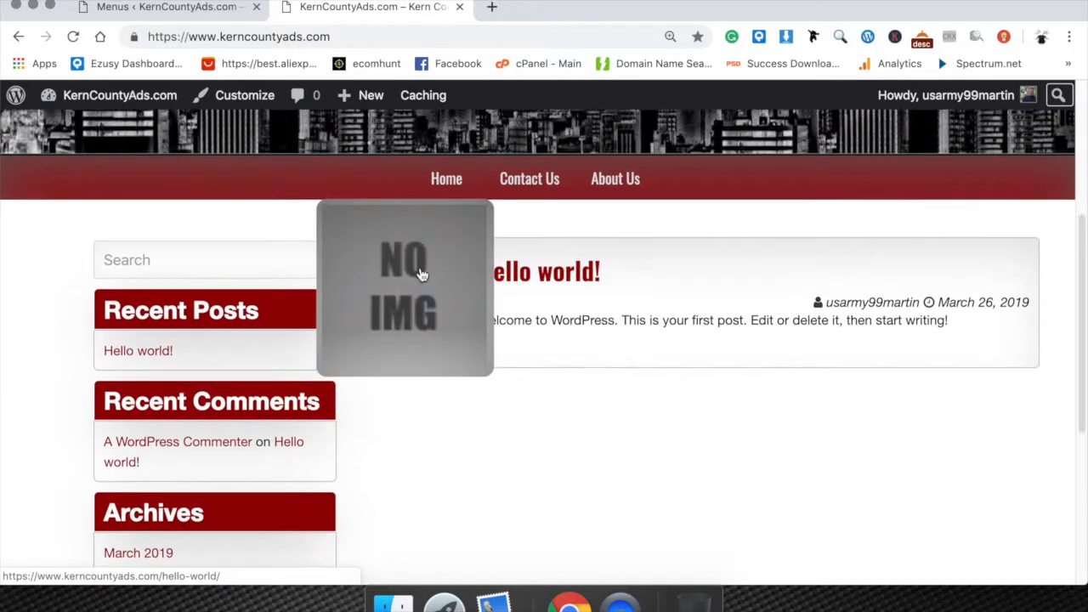
pyautogui.scroll(1, 594, 266)
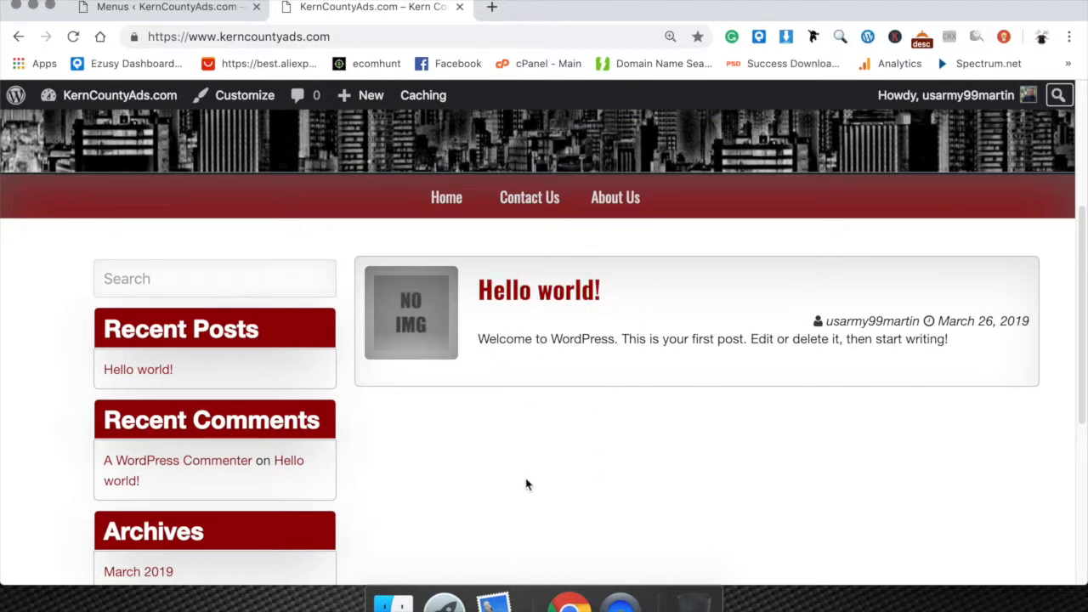
# Revisit the Contact Us and About Us pages on the live site and review their content.
pyautogui.click(546, 200)
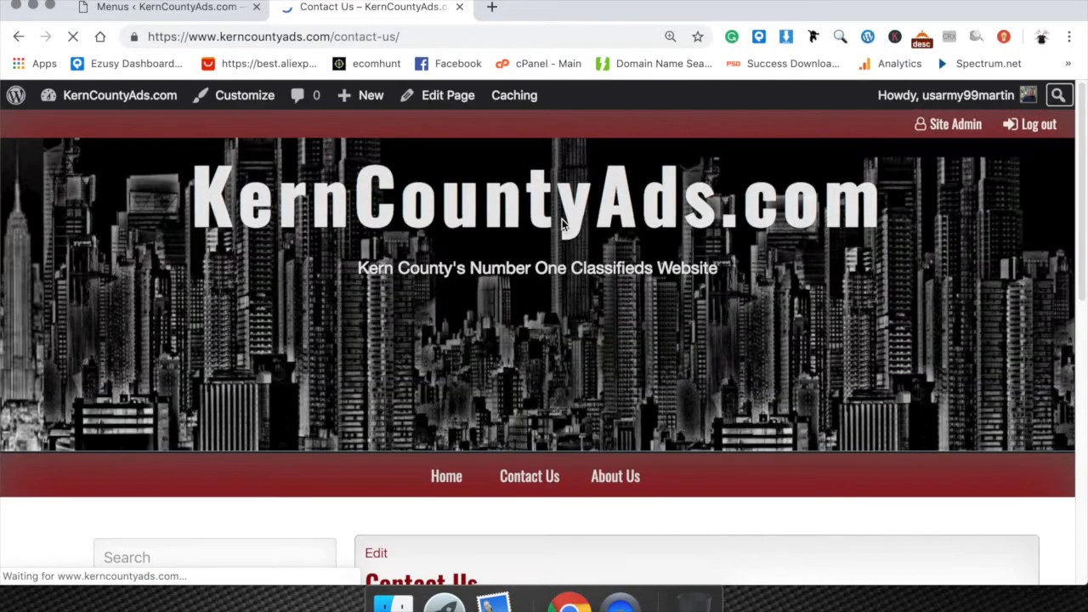
pyautogui.scroll(-4, 484, 434)
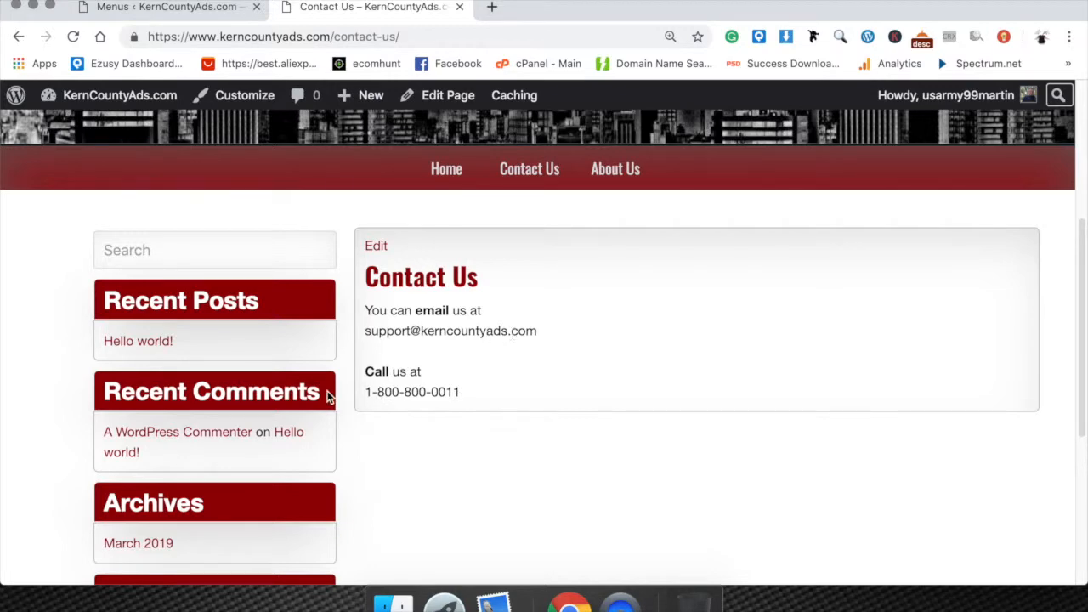
pyautogui.click(623, 170)
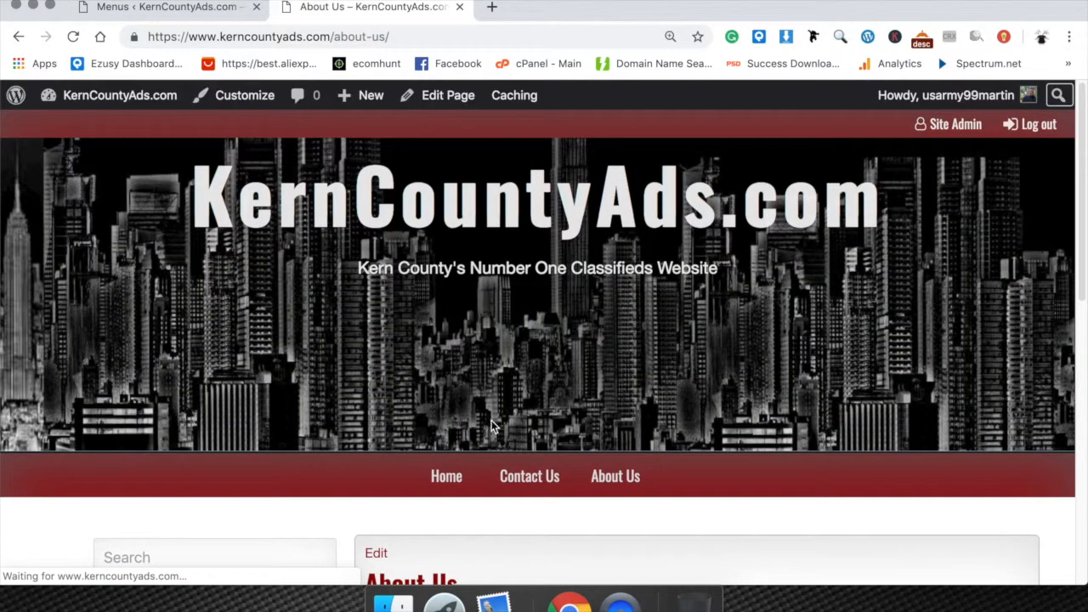
pyautogui.scroll(-5, 485, 333)
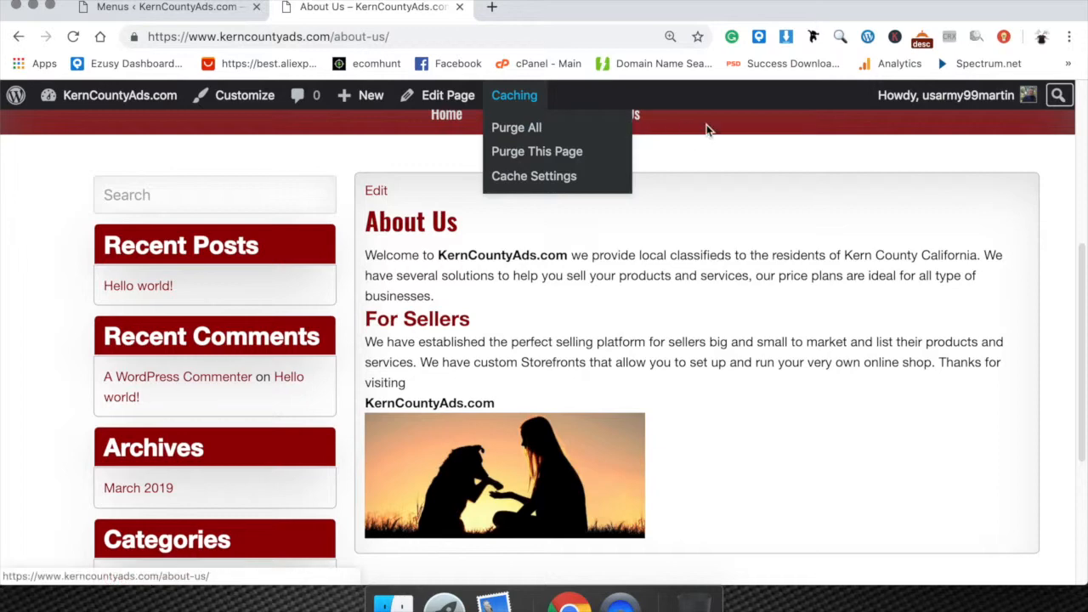
# Return to the live home page and highlight the date on the Hello world! post.
pyautogui.click(450, 118)
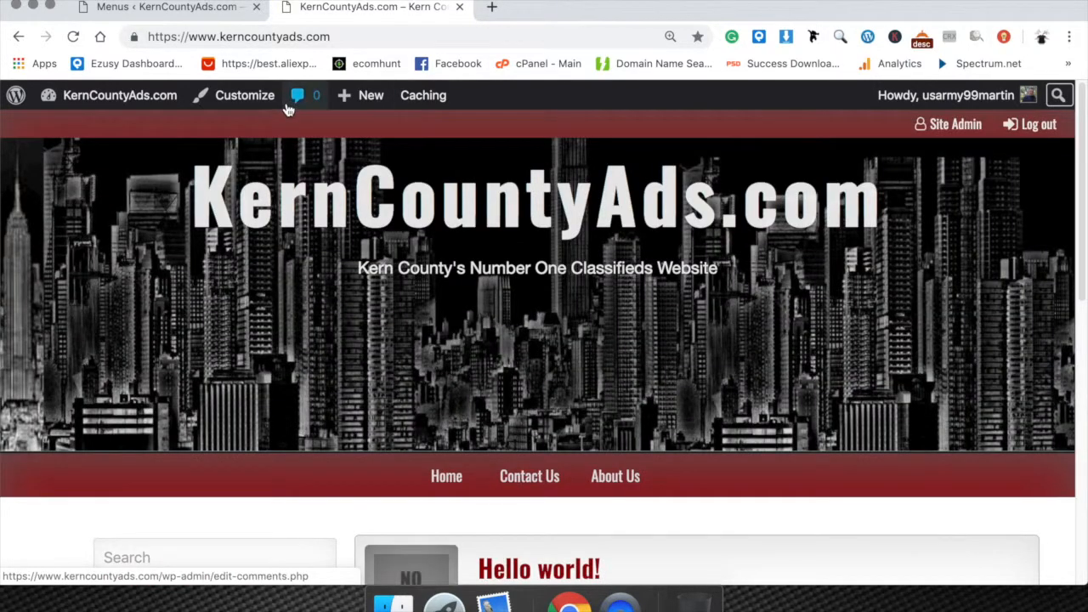
pyautogui.scroll(-3, 434, 366)
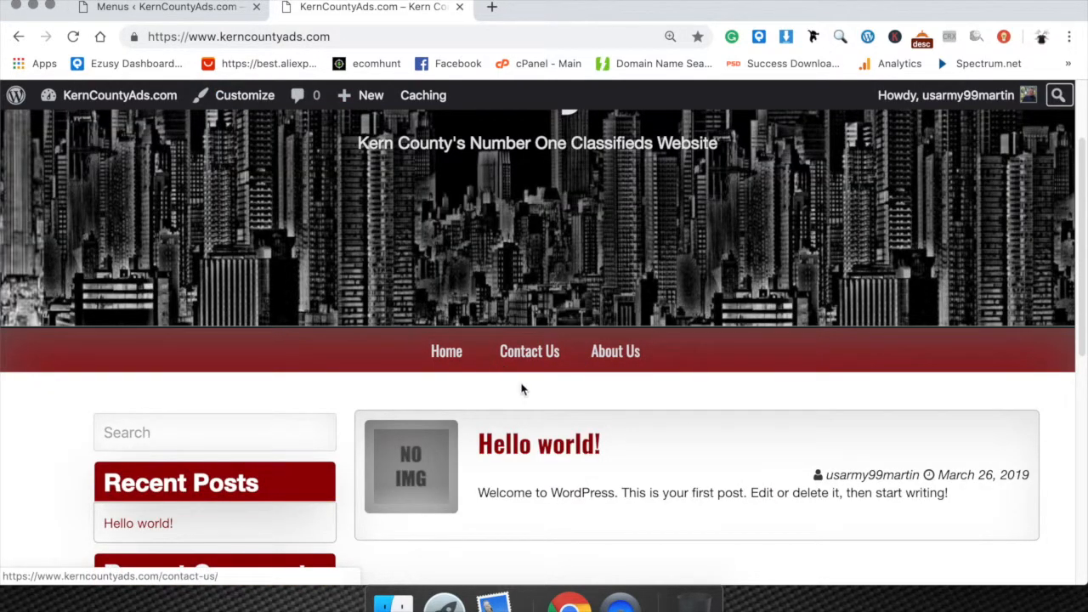
pyautogui.scroll(-3, 516, 396)
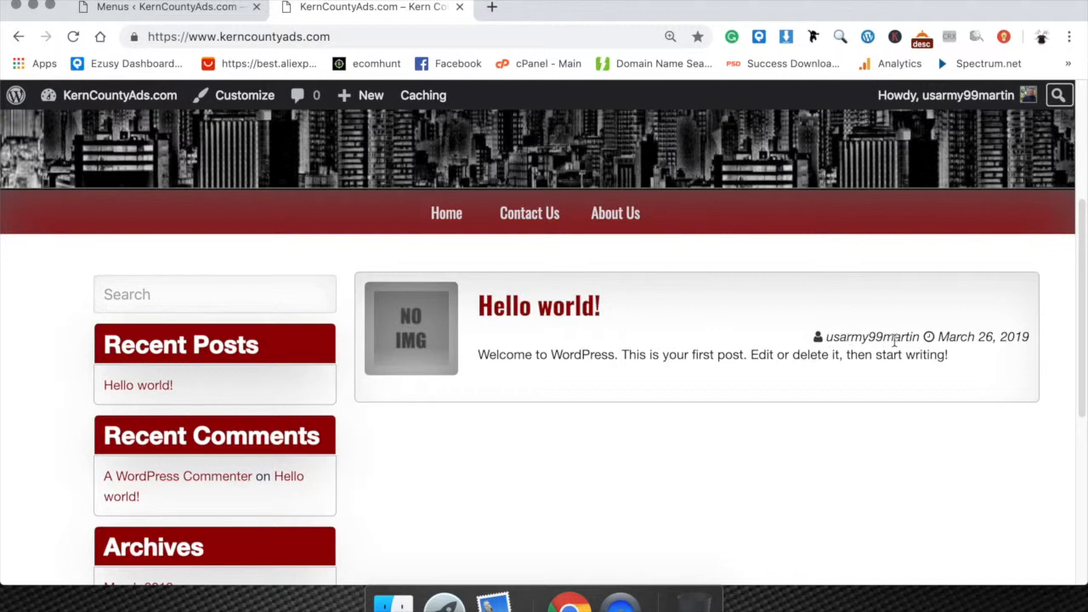
pyautogui.moveTo(941, 336); pyautogui.dragTo(1030, 337)
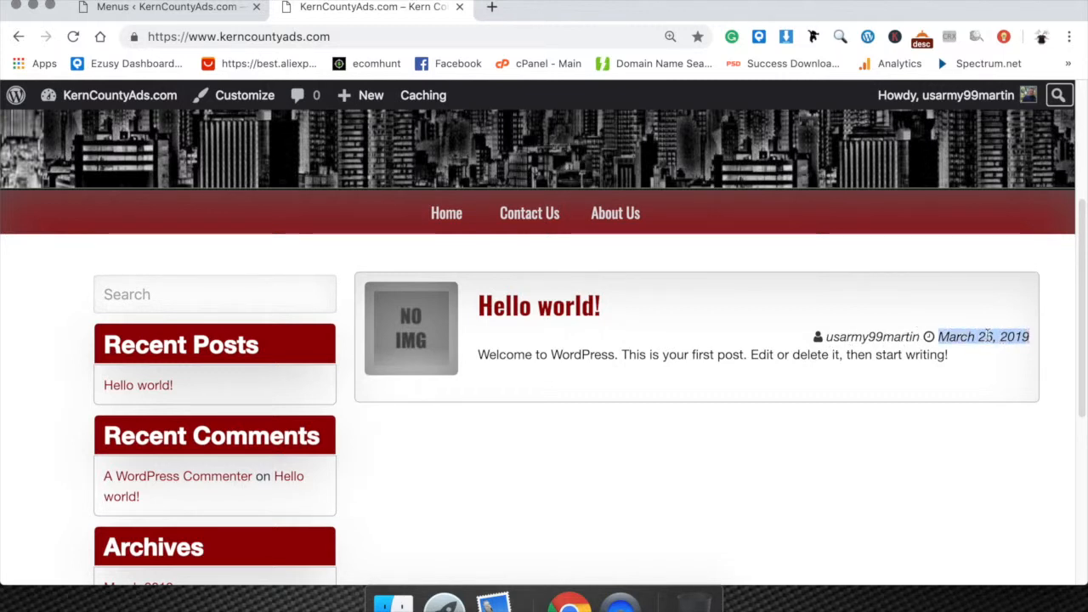
# Open the Hello world! post from the live home page, review it, and return to the home page.
pyautogui.click(992, 335)
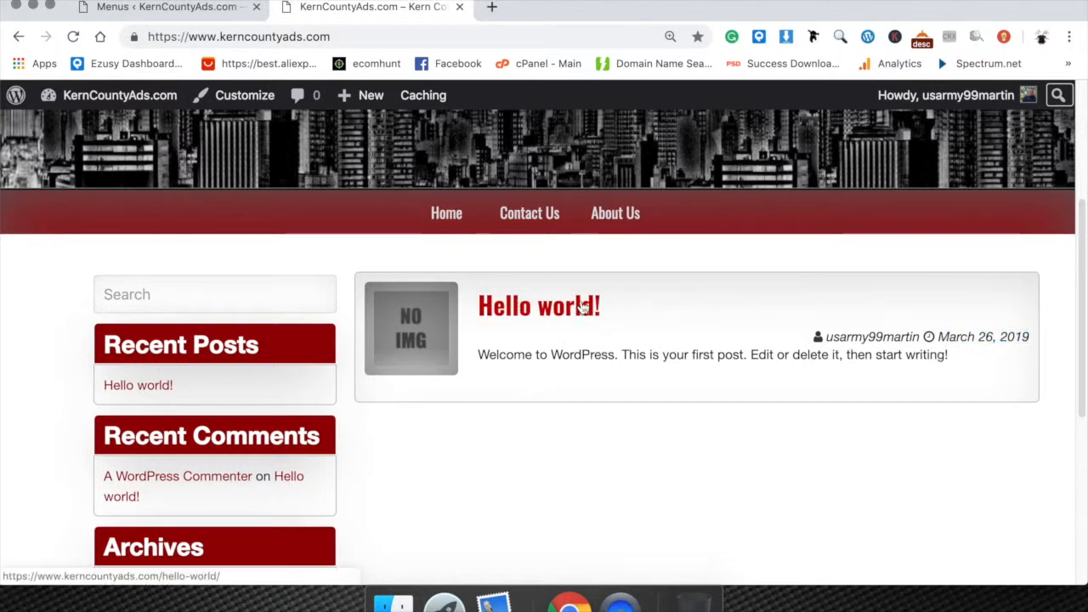
pyautogui.click(545, 311)
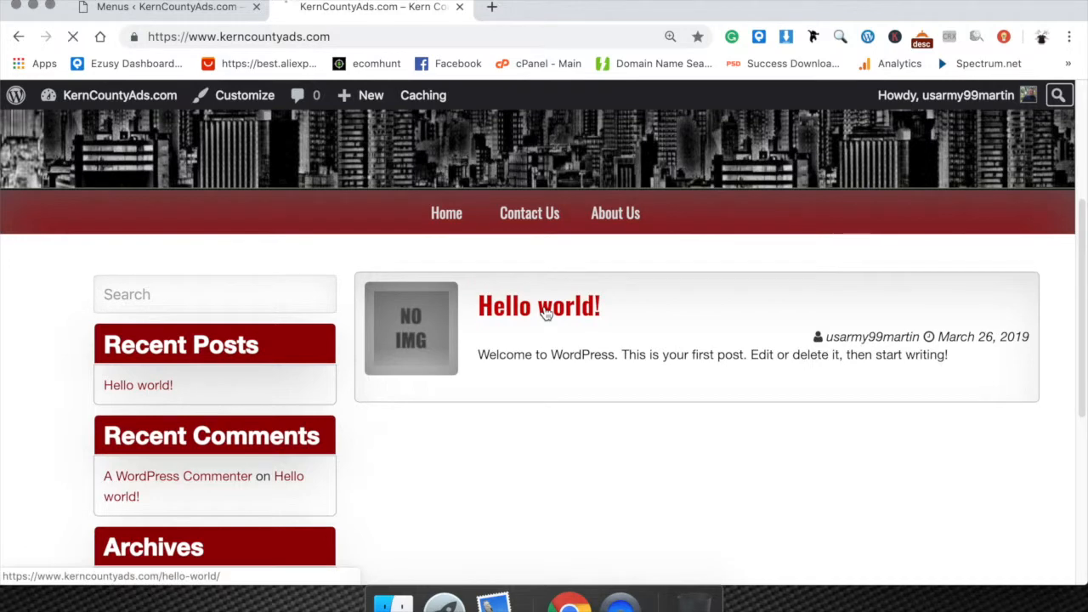
pyautogui.scroll(-5, 592, 355)
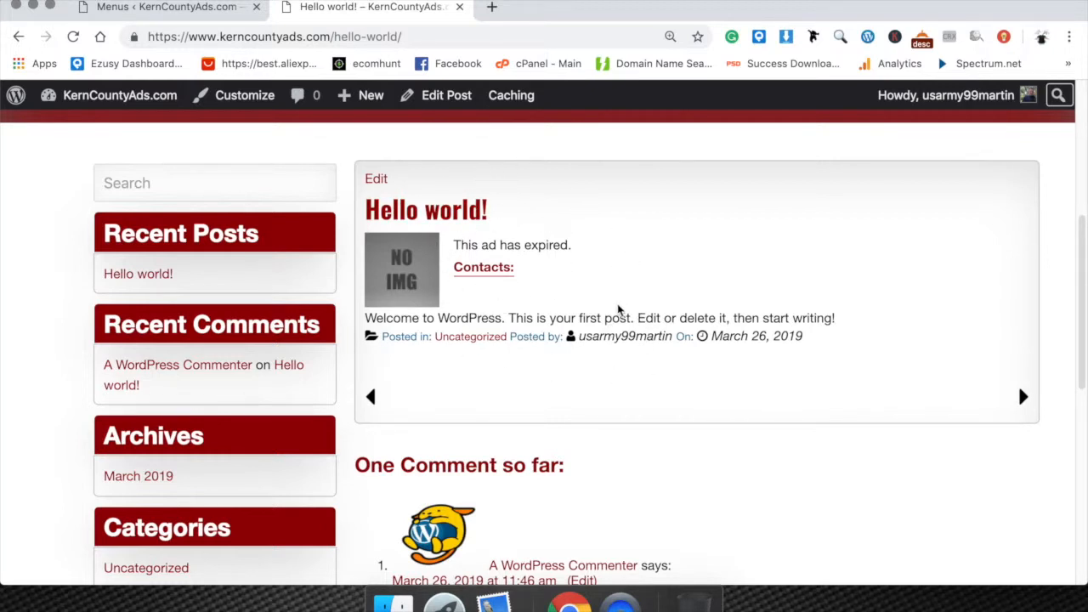
pyautogui.scroll(1, 617, 297)
pyautogui.scroll(5, 621, 340)
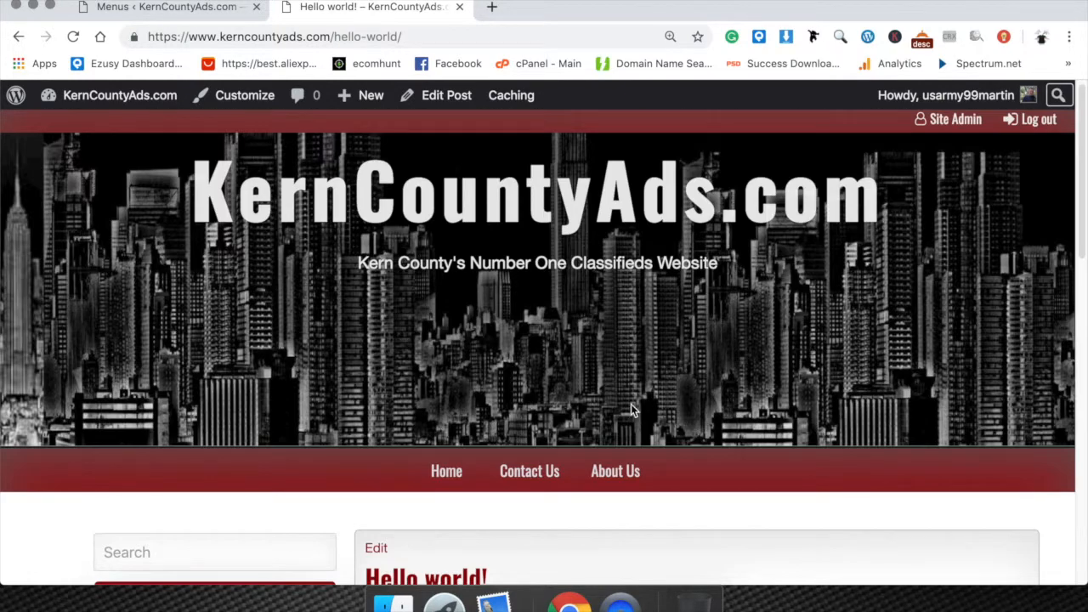
pyautogui.click(450, 473)
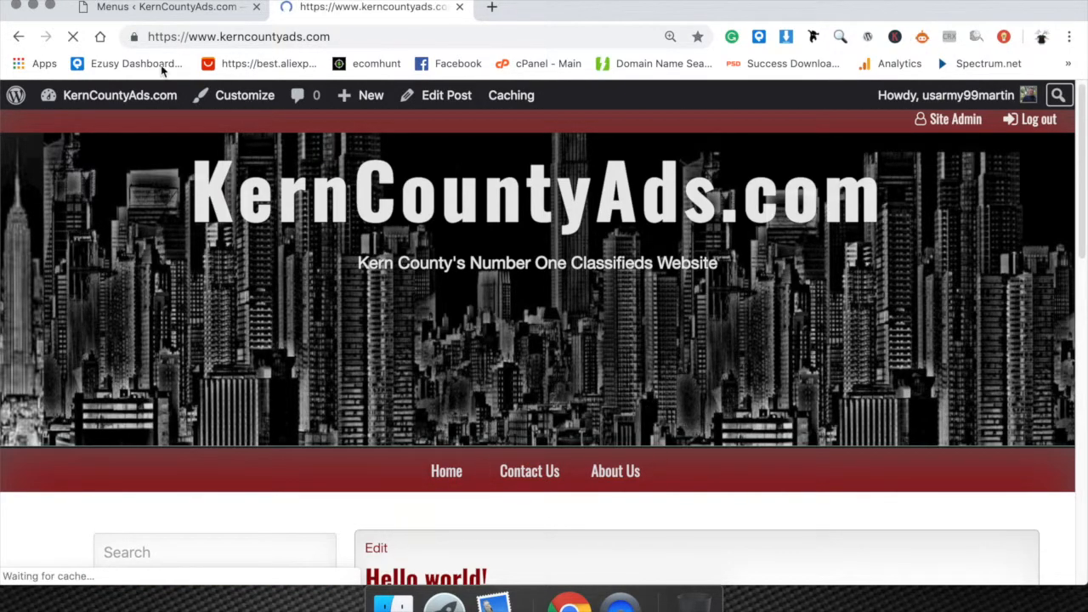
# Switch back to the WordPress admin and start a new post.
pyautogui.click(192, 7)
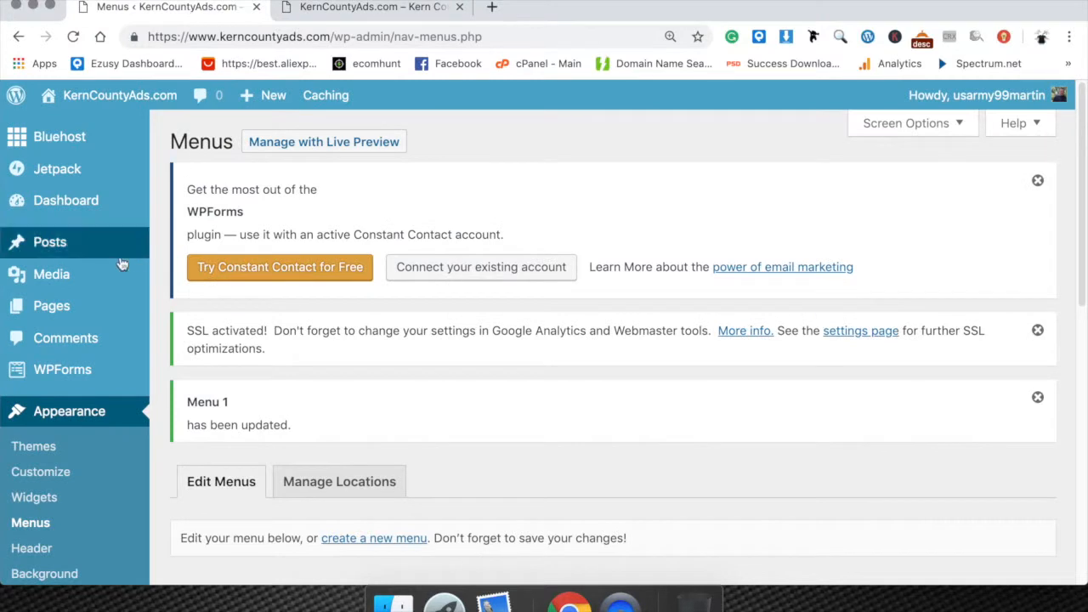
pyautogui.moveTo(92, 245)
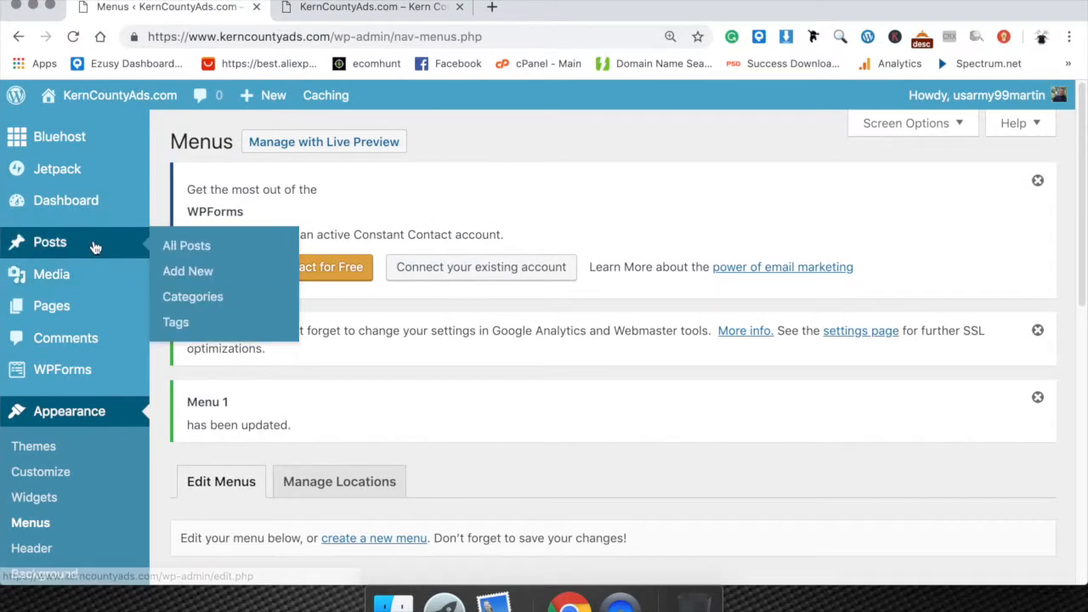
pyautogui.click(203, 274)
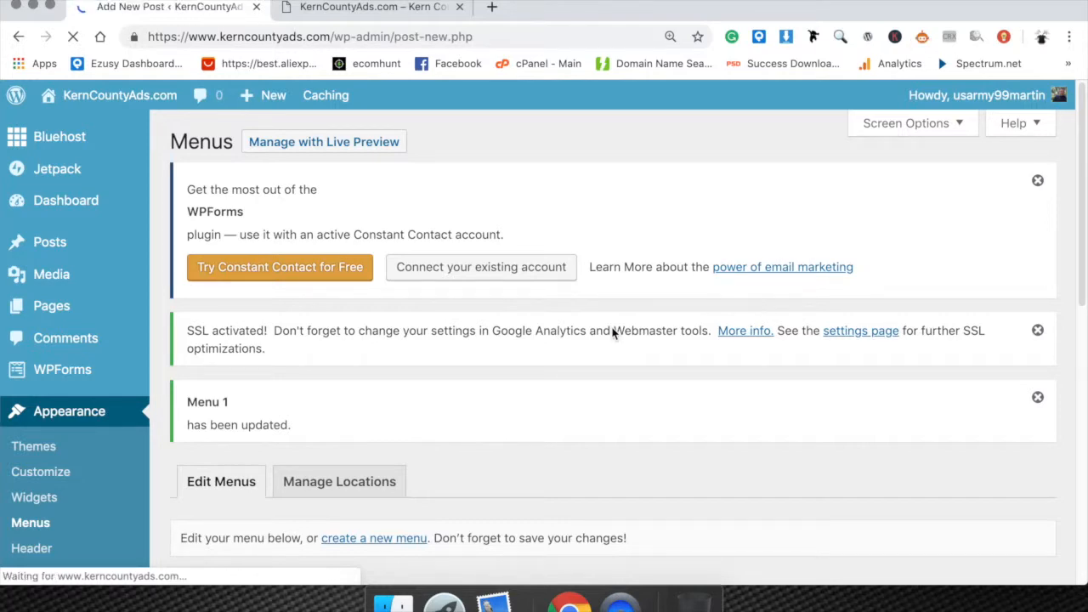
pyautogui.scroll(-5, 552, 307)
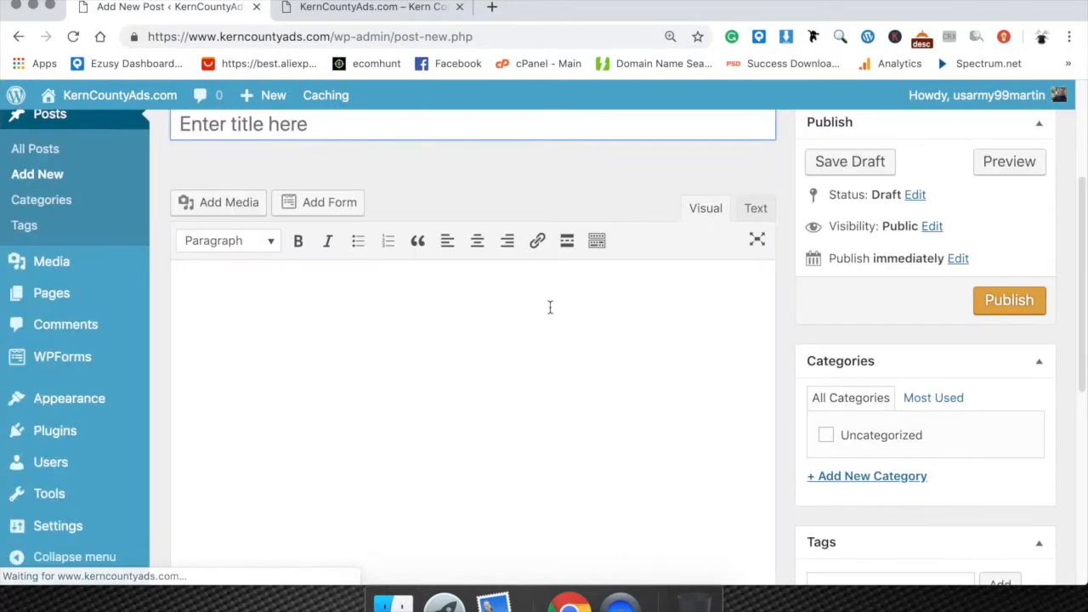
pyautogui.scroll(6, 632, 309)
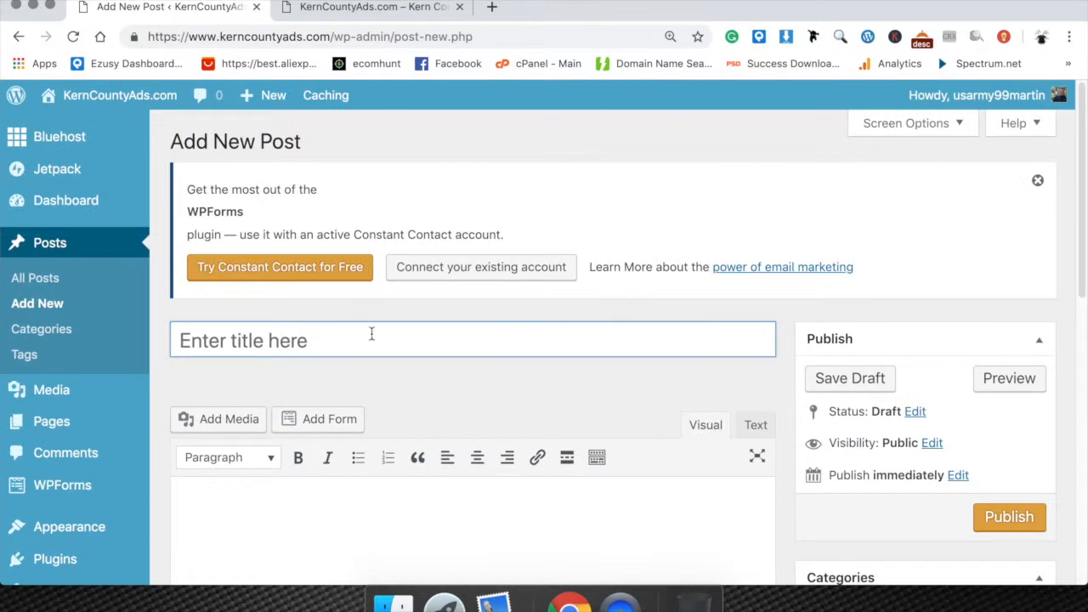
# Look over the new post's title, content, publishing and category areas.
pyautogui.click(357, 330)
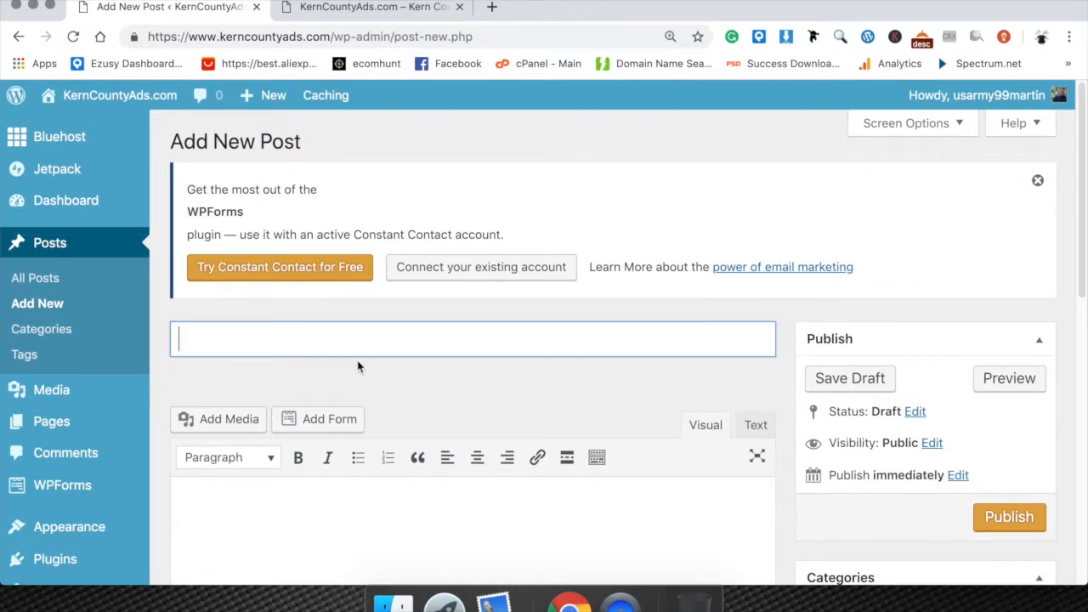
pyautogui.scroll(-3, 391, 434)
pyautogui.click(406, 397)
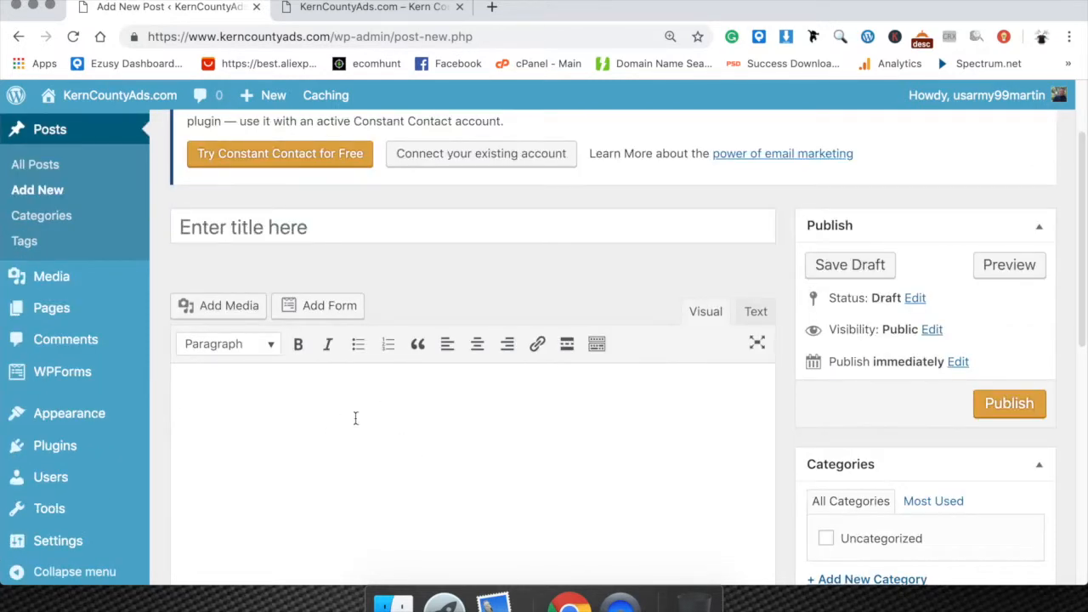
pyautogui.scroll(-1, 691, 472)
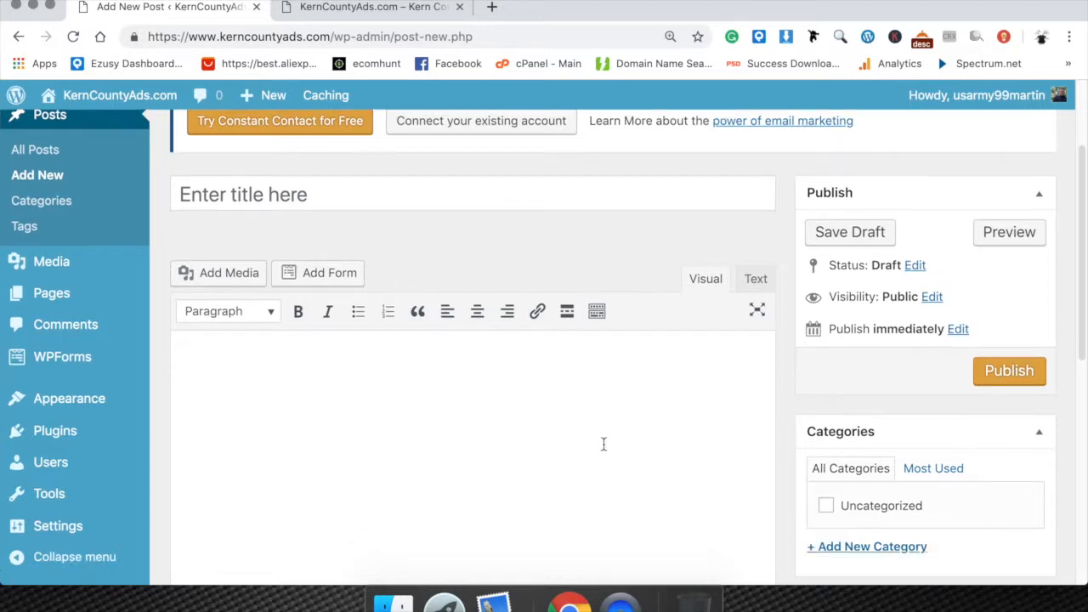
pyautogui.scroll(-2, 595, 467)
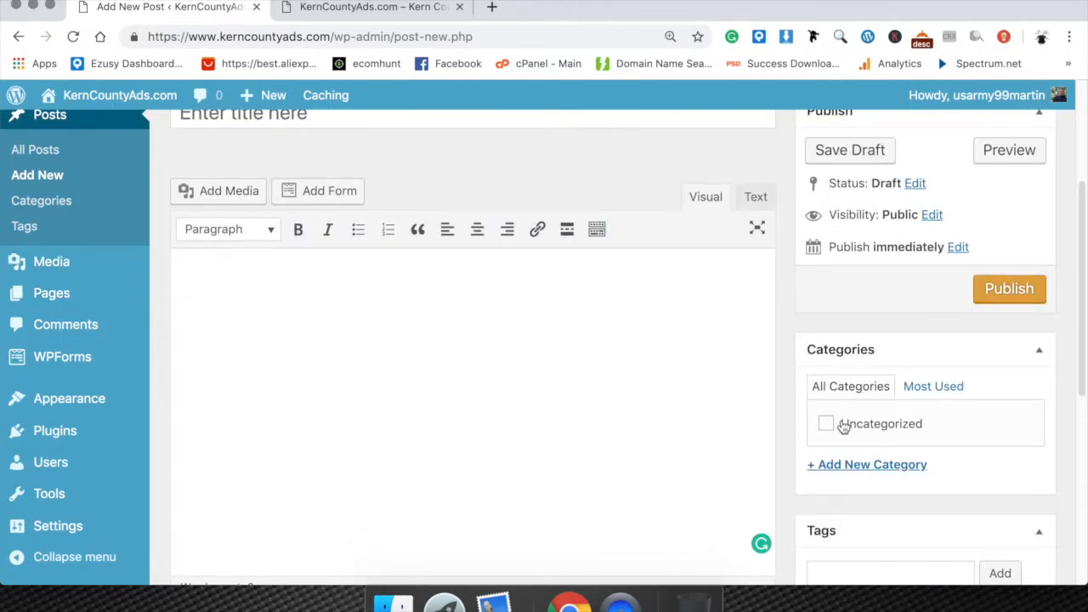
pyautogui.scroll(2, 353, 212)
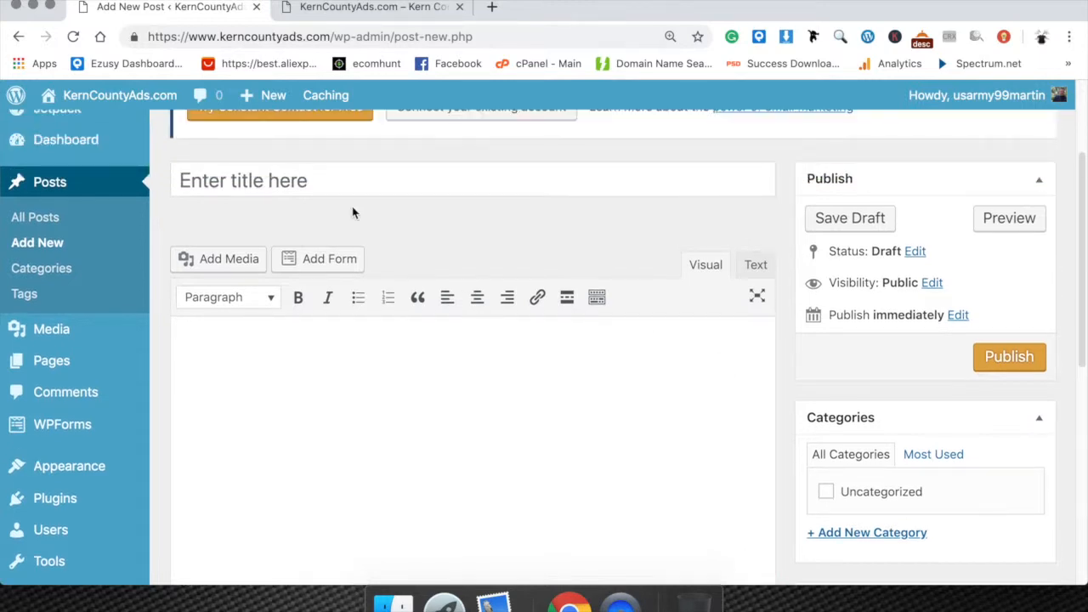
# Title the post Dogs, write "Dogs protect people." as its content, and assign it to the Uncategorized category.
pyautogui.click(314, 180)
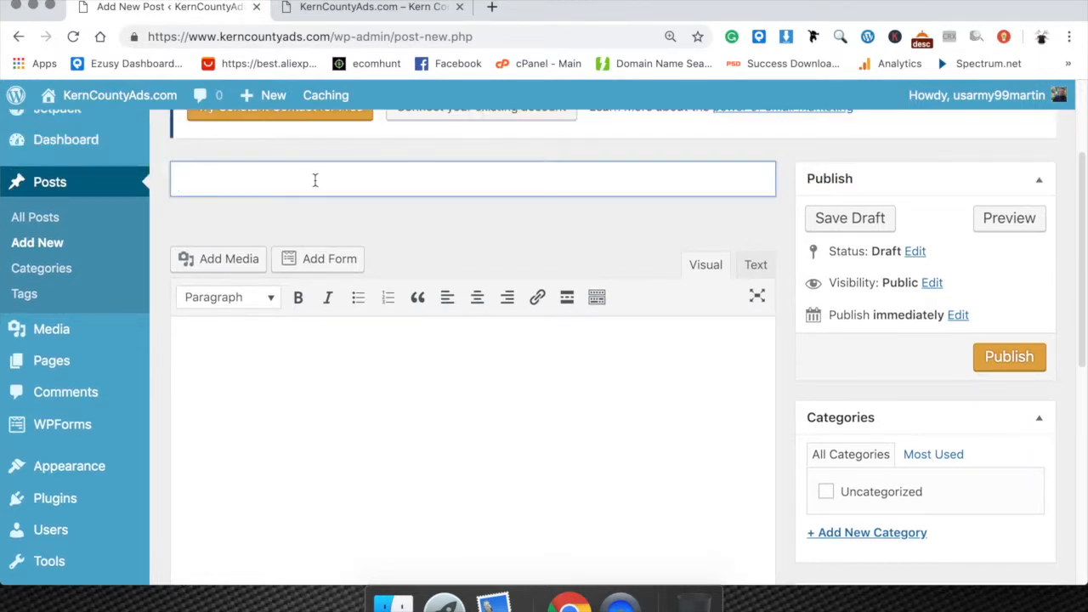
pyautogui.write('Dogs')
pyautogui.click(346, 342)
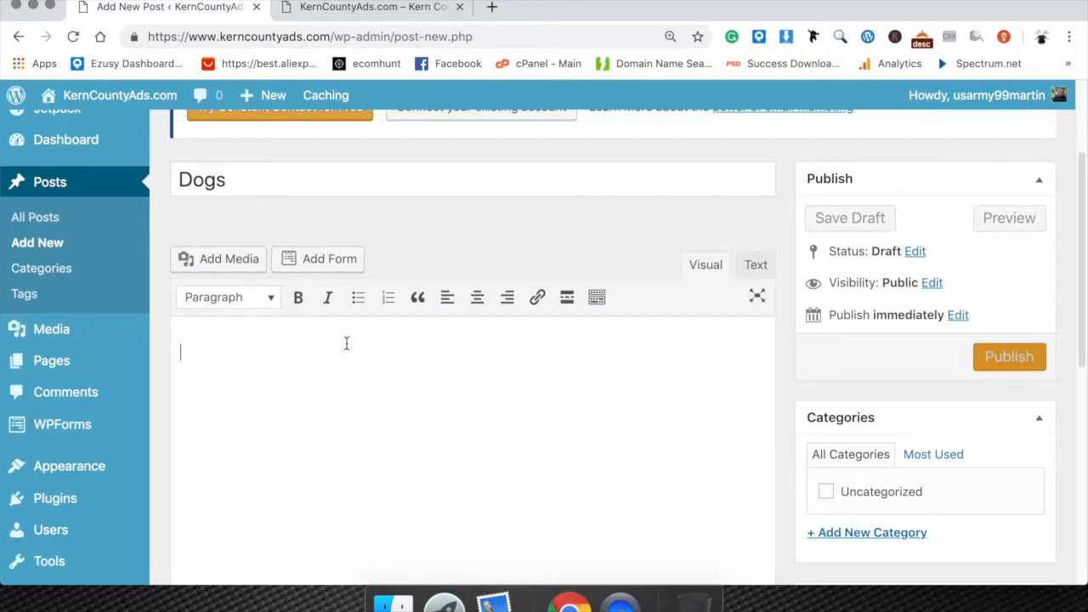
pyautogui.write('Dogs protect people.')
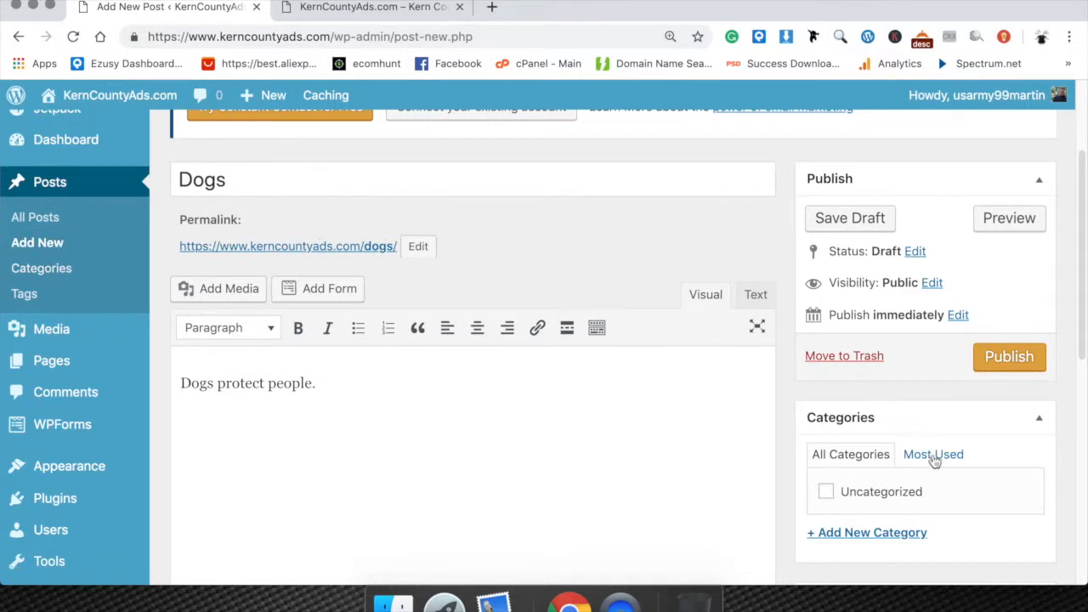
pyautogui.click(827, 493)
pyautogui.scroll(-3, 924, 468)
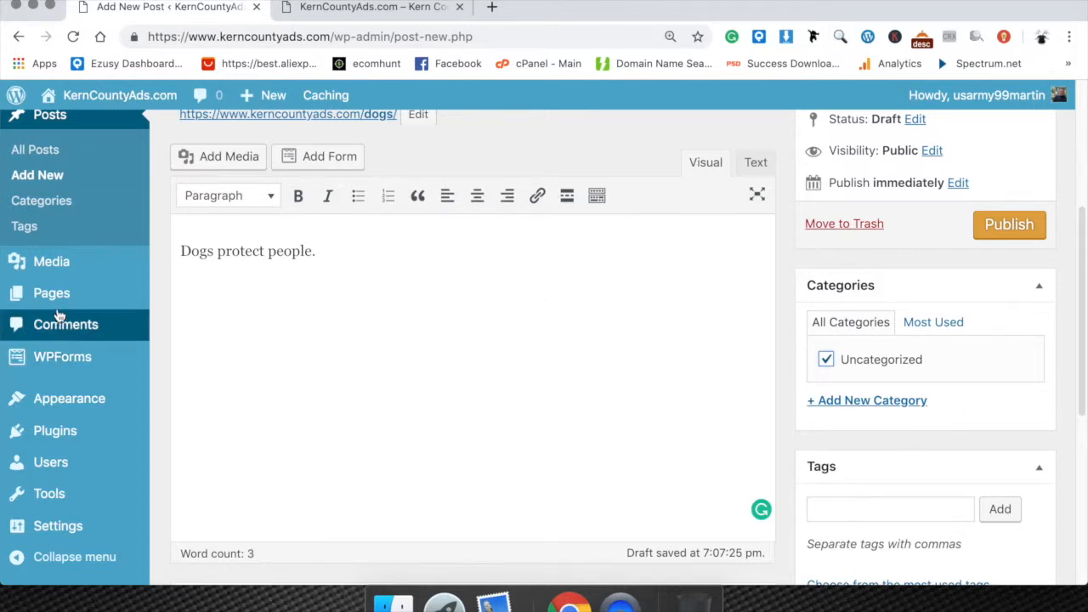
# Leave the post for the post categories page and enter a new category named Dogs with the slug dogs.
pyautogui.click(53, 202)
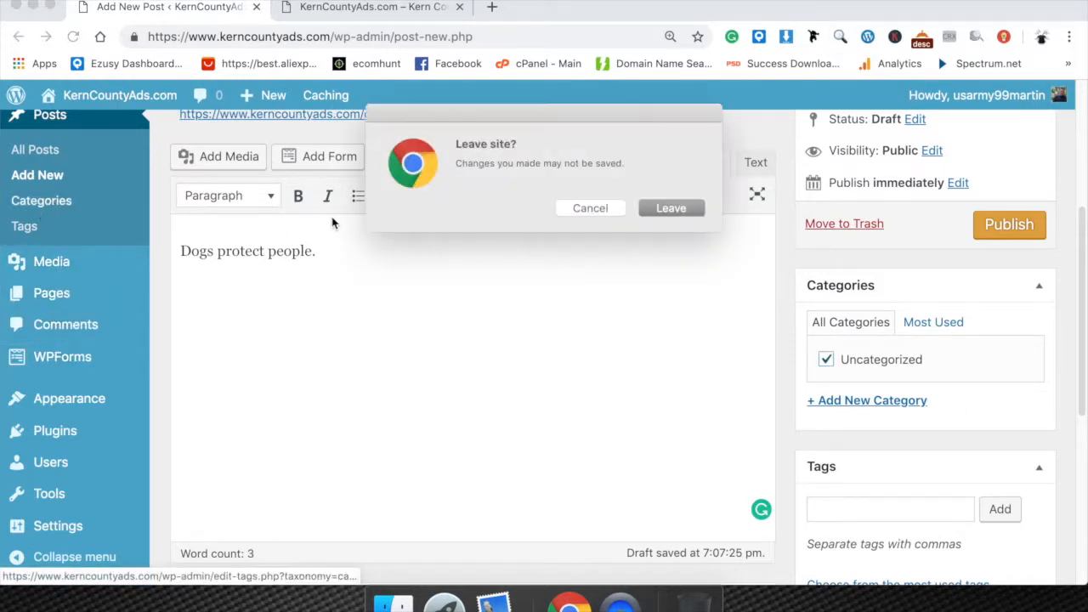
pyautogui.click(660, 205)
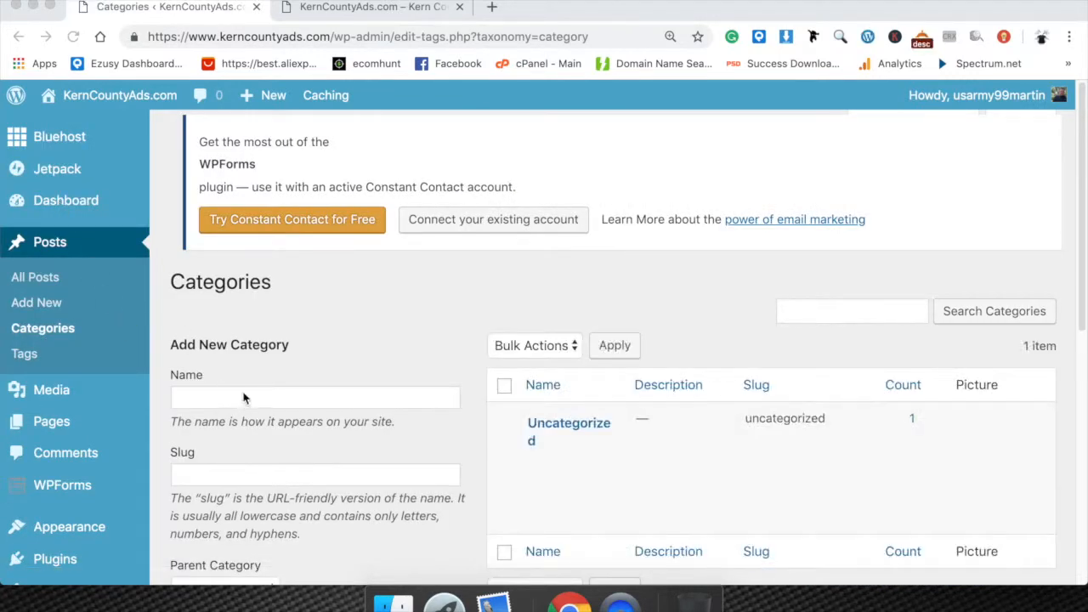
pyautogui.click(241, 397)
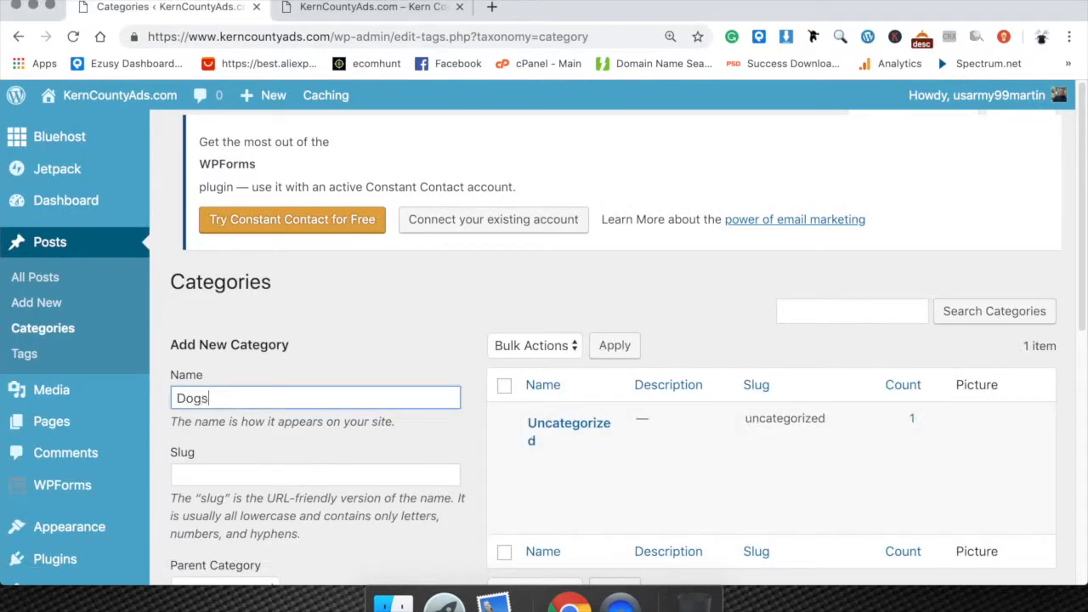
pyautogui.press('Tab')
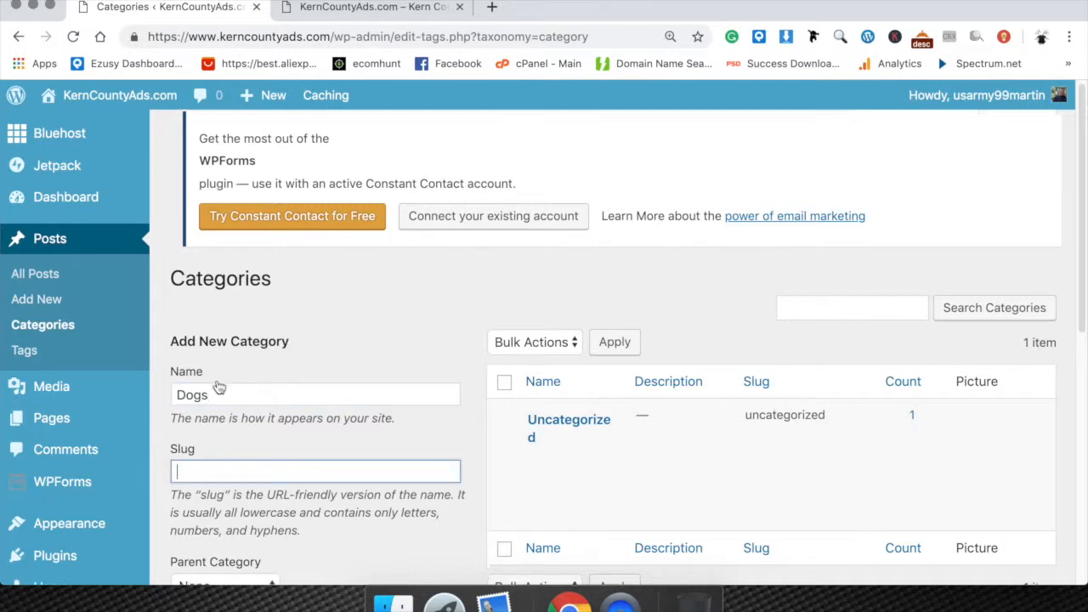
pyautogui.scroll(-2, 220, 388)
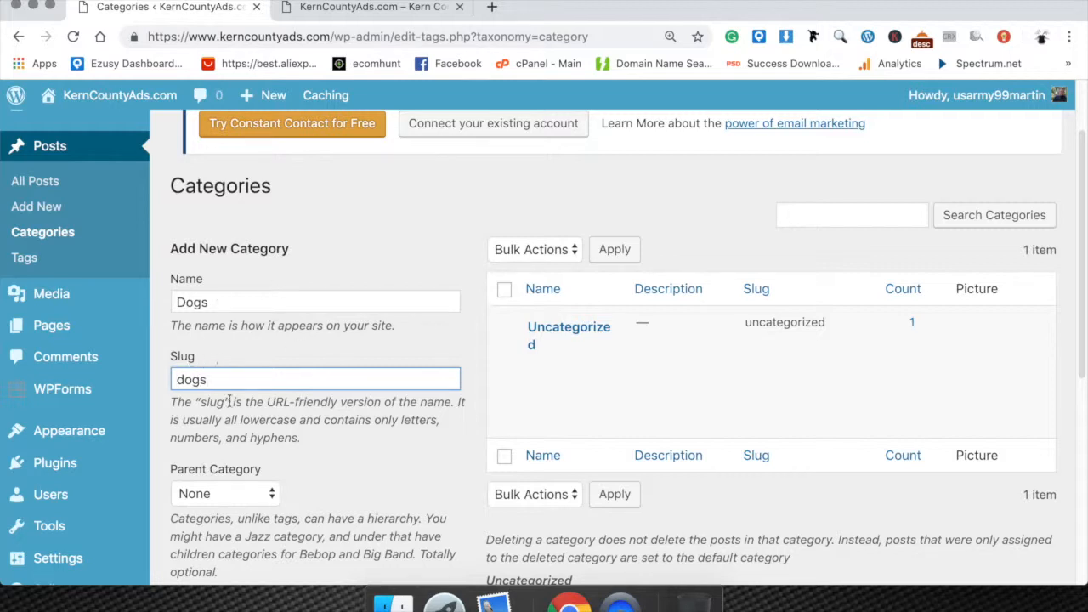
pyautogui.moveTo(214, 381); pyautogui.dragTo(176, 375)
pyautogui.click(240, 375)
# Review the parent category and description fields of the new category and read their help text.
pyautogui.scroll(-1, 248, 455)
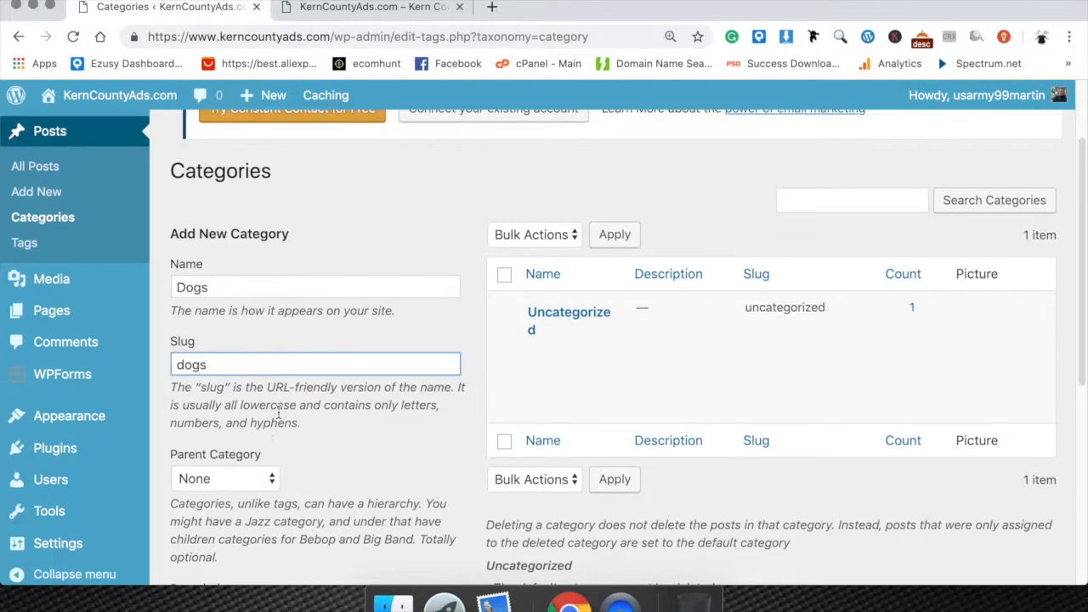
pyautogui.scroll(-3, 370, 450)
pyautogui.scroll(-3, 235, 418)
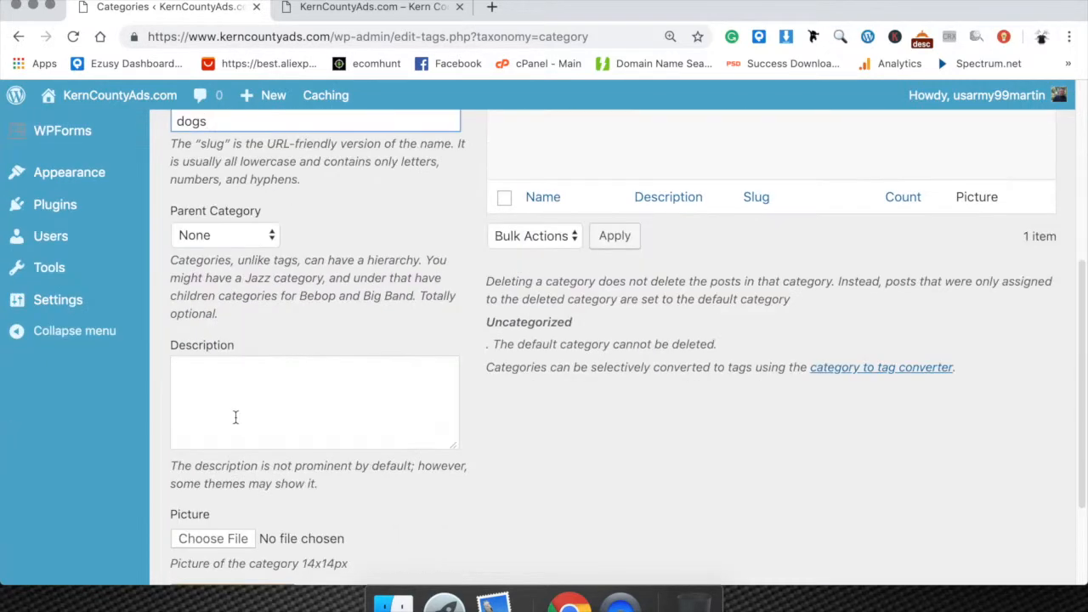
pyautogui.click(194, 373)
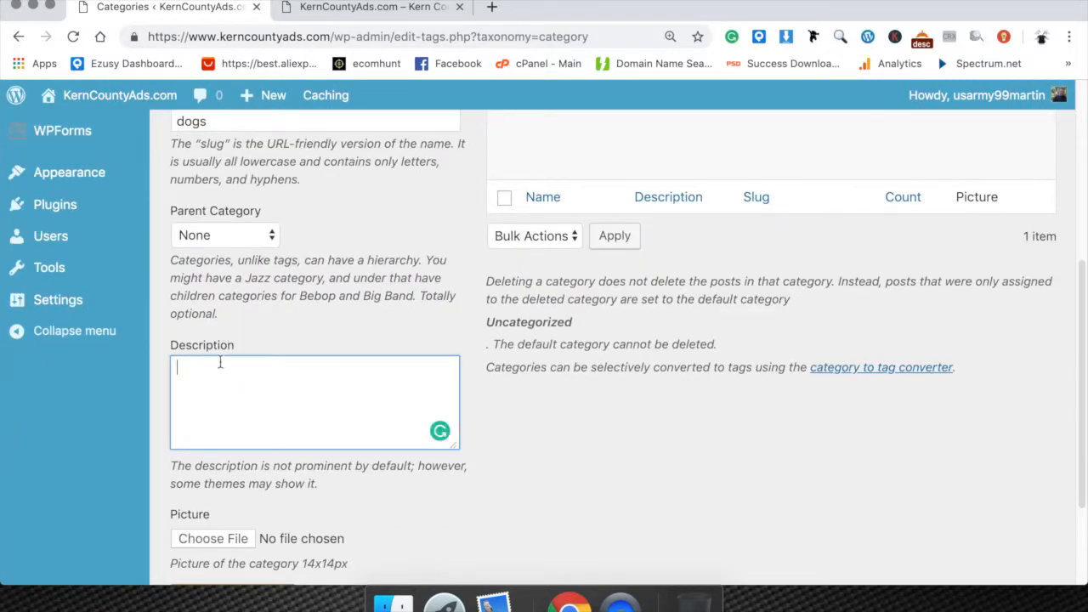
pyautogui.moveTo(172, 261); pyautogui.dragTo(277, 312)
pyautogui.click(274, 287)
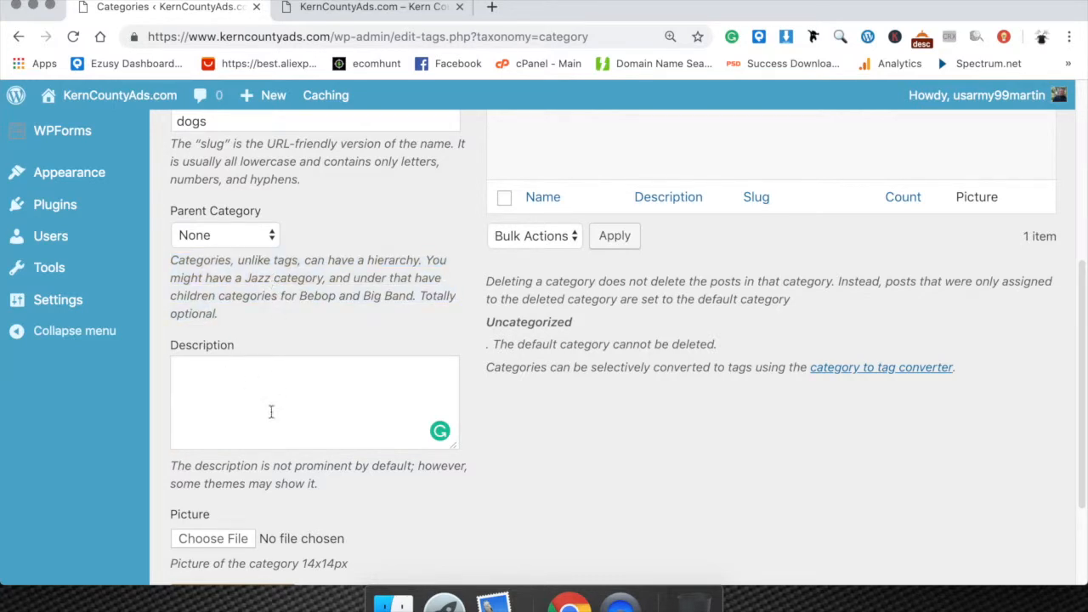
pyautogui.moveTo(172, 465); pyautogui.dragTo(314, 486)
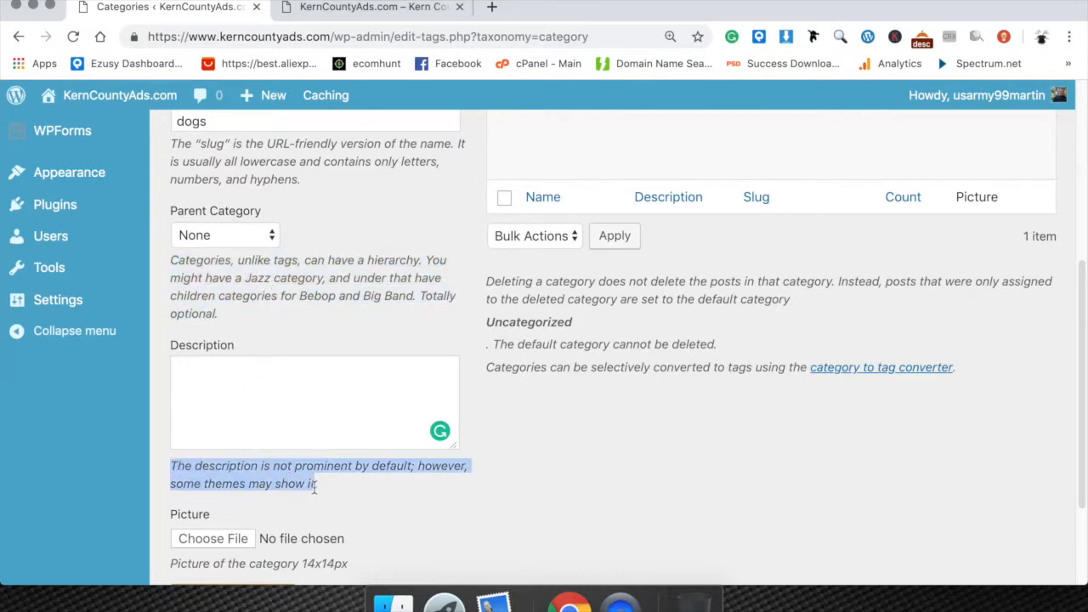
pyautogui.click(358, 489)
# Add the Dogs category with no parent, description or picture.
pyautogui.scroll(-3, 255, 518)
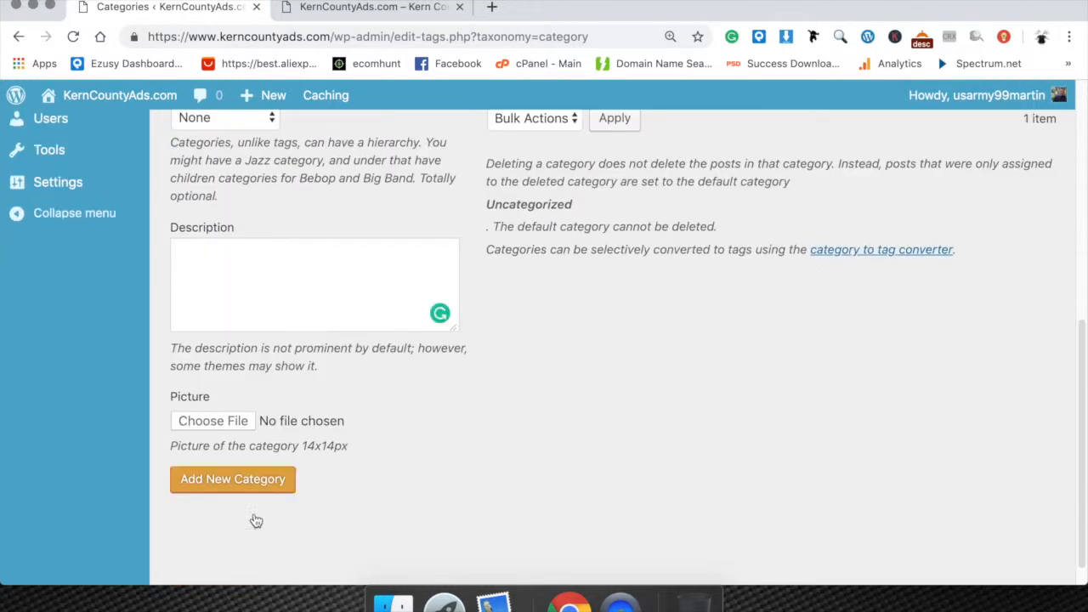
pyautogui.click(236, 479)
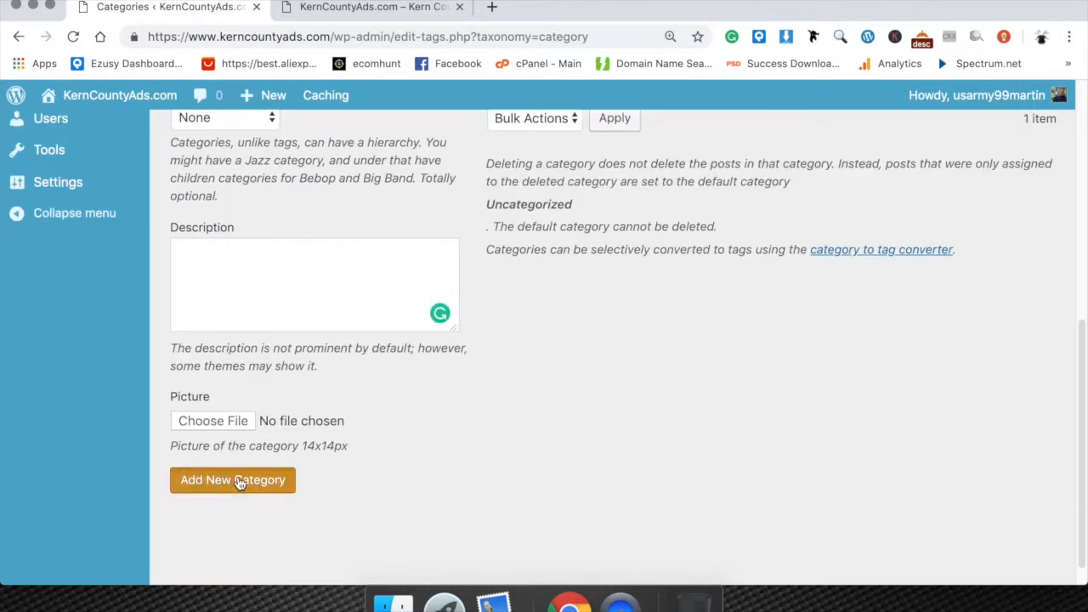
pyautogui.scroll(4, 510, 374)
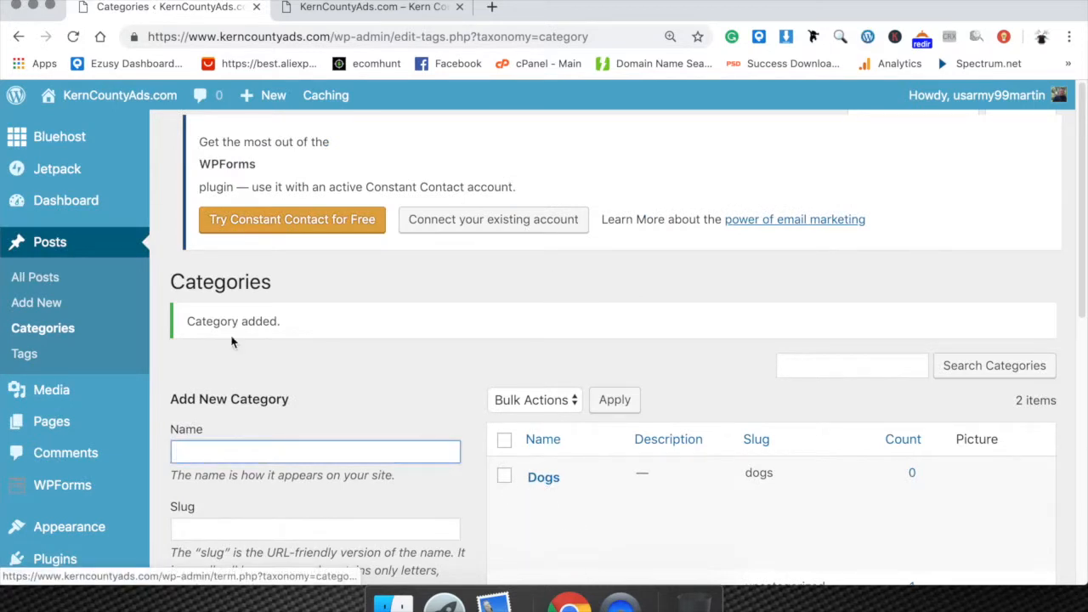
# Reopen the Dogs draft from the posts list for editing and place the cursor in its content area.
pyautogui.click(51, 242)
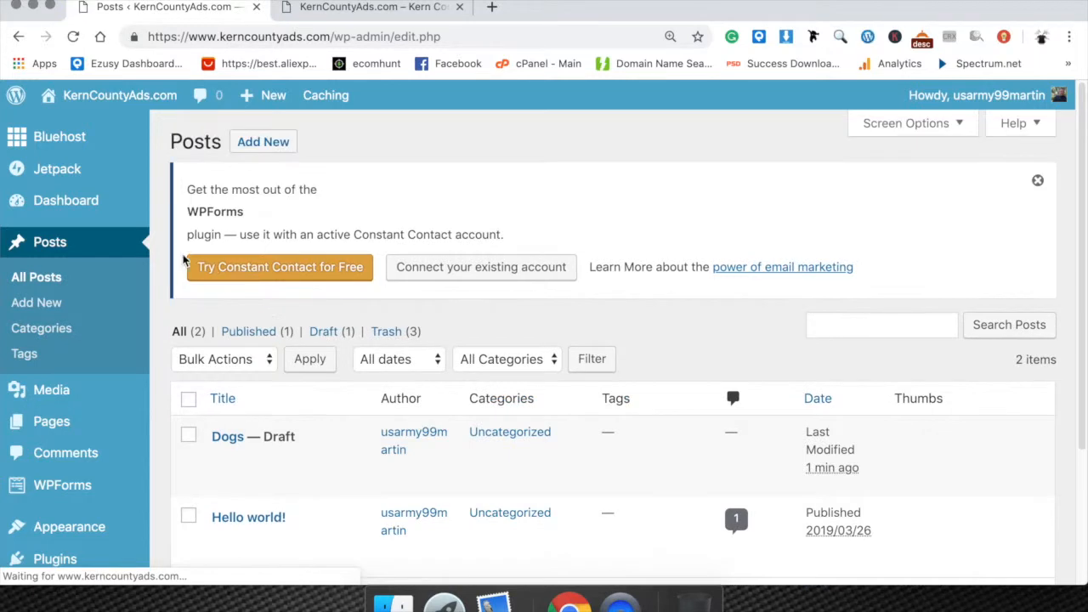
pyautogui.scroll(-2, 279, 325)
pyautogui.click(220, 394)
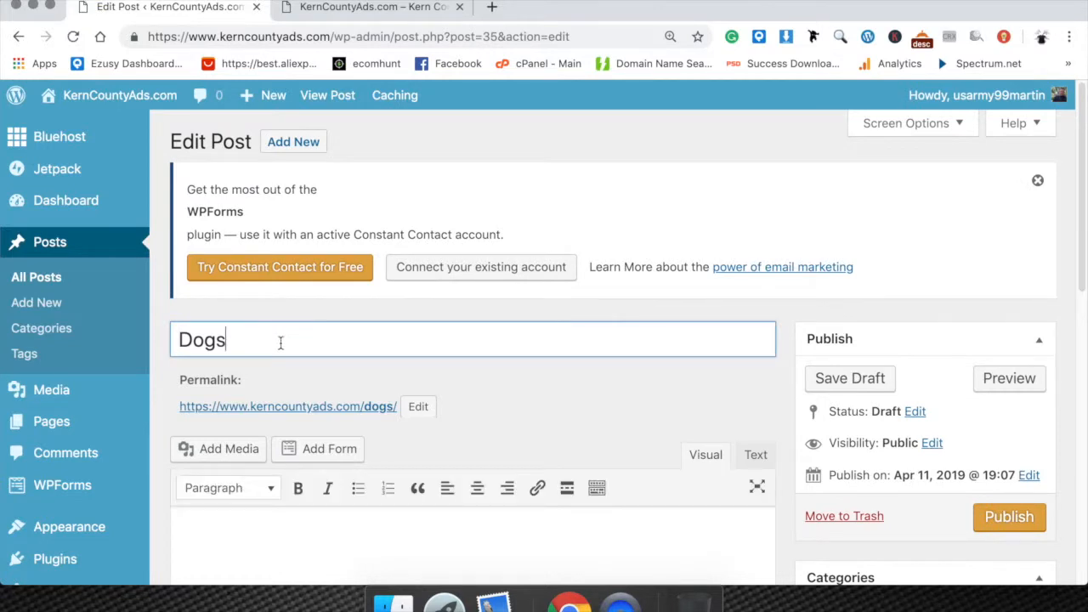
pyautogui.scroll(-3, 348, 340)
pyautogui.click(414, 455)
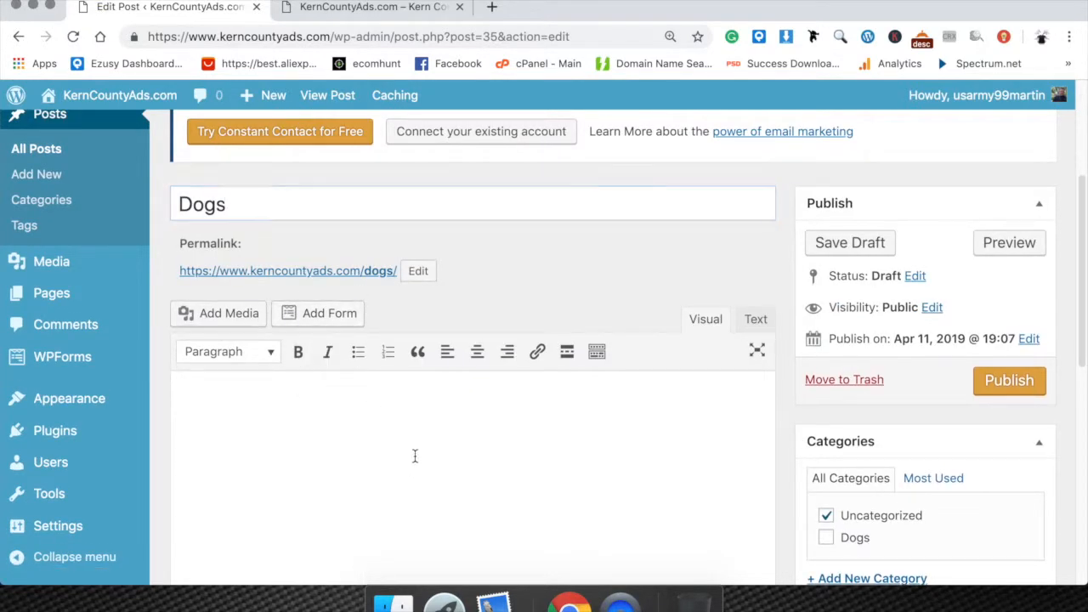
# Assign the post to the Dogs category instead of Uncategorized and write "Dogs protect people from harm." as its content.
pyautogui.scroll(-2, 888, 464)
pyautogui.click(833, 451)
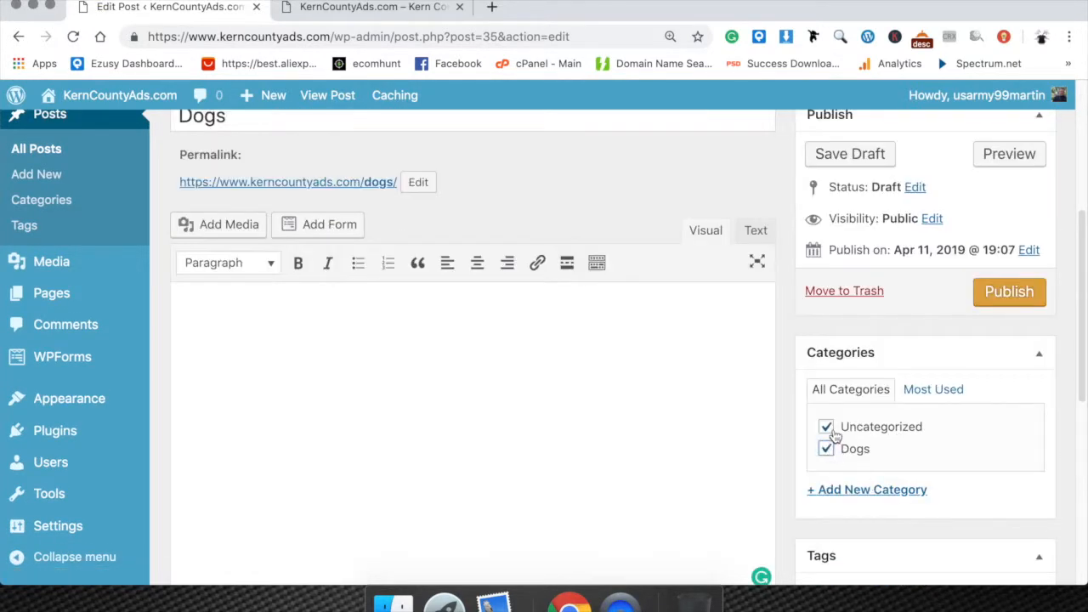
pyautogui.click(827, 428)
pyautogui.click(302, 374)
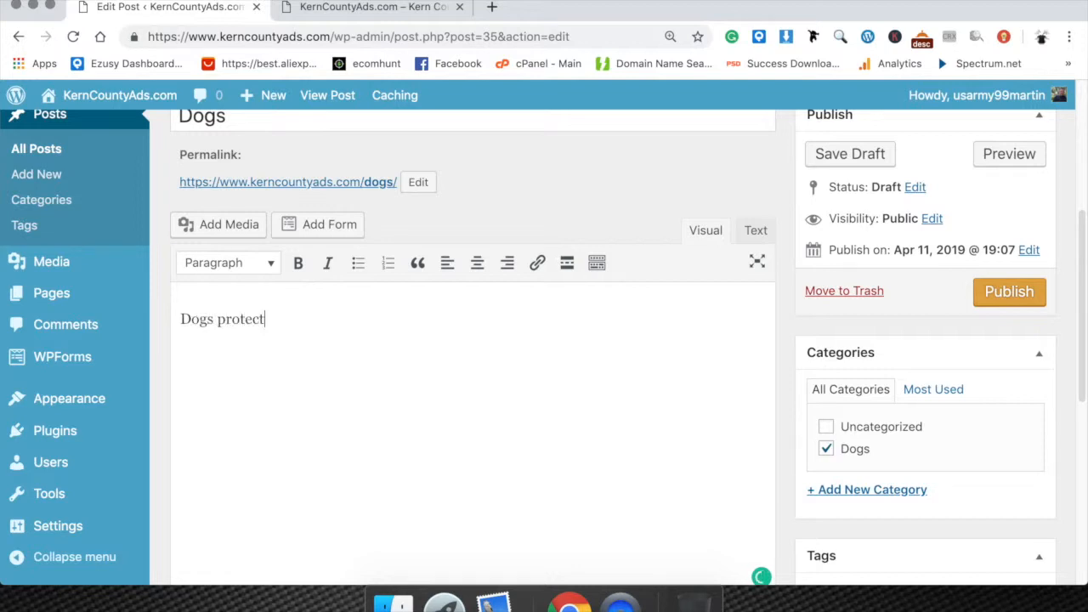
pyautogui.write('ople from harm.')
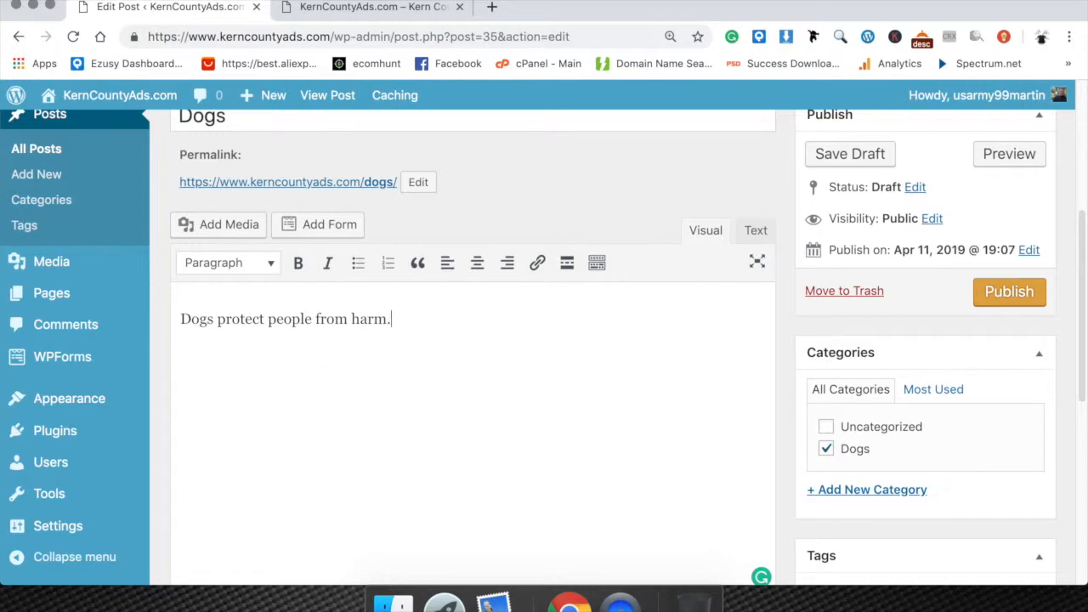
# Insert the site-shadows.jpg image from the media library below the post's sentence.
pyautogui.click(217, 225)
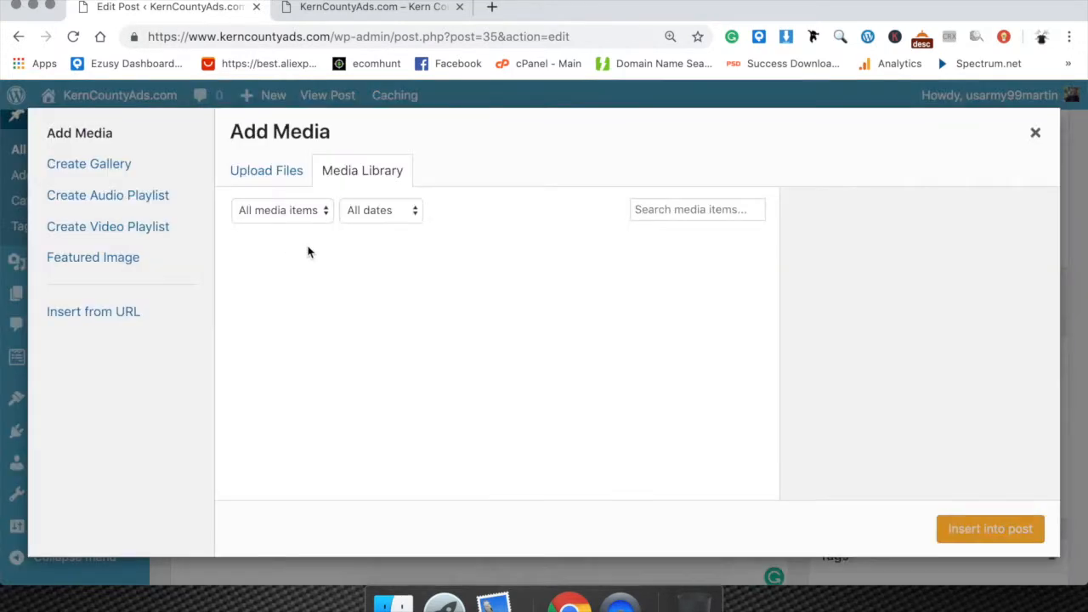
pyautogui.click(342, 255)
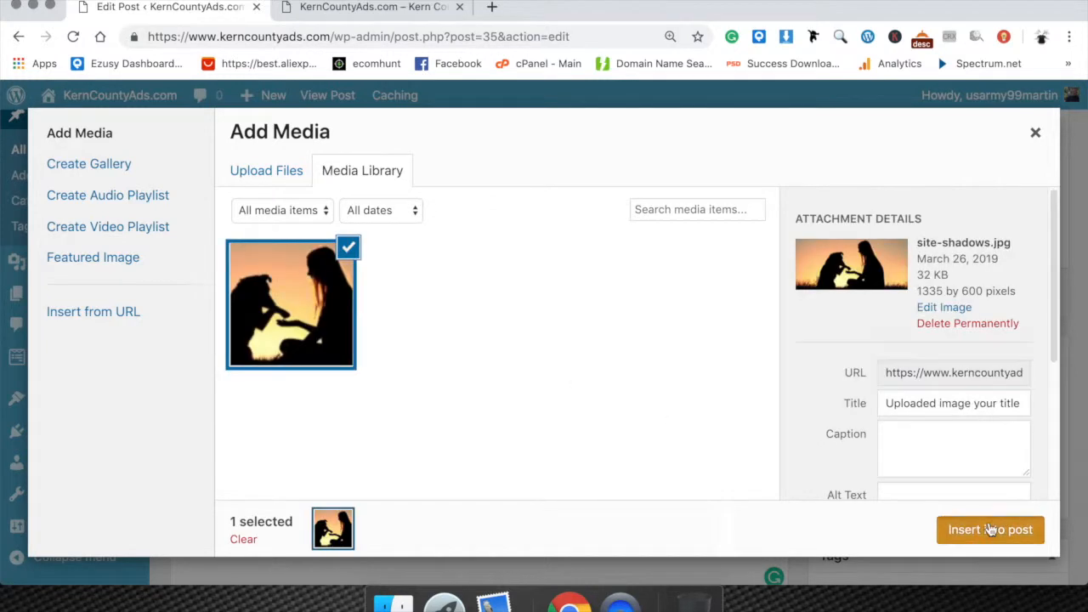
pyautogui.click(986, 528)
# Add the tags "dogs protect people" and "dogs protect" to the post.
pyautogui.scroll(-5, 578, 419)
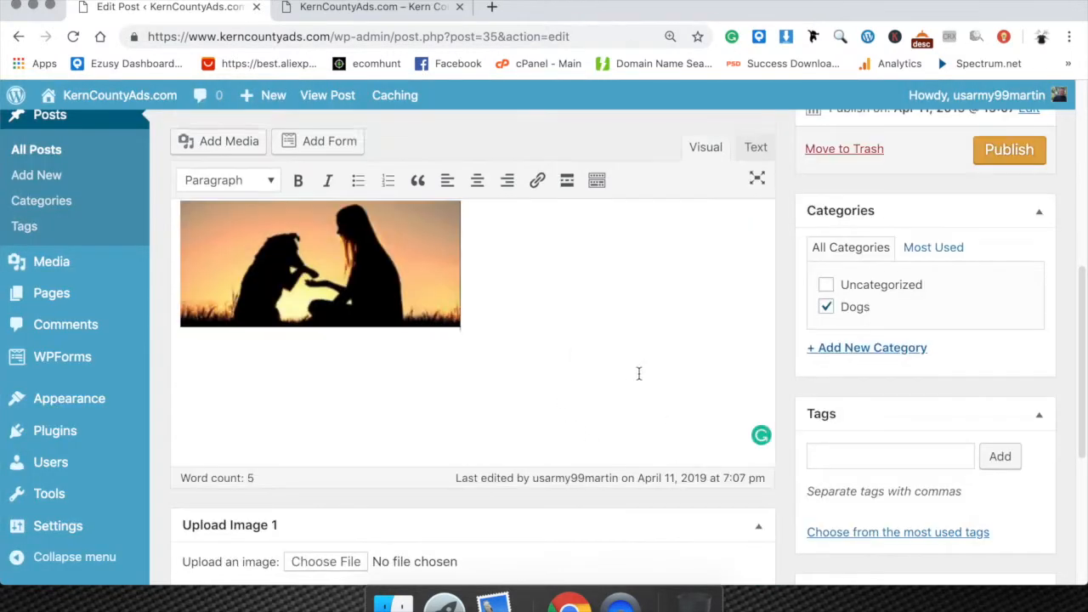
pyautogui.click(882, 415)
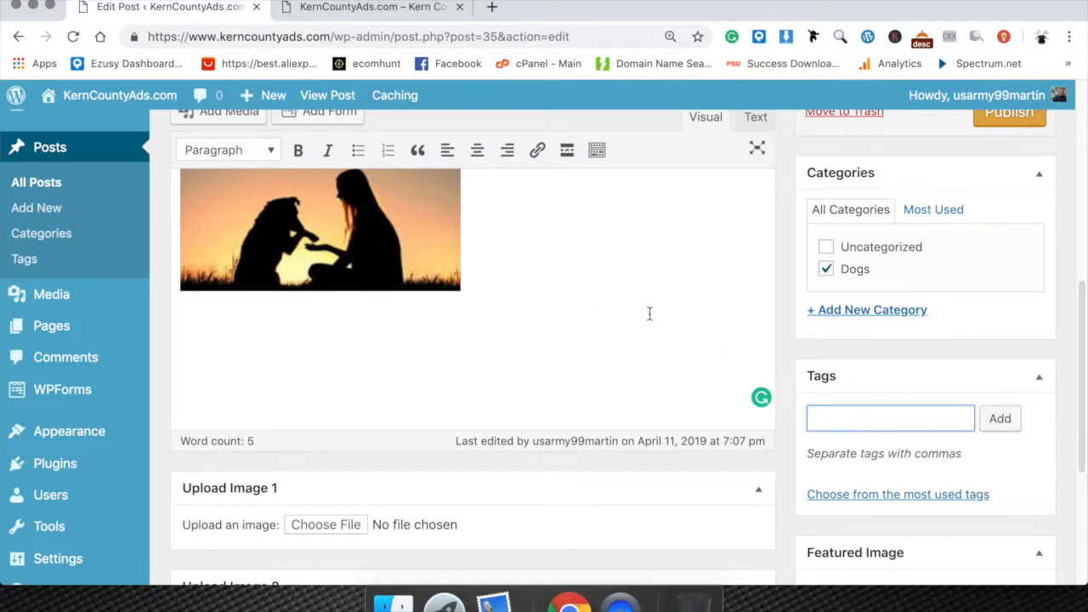
pyautogui.click(888, 418)
pyautogui.write('protect people')
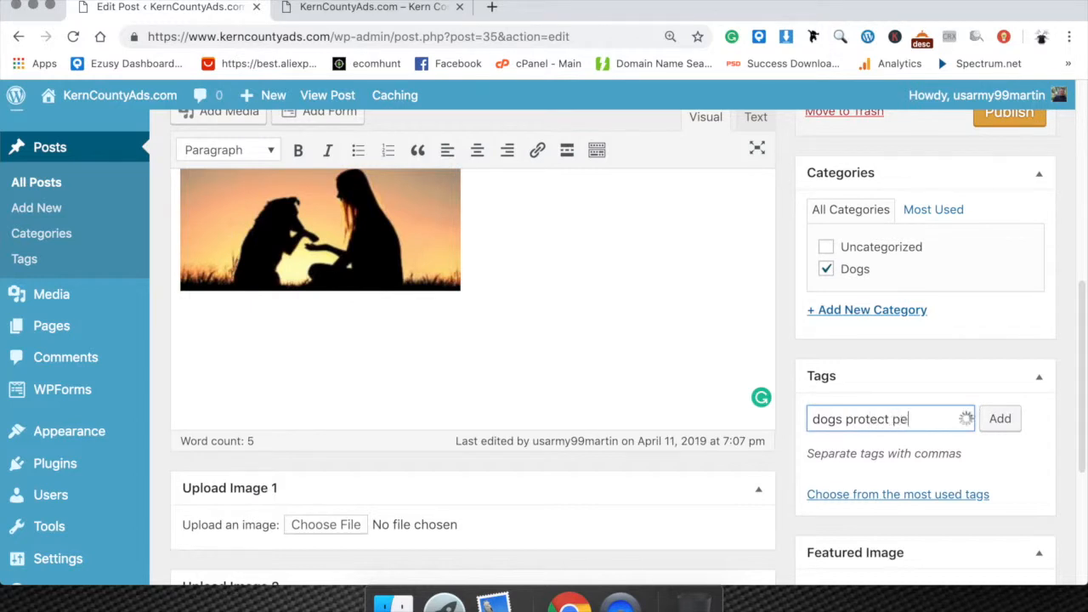
pyautogui.press('Return')
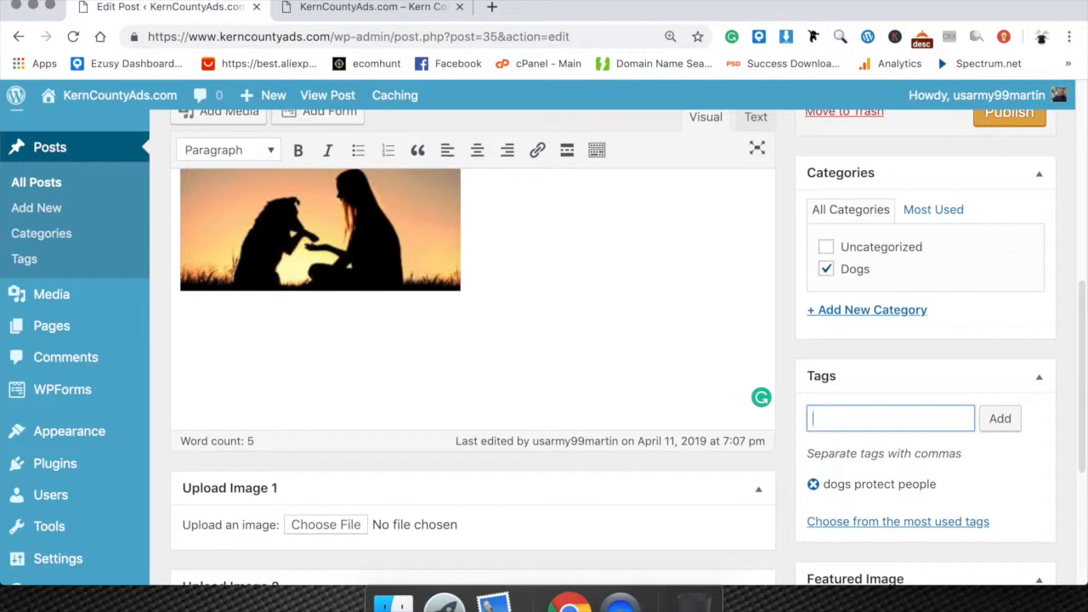
pyautogui.write('protect')
pyautogui.press('Return')
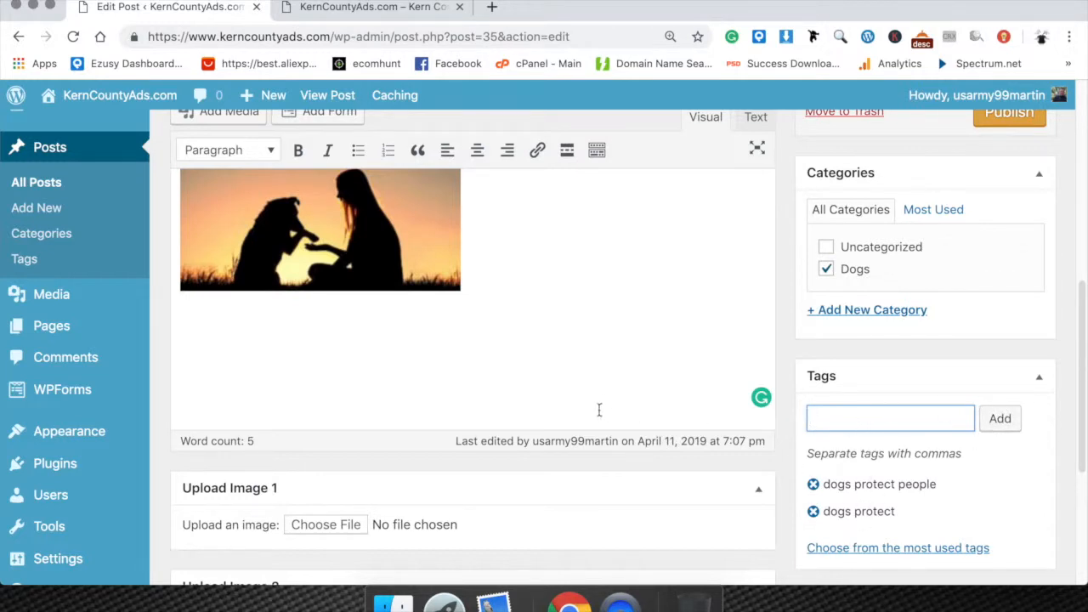
# Review the post's image upload and featured image options, and check the post thumbnail on the live homepage.
pyautogui.scroll(-2, 599, 410)
pyautogui.scroll(-5, 618, 393)
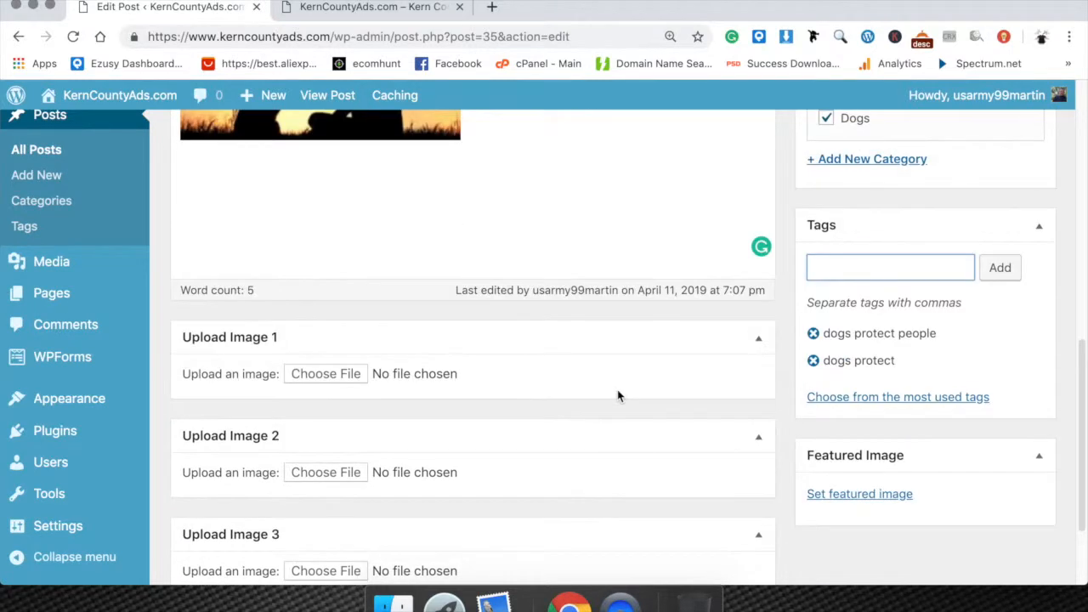
pyautogui.scroll(-3, 618, 396)
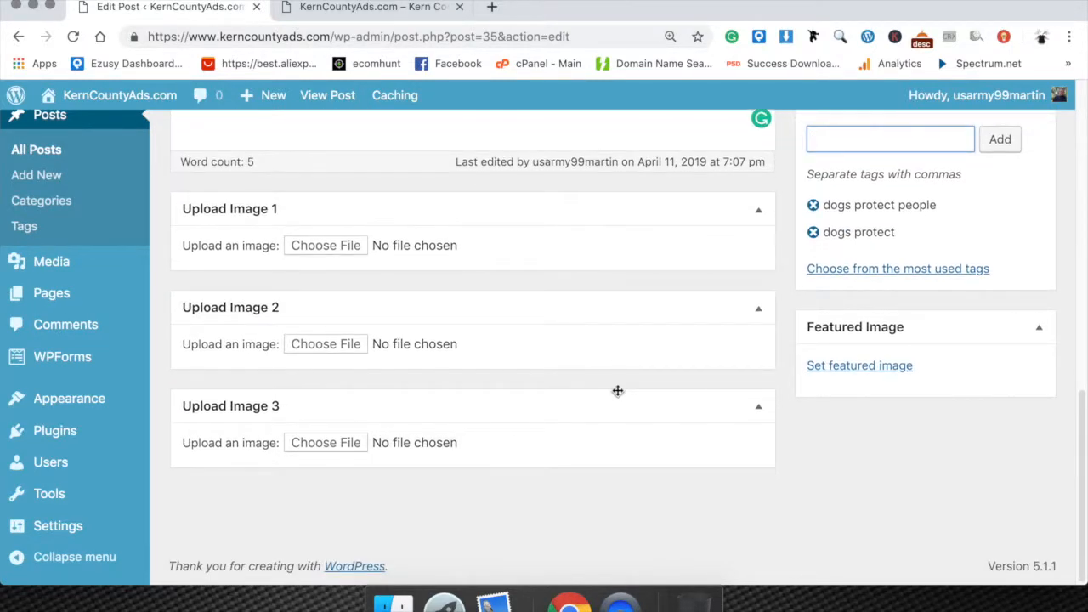
pyautogui.scroll(6, 618, 391)
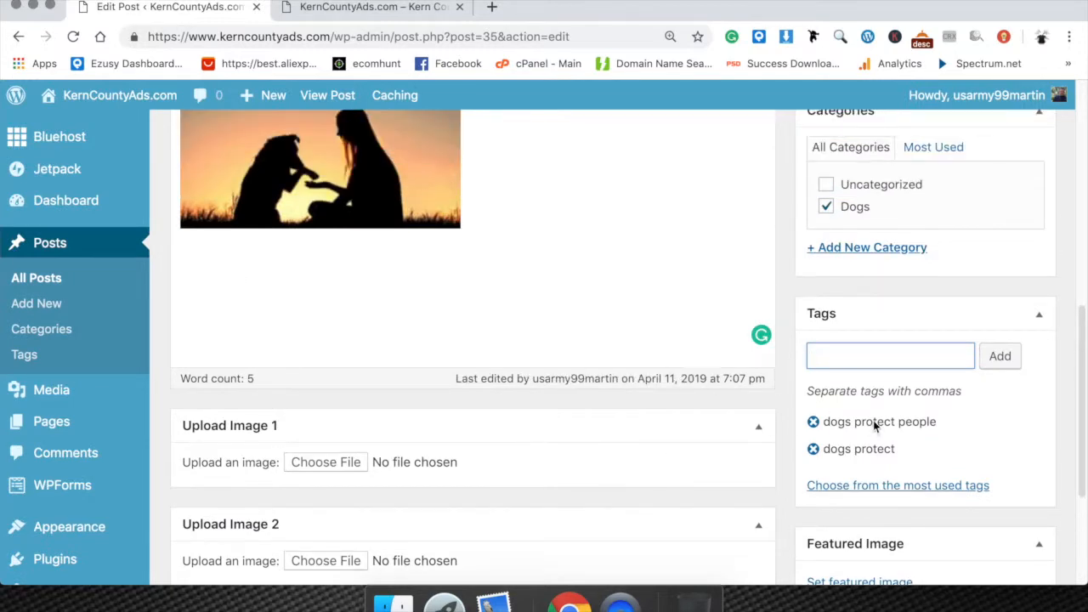
pyautogui.scroll(-3, 874, 421)
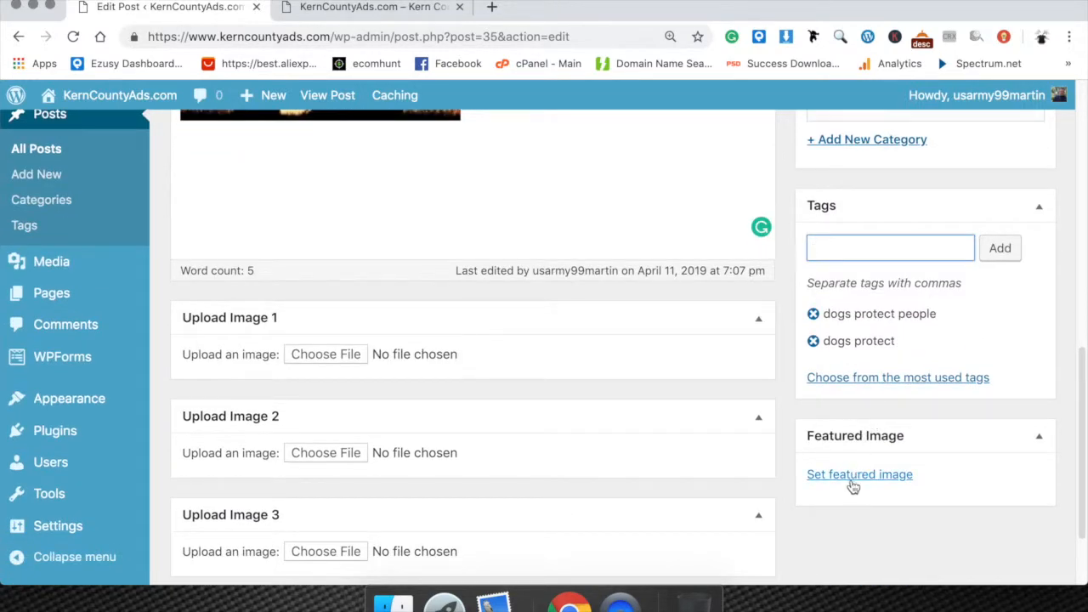
pyautogui.click(413, 10)
pyautogui.scroll(-4, 414, 338)
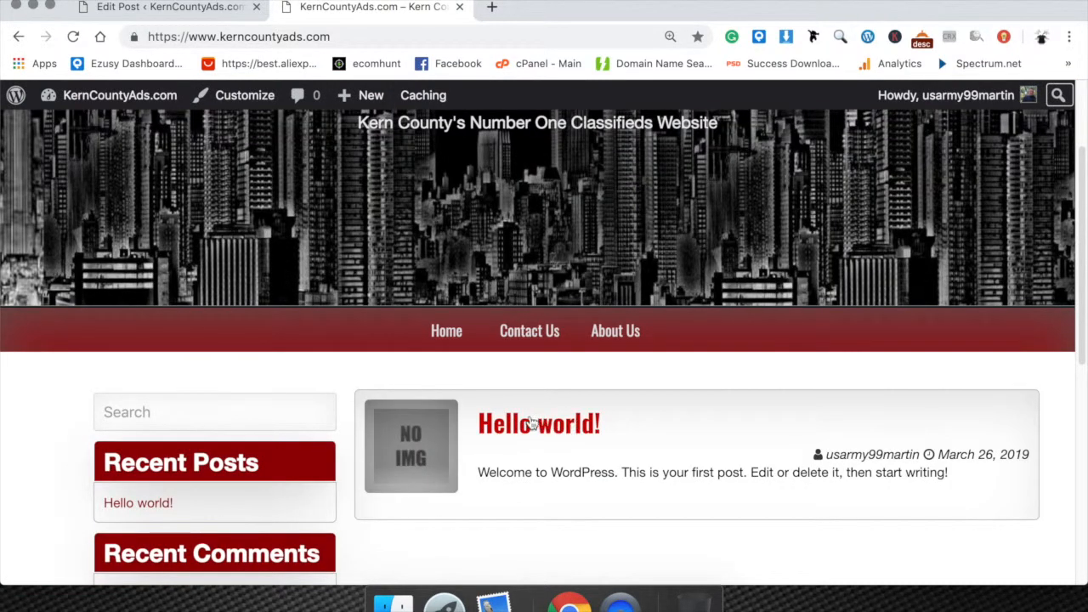
pyautogui.click(192, 15)
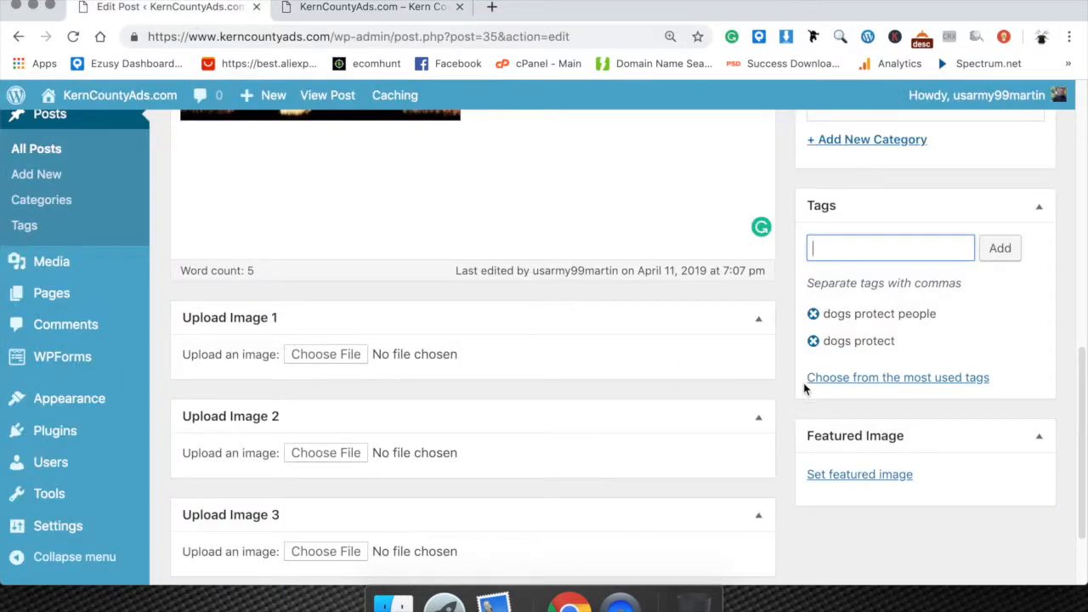
# Set site-shadows.jpg from the media library as the post's featured image.
pyautogui.click(859, 474)
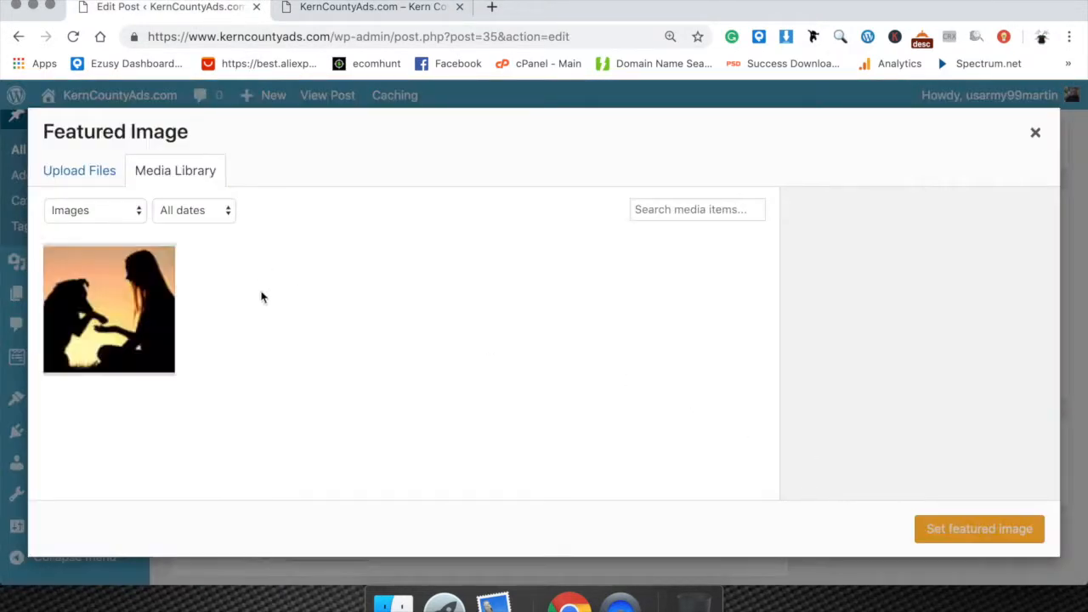
pyautogui.click(111, 314)
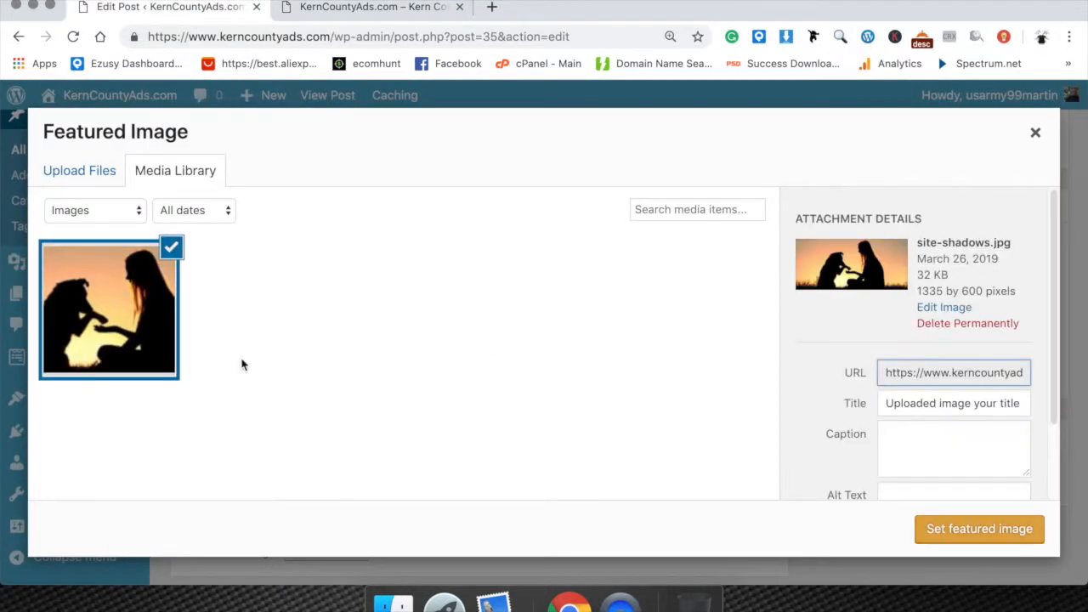
pyautogui.click(988, 531)
# Check over the finished Dogs post and publish it.
pyautogui.scroll(5, 959, 443)
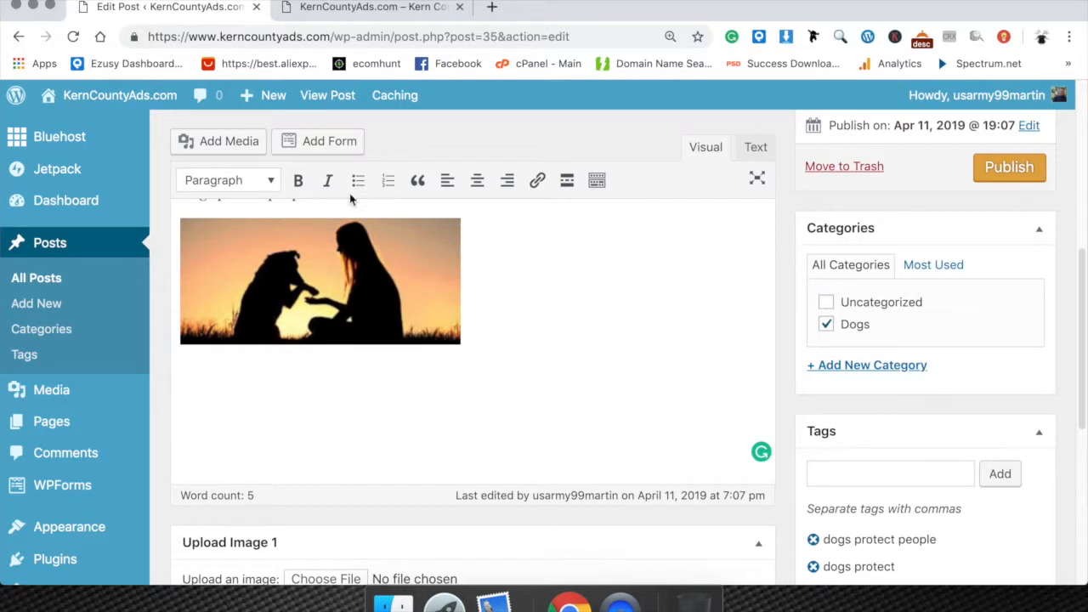
pyautogui.scroll(-5, 577, 298)
pyautogui.scroll(5, 440, 362)
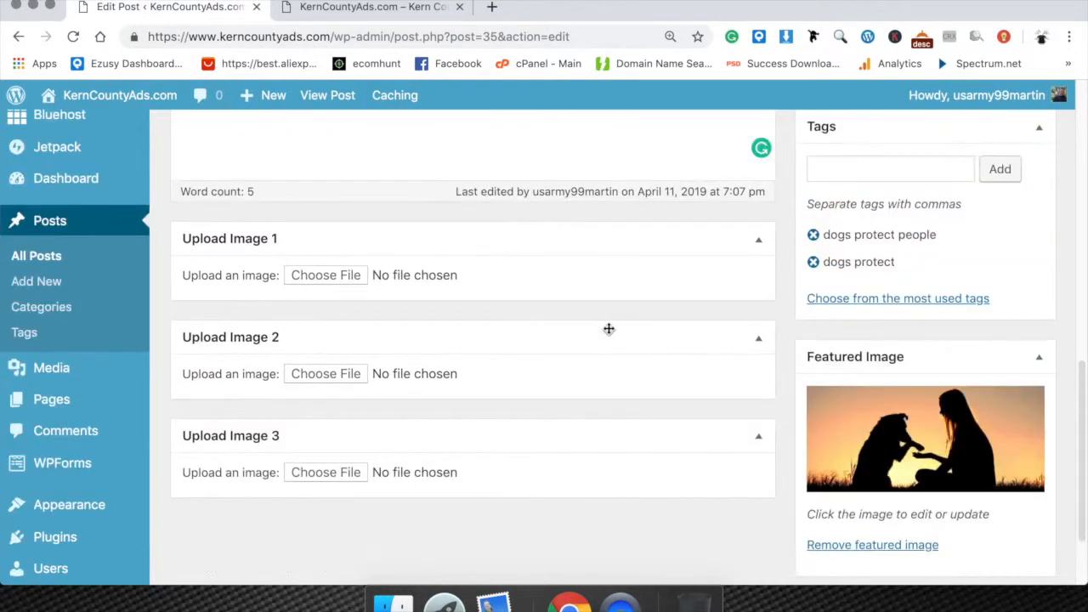
pyautogui.click(1018, 194)
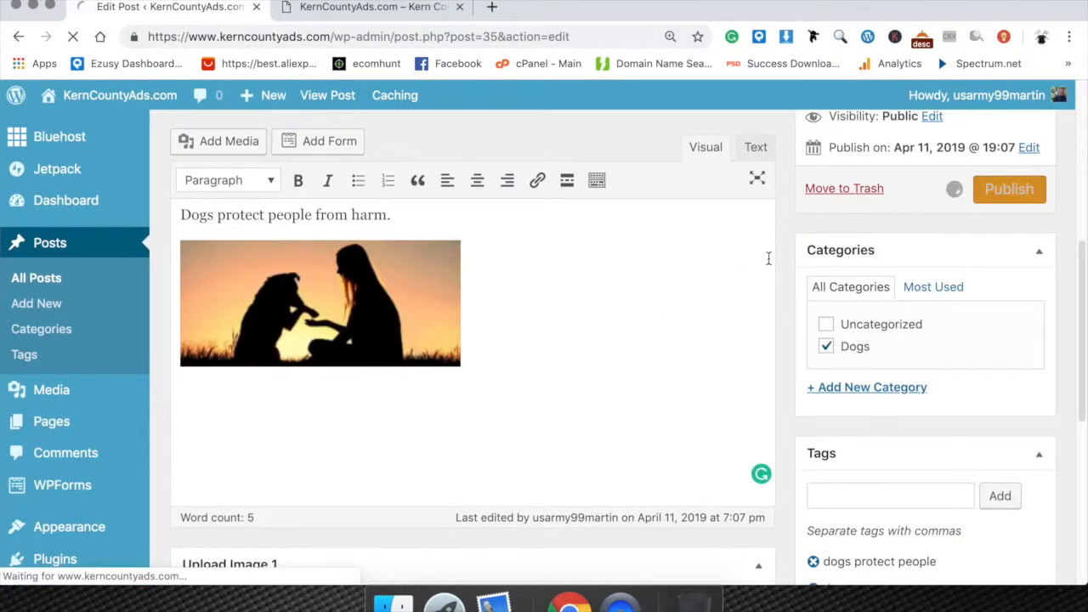
pyautogui.scroll(3, 795, 258)
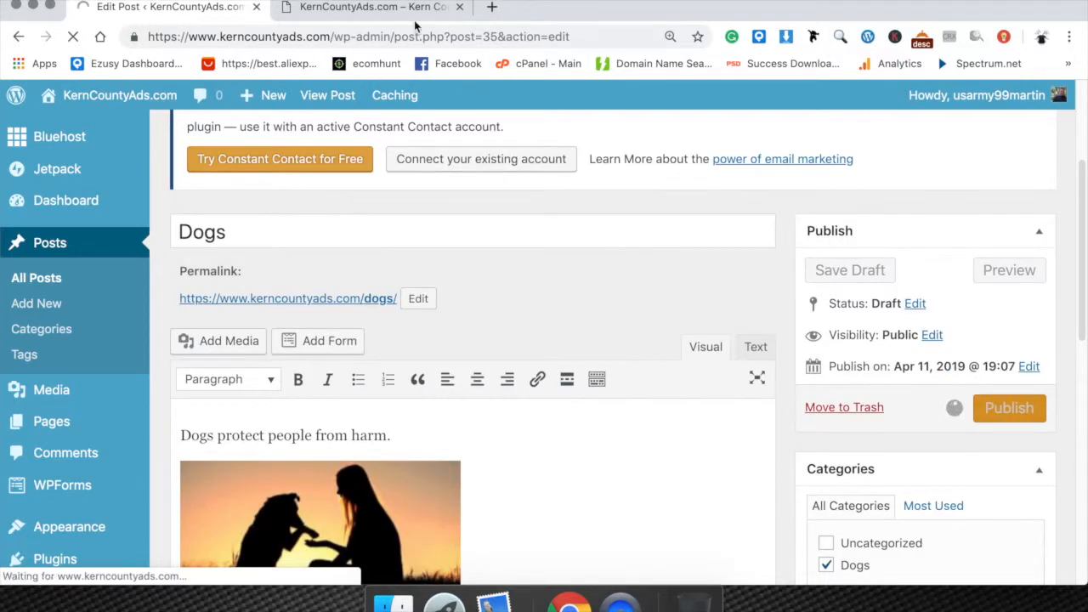
# Reload the live homepage and examine the Dogs entry's thumbnail, excerpt text and tags.
pyautogui.click(357, 8)
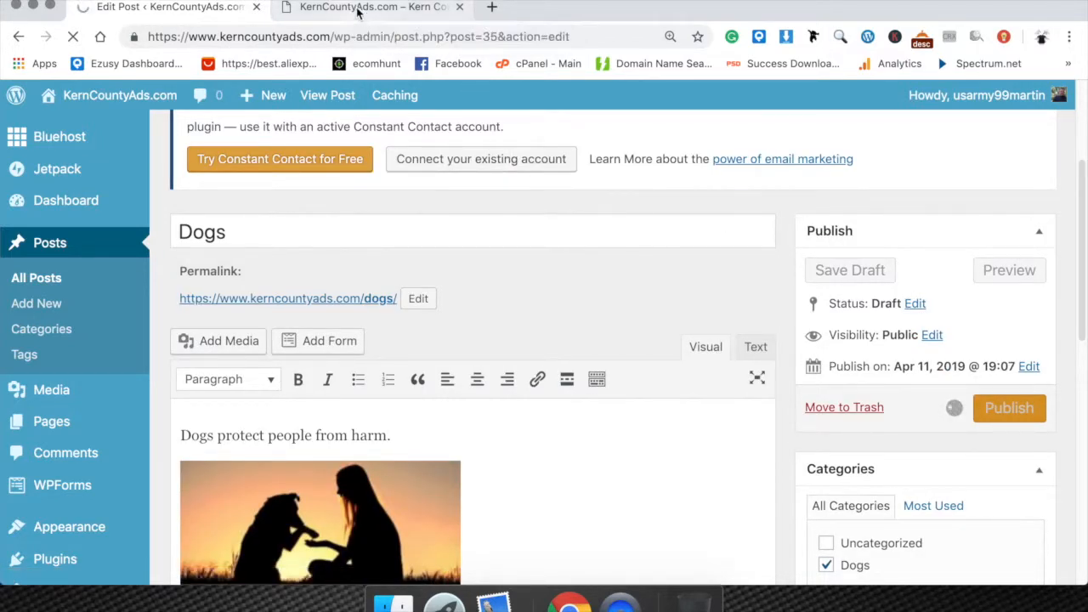
pyautogui.rightClick(588, 370)
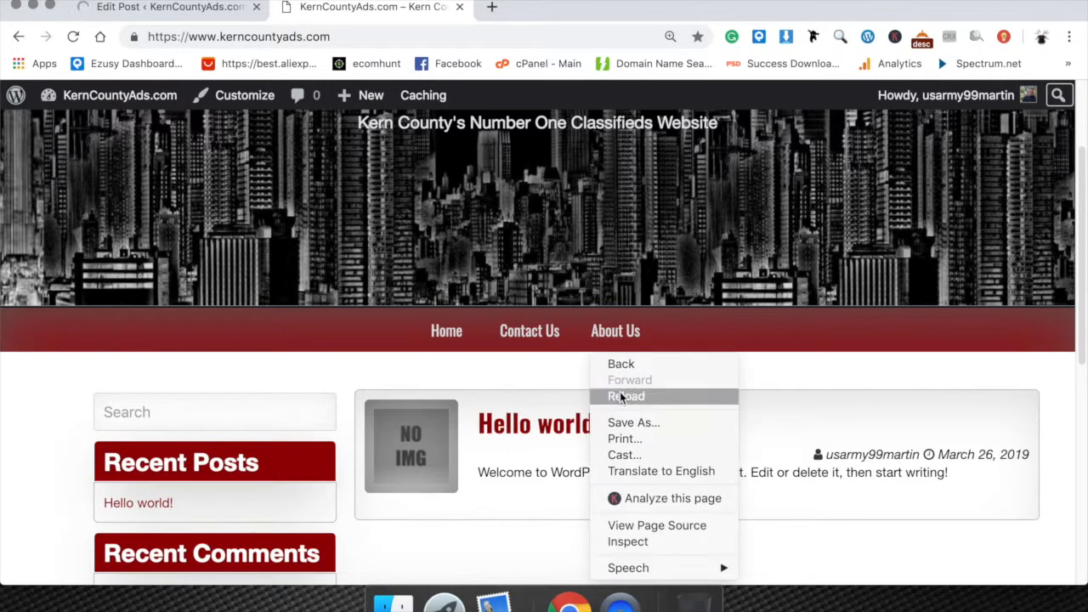
pyautogui.click(622, 396)
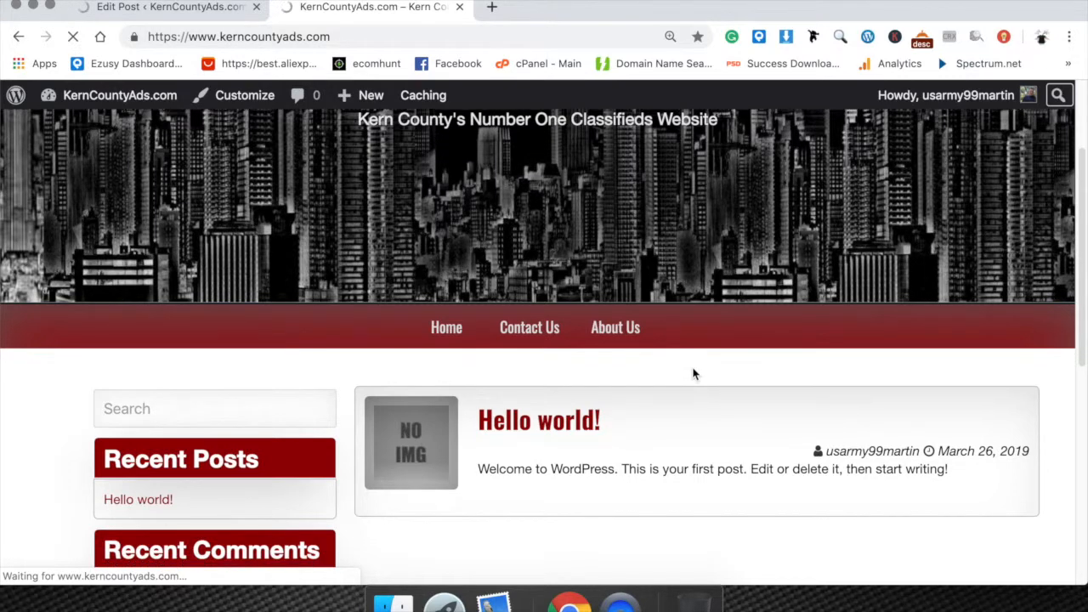
pyautogui.scroll(-1, 691, 372)
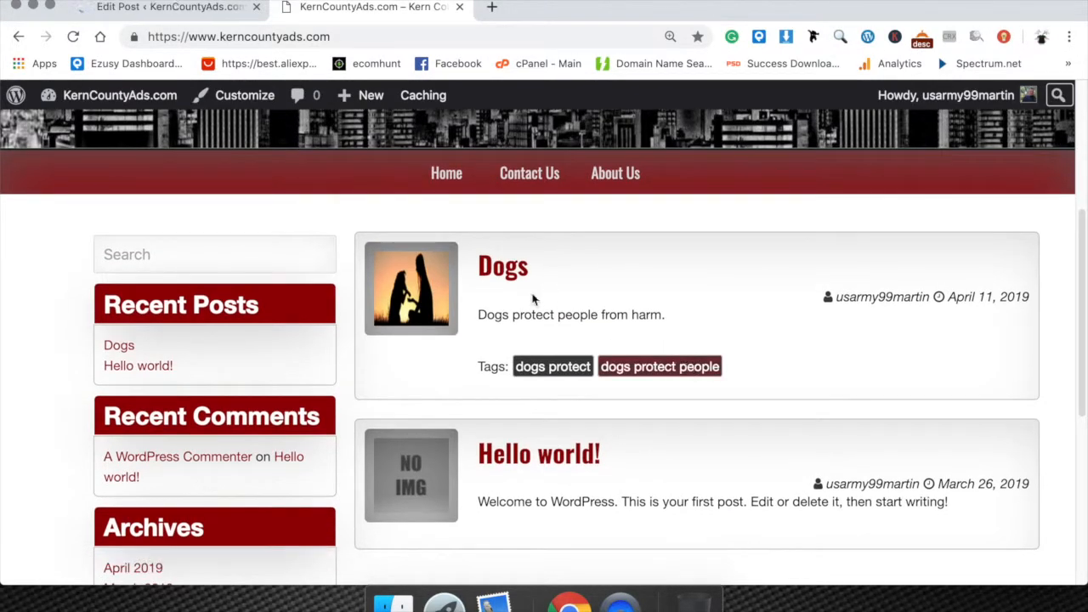
pyautogui.moveTo(434, 289)
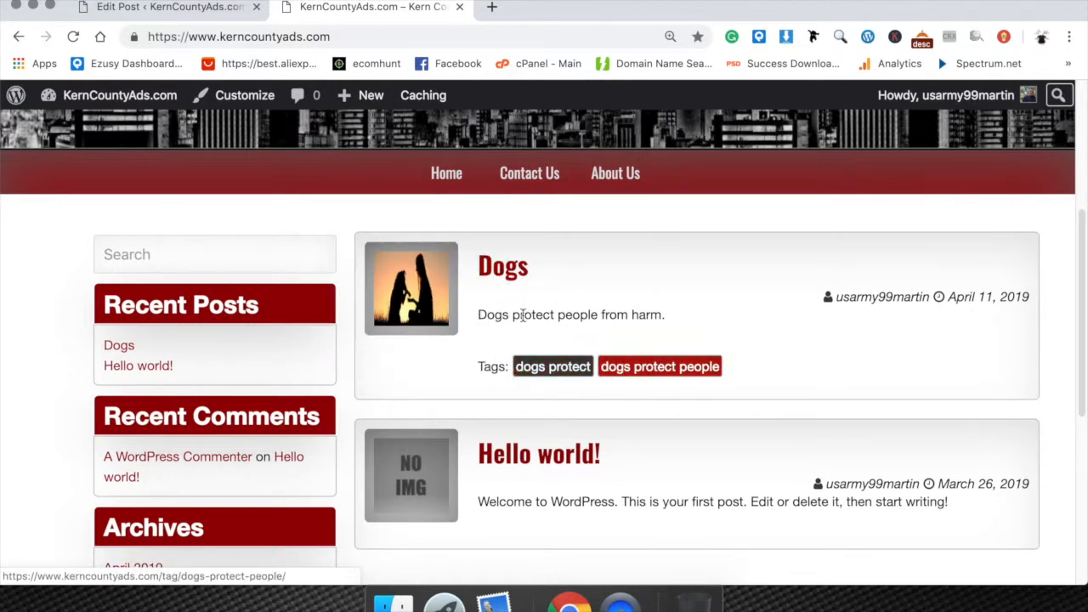
pyautogui.moveTo(479, 315); pyautogui.dragTo(689, 330)
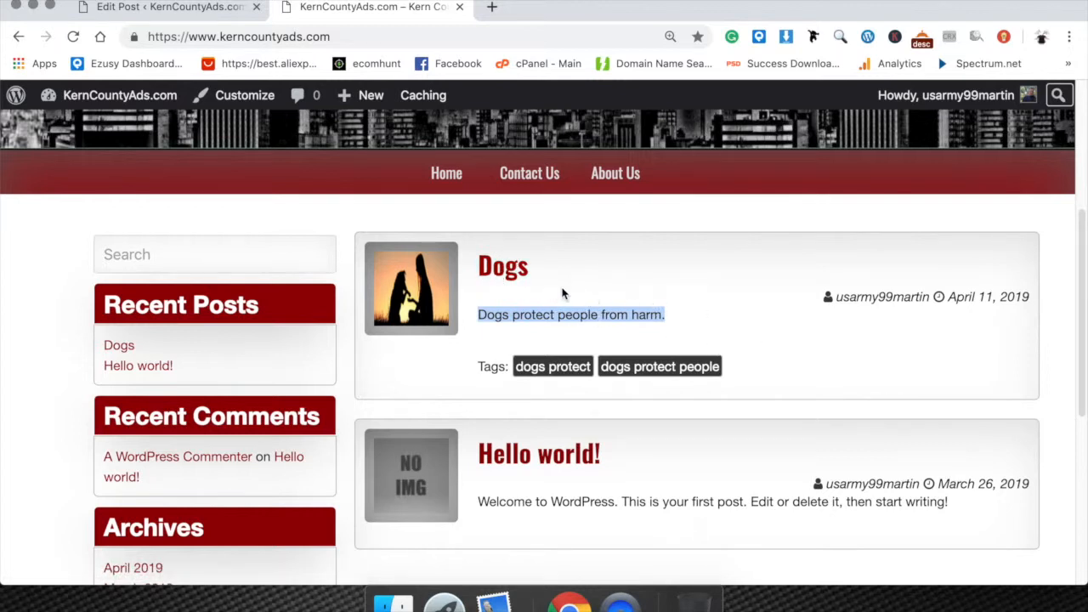
# Open the Dogs post on the live site and review its images, text, category and tags.
pyautogui.click(503, 270)
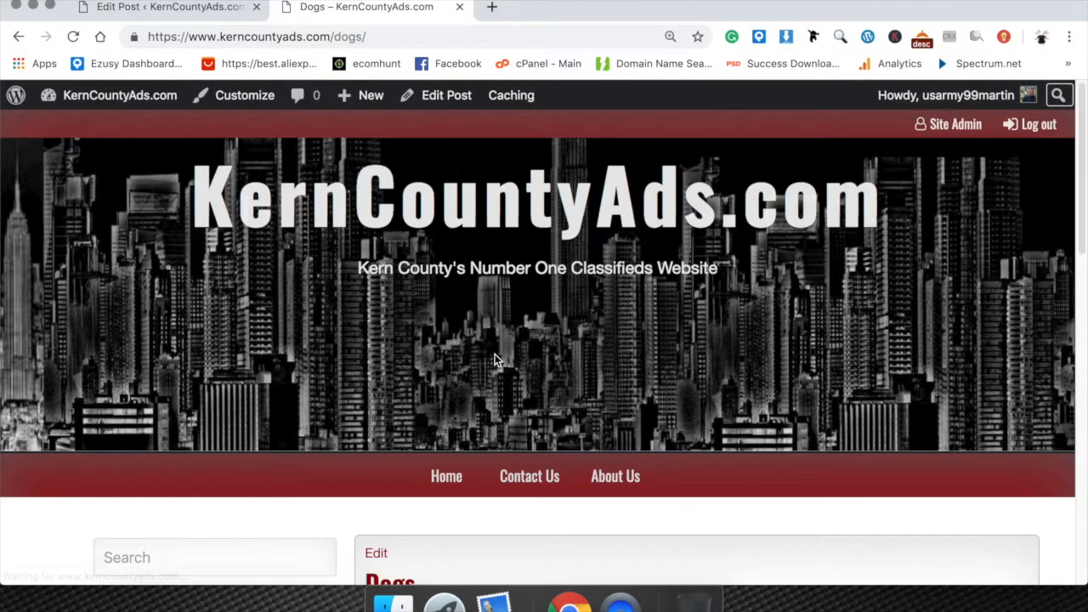
pyautogui.scroll(-5, 494, 354)
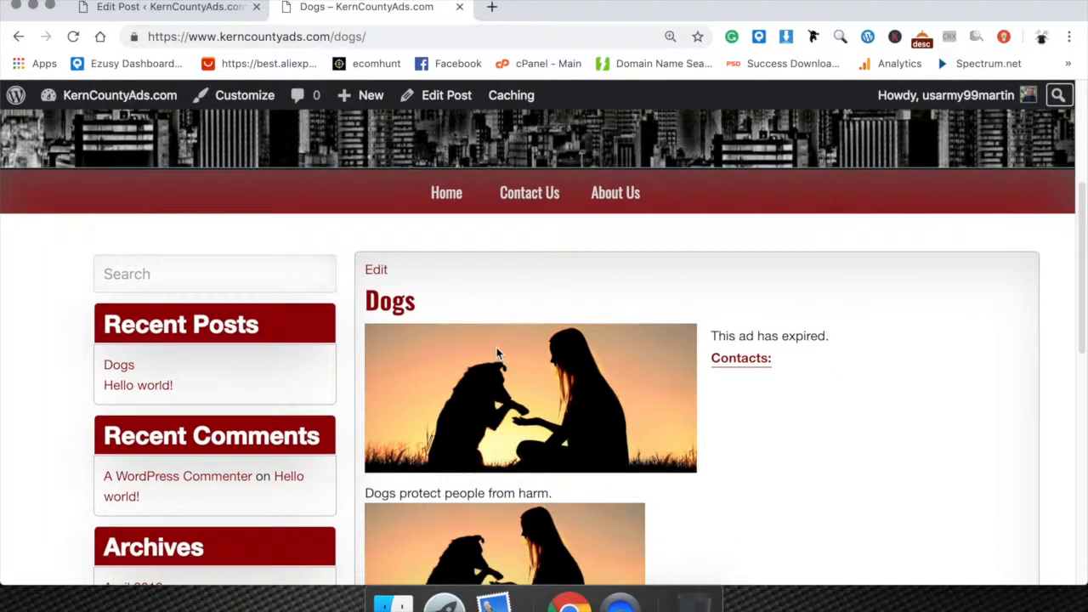
pyautogui.scroll(-5, 495, 350)
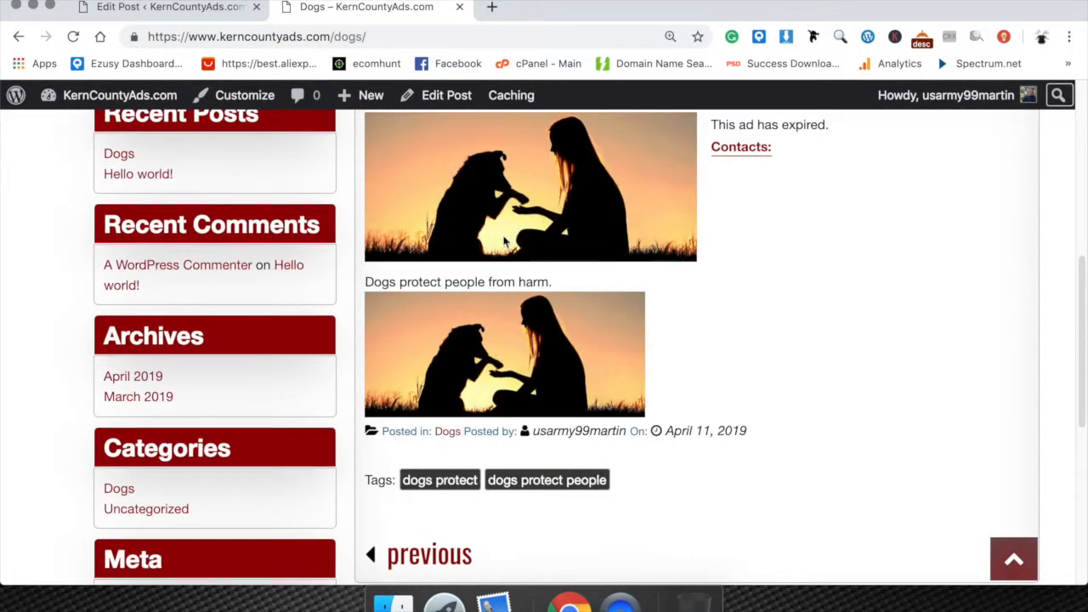
pyautogui.scroll(-3, 524, 394)
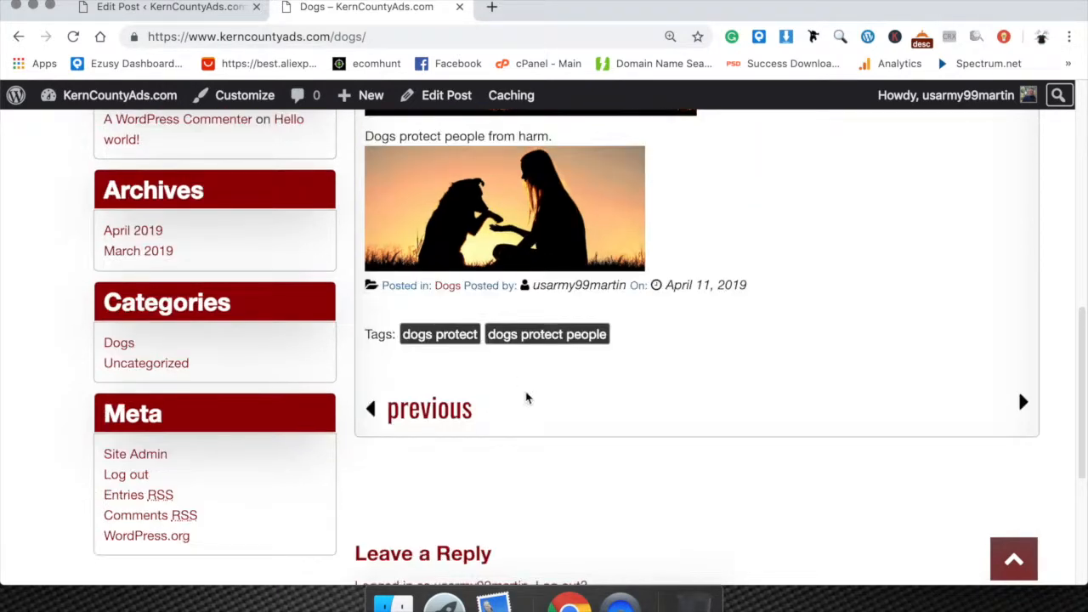
pyautogui.scroll(12, 518, 383)
pyautogui.scroll(2, 515, 367)
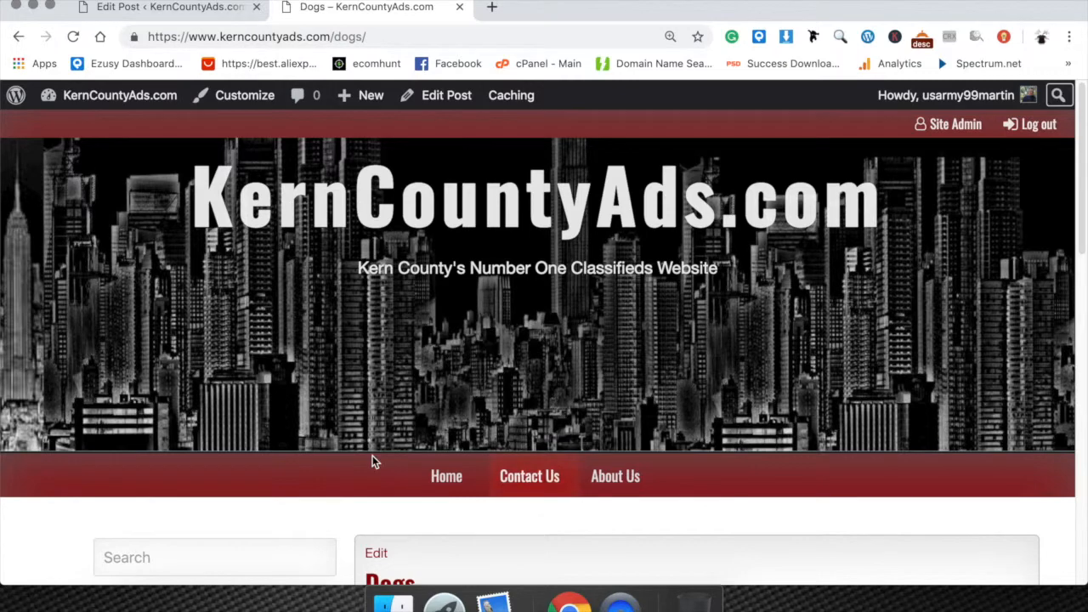
# Return to the Dogs post's editor and look over the admin sections and the published post's settings.
pyautogui.click(181, 6)
pyautogui.click(357, 8)
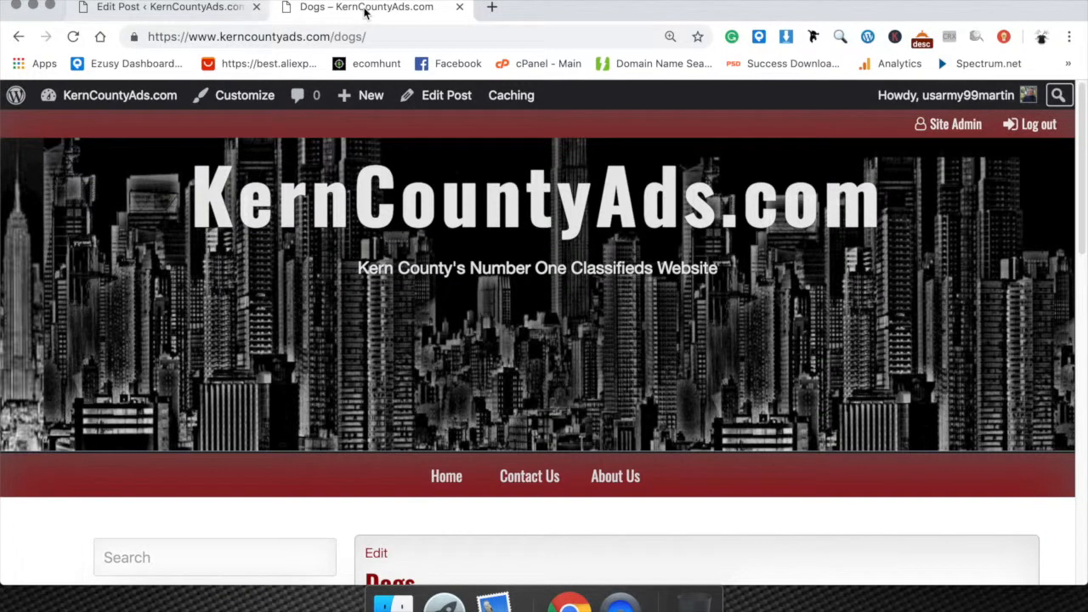
pyautogui.click(222, 8)
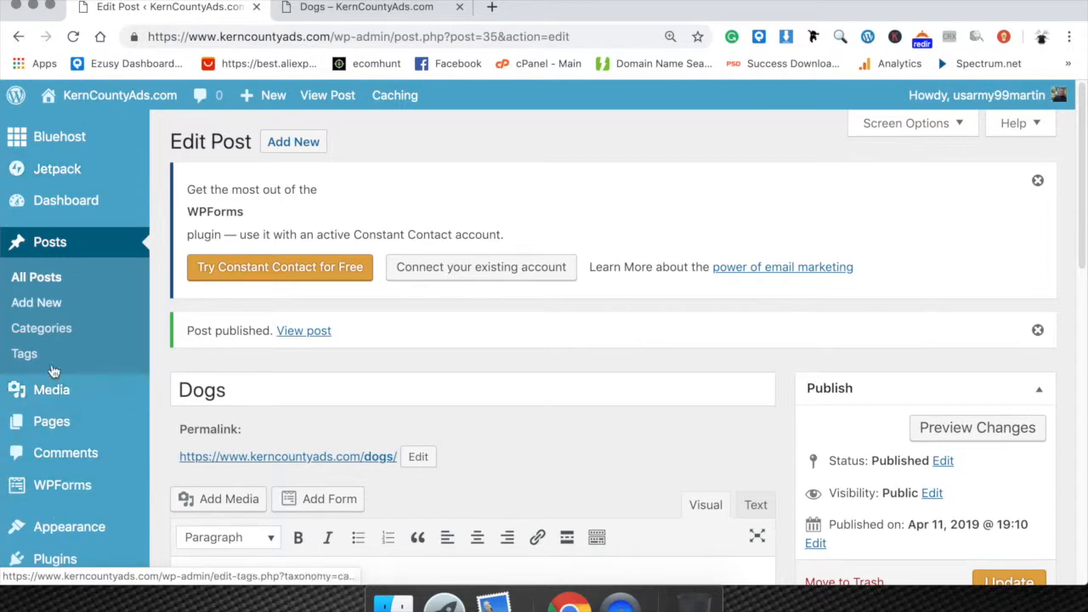
pyautogui.scroll(-4, 51, 421)
pyautogui.moveTo(72, 298)
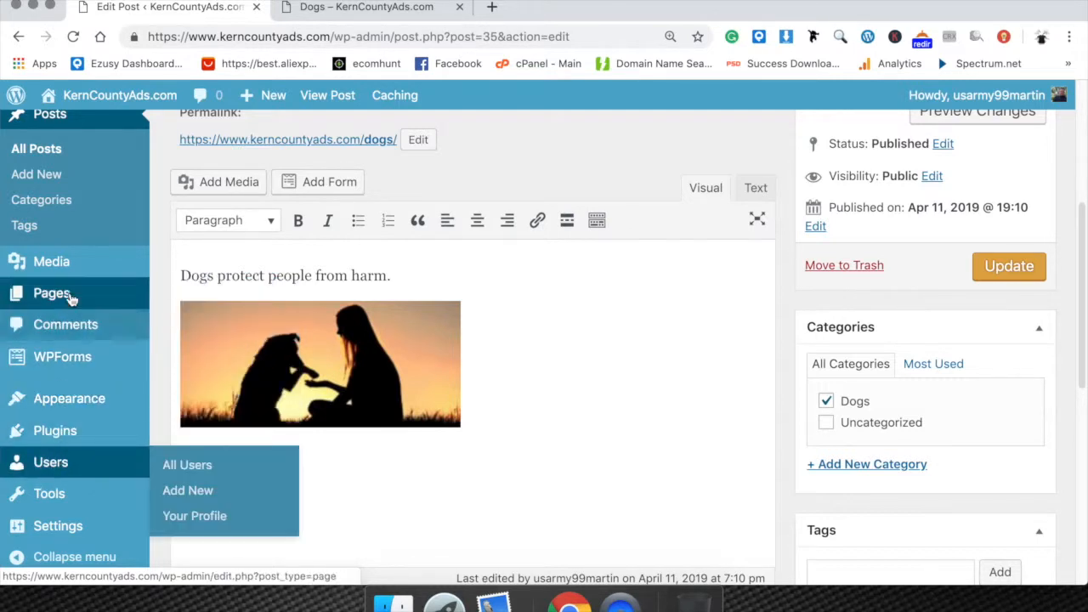
pyautogui.moveTo(69, 262)
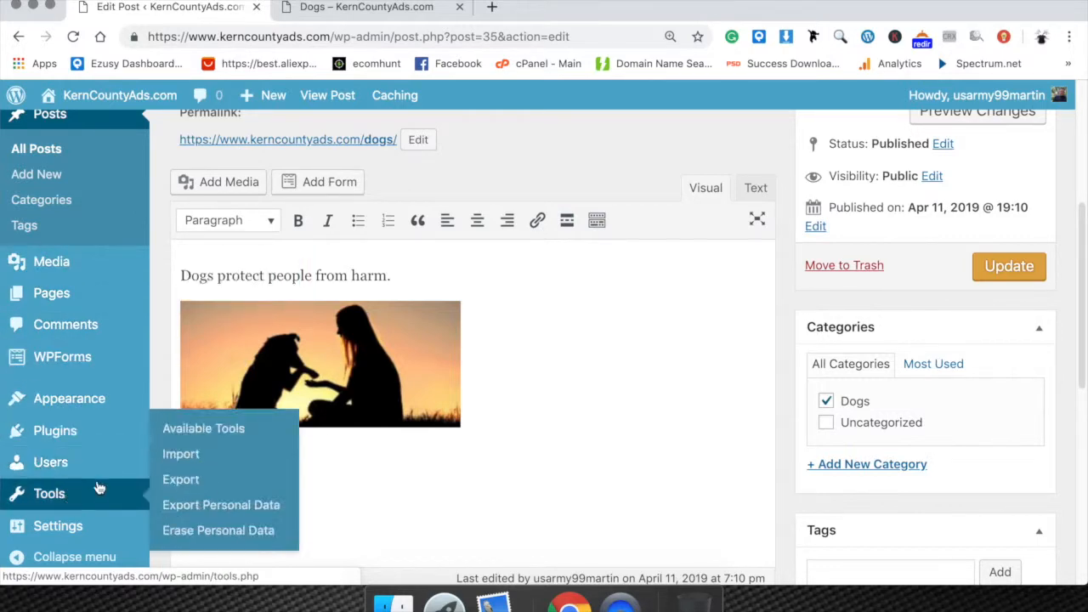
pyautogui.scroll(3, 323, 292)
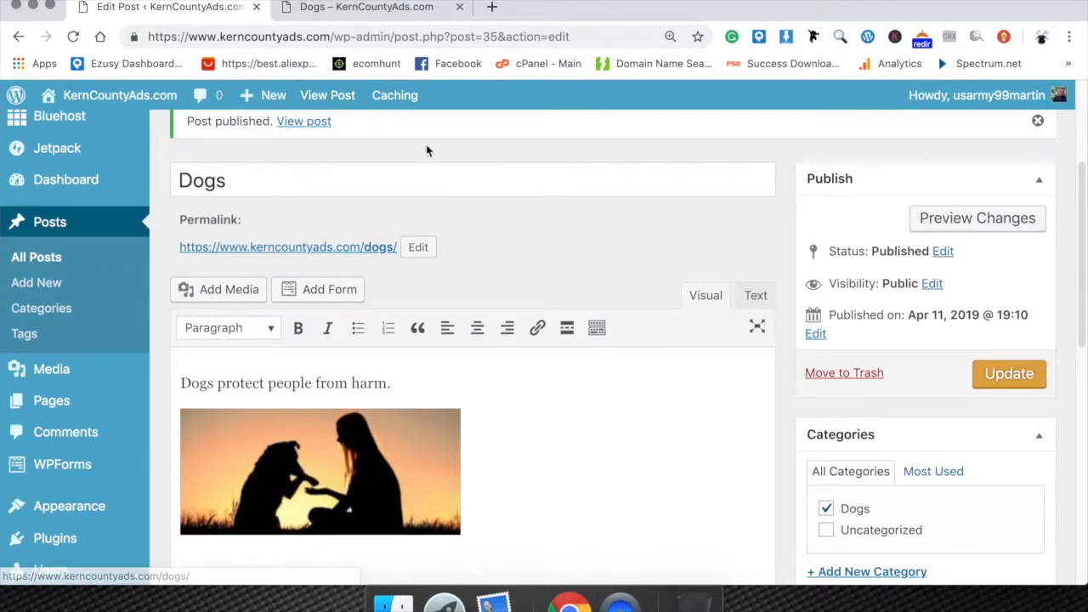
pyautogui.scroll(5, 413, 138)
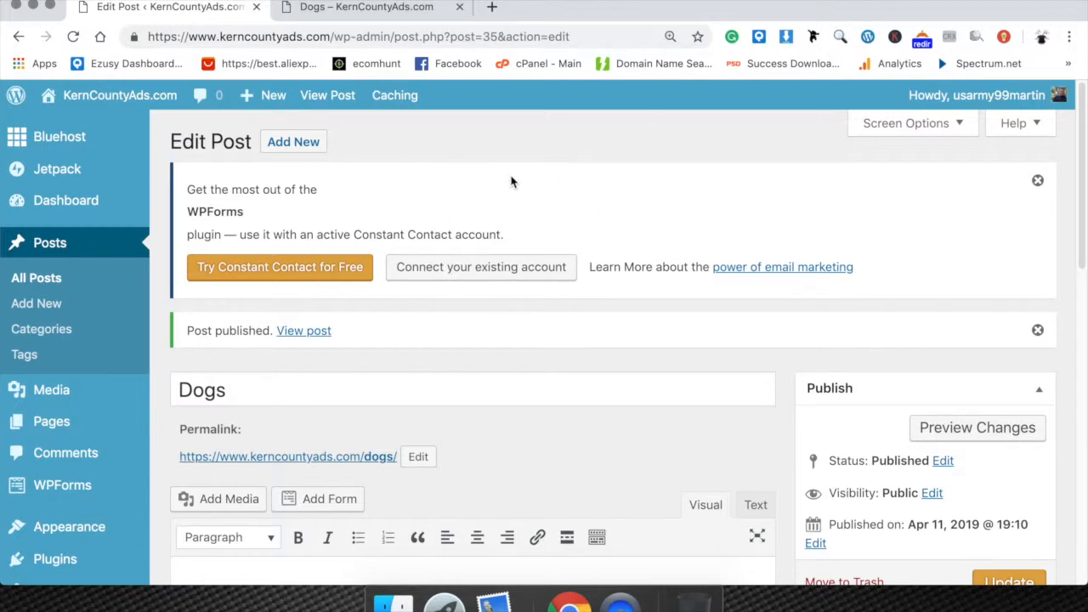
pyautogui.scroll(-5, 581, 431)
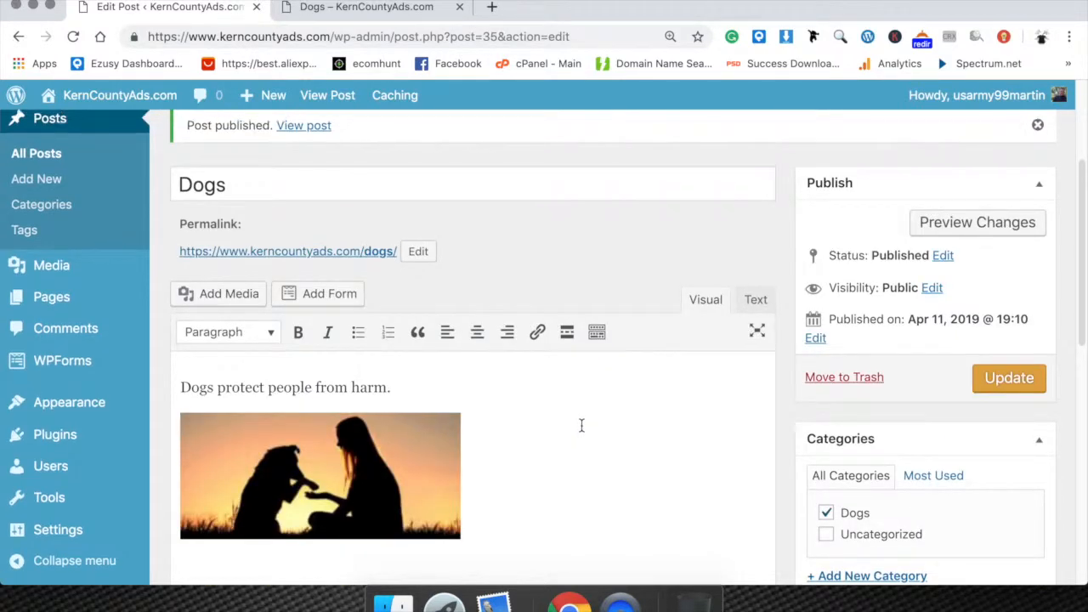
pyautogui.scroll(2, 584, 425)
pyautogui.scroll(2, 584, 363)
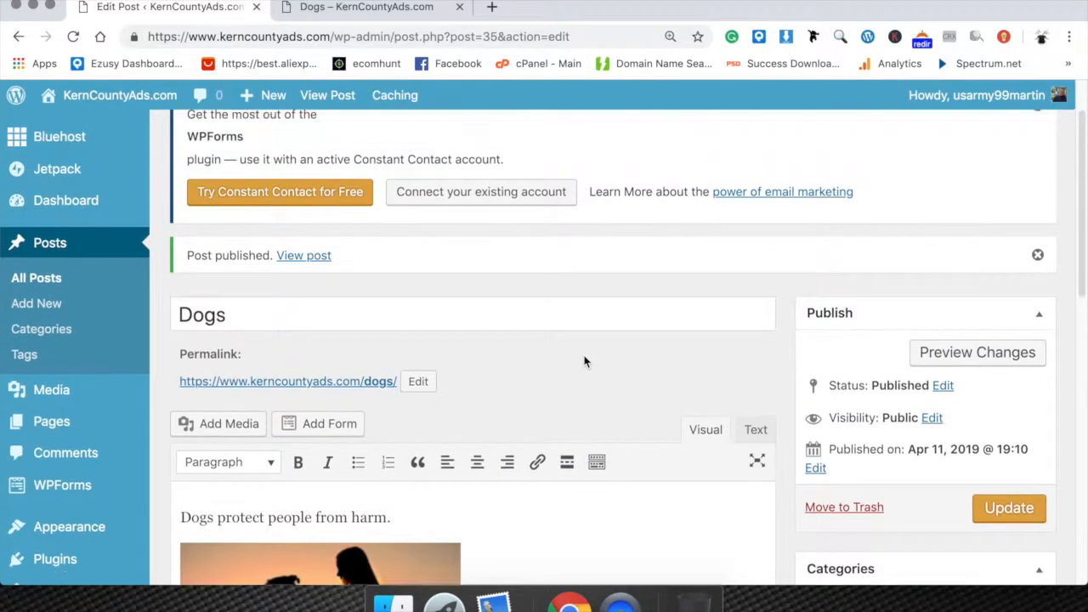